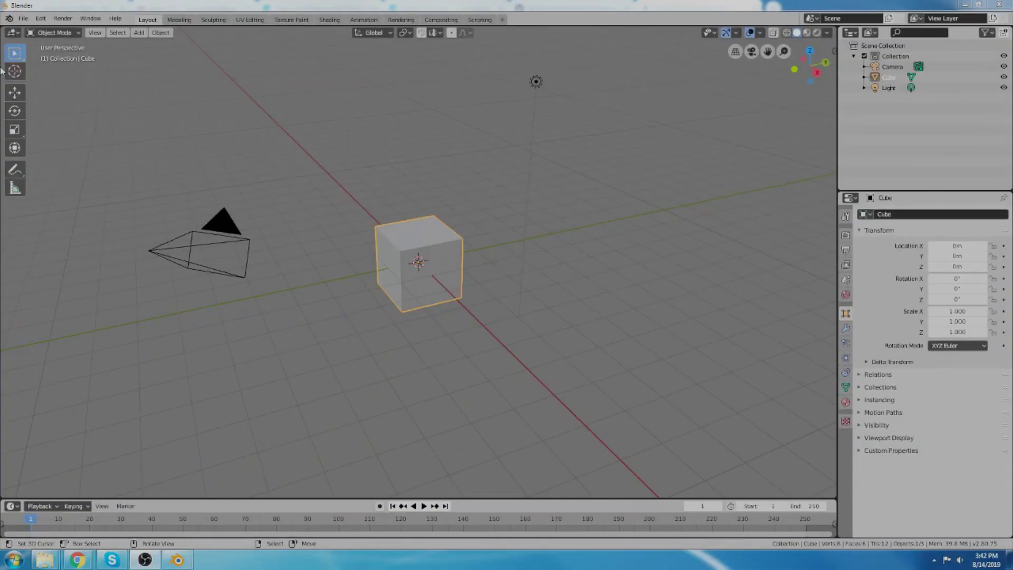
Step: Install the add-on from WrappingTools-master.zip in the E:\PublishAddons folder through the preferences
left_click(42, 19)
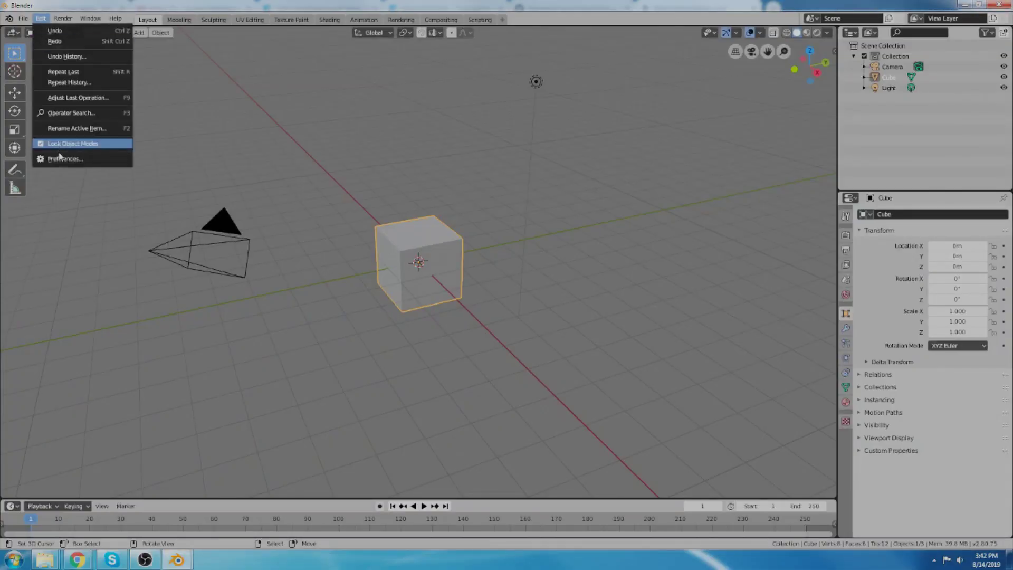
left_click(59, 159)
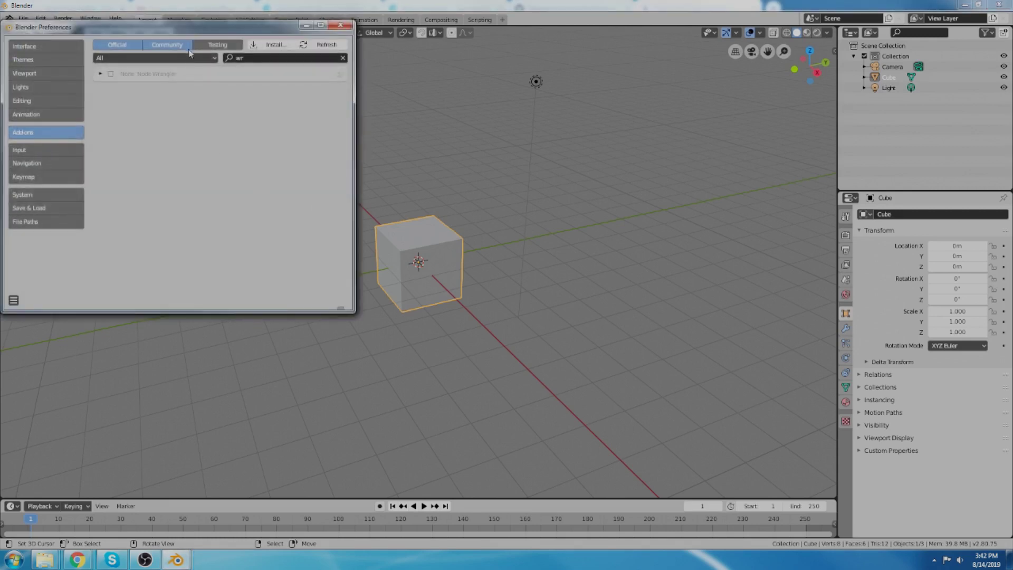
left_click_drag(197, 27, 368, 75)
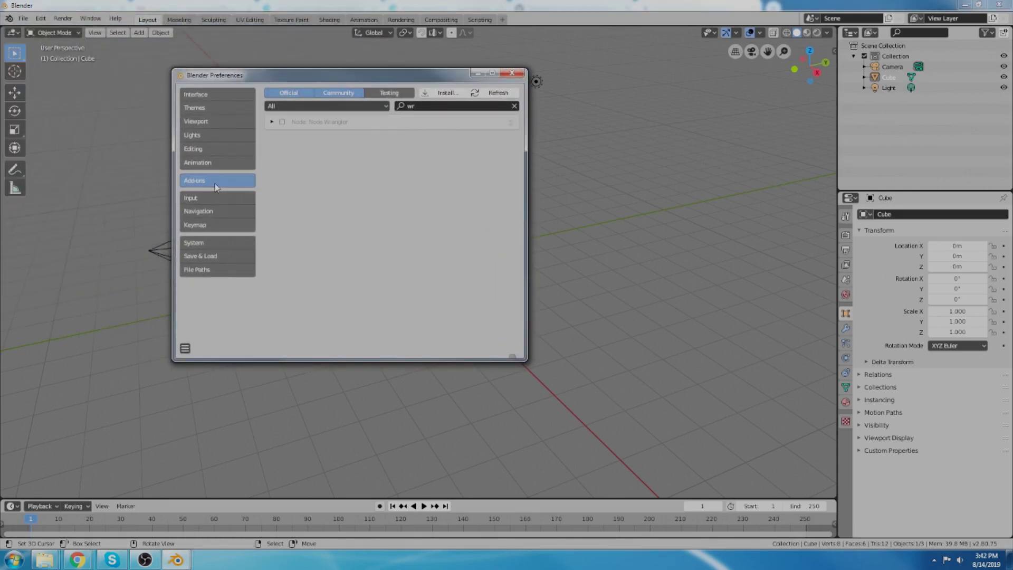
left_click(446, 93)
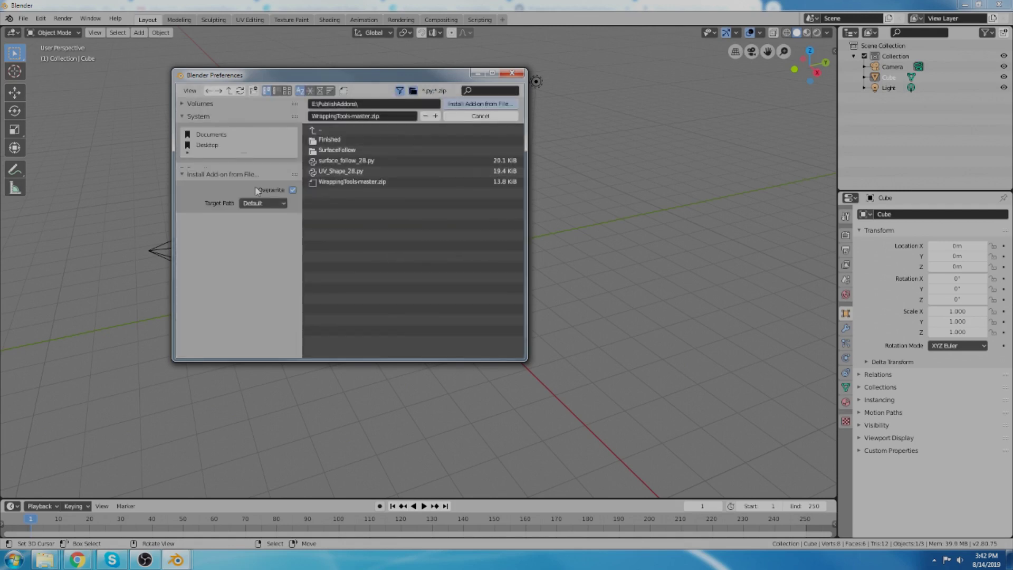
left_click(361, 182)
left_click(465, 104)
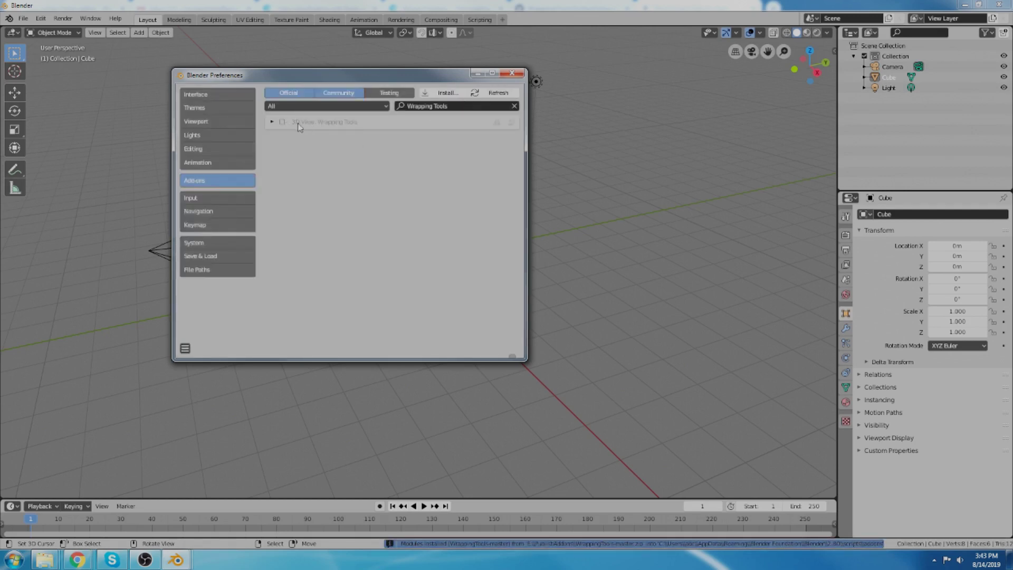
Step: Enable the Wrapping Tools add-on, save the preferences and close the preferences window
left_click(282, 122)
left_click(185, 349)
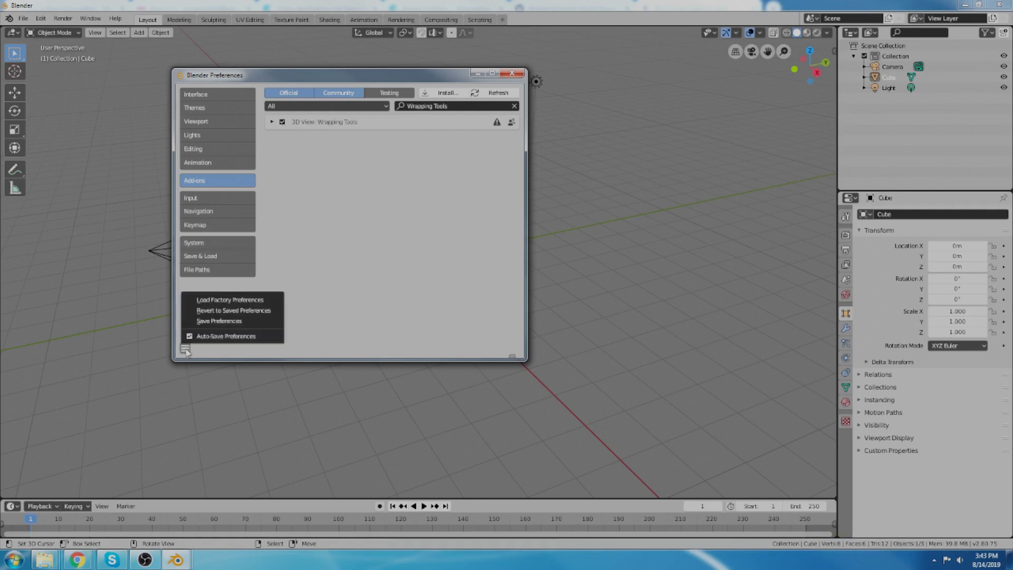
left_click(201, 321)
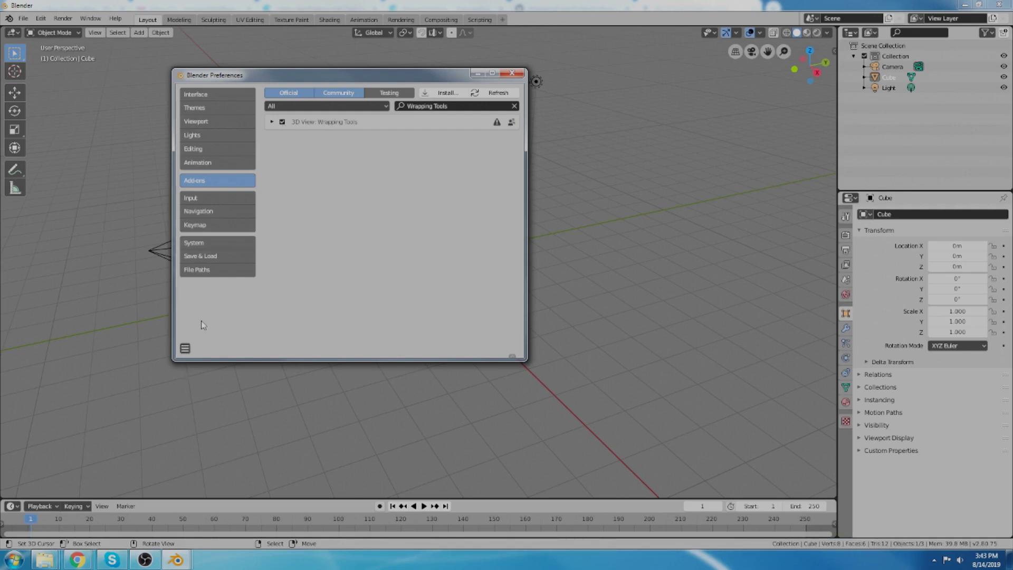
left_click(512, 74)
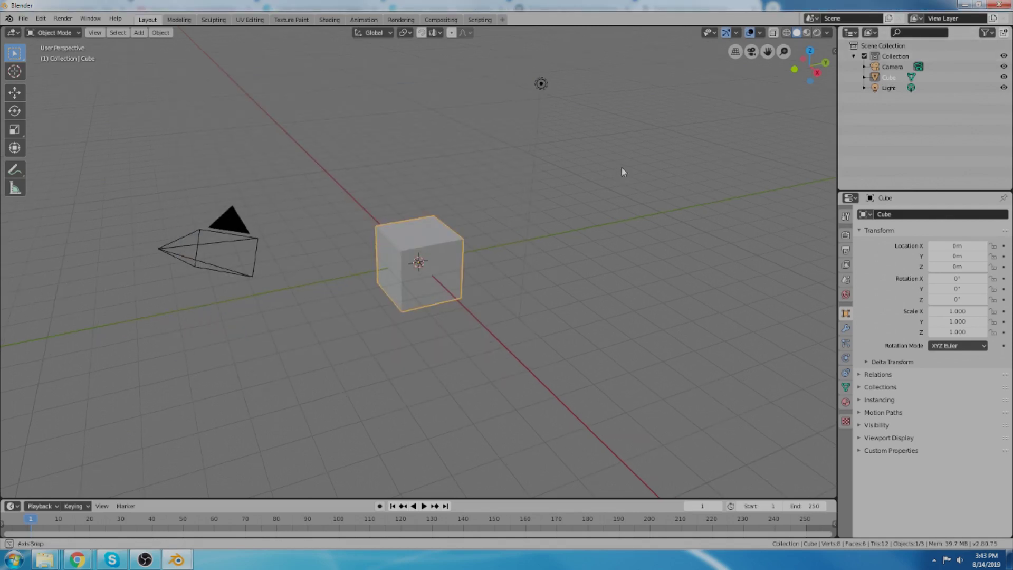
Step: Show the Extended Tools in the 3D viewport's sidebar and collapse the Modeling Cloth section to view the UV Tools
key("n")
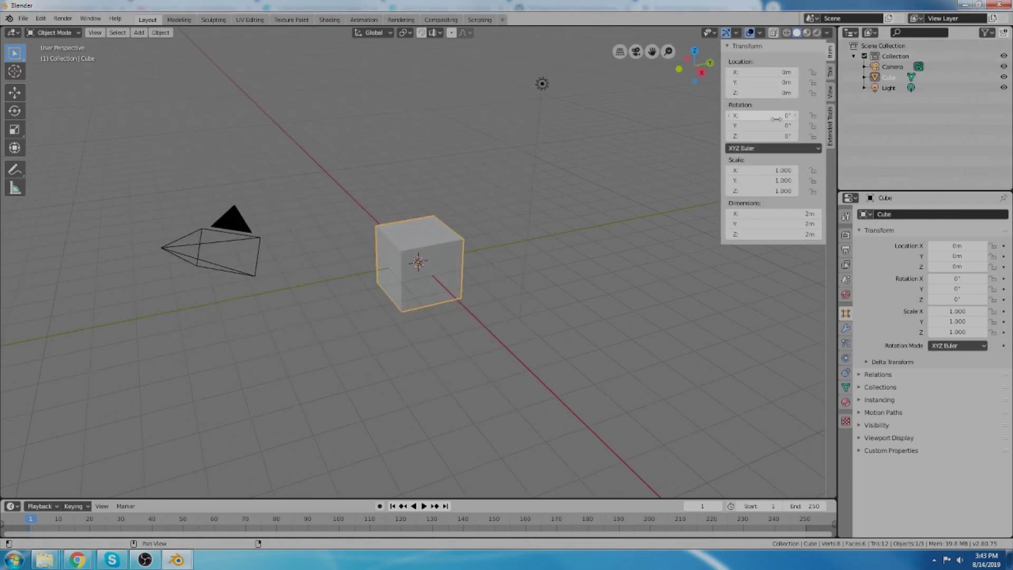
left_click(830, 129)
left_click(728, 47)
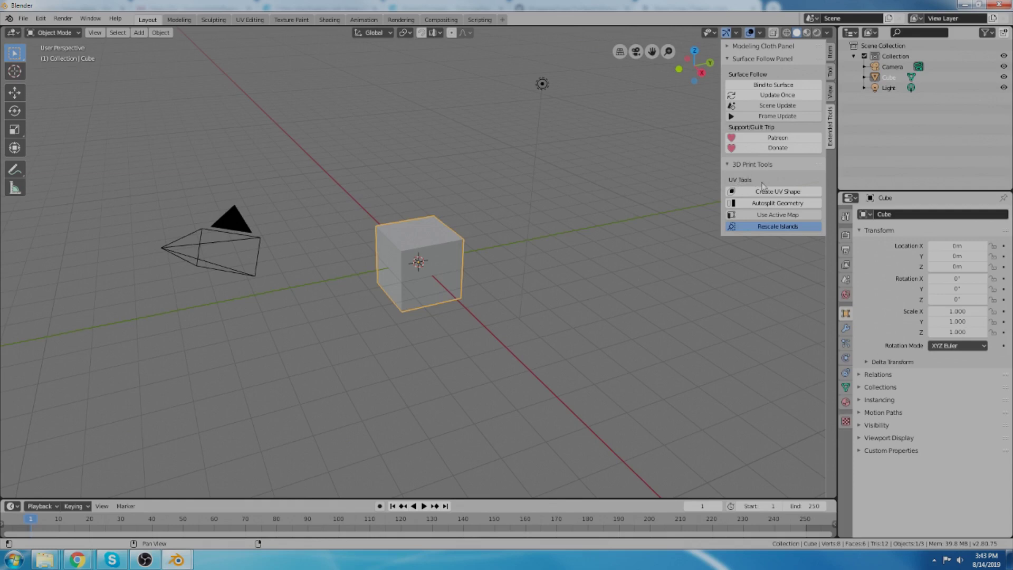
middle_click_drag(459, 224, 646, 264)
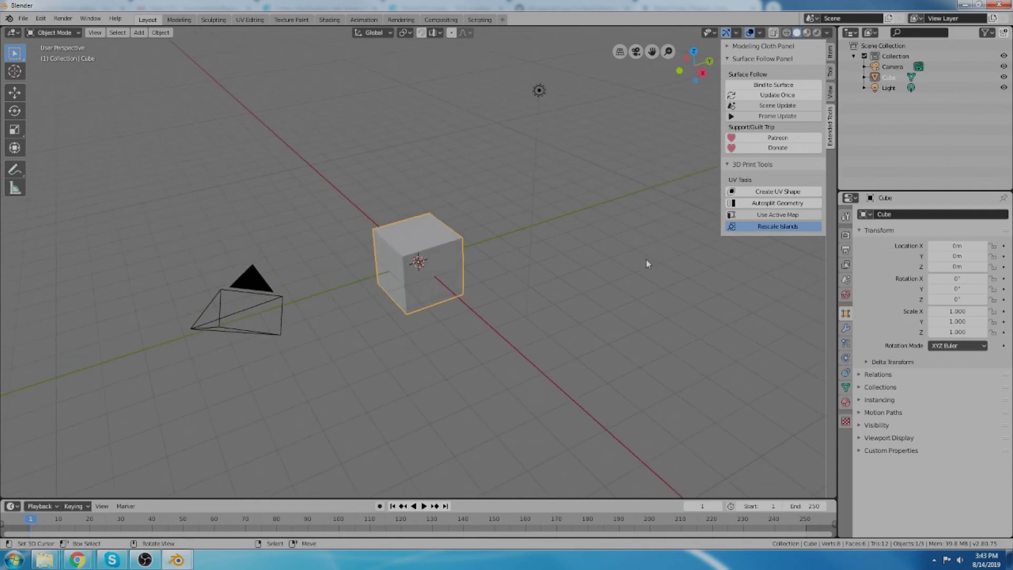
Step: Open the recent file ArmAndDangerous.blend
left_click(24, 19)
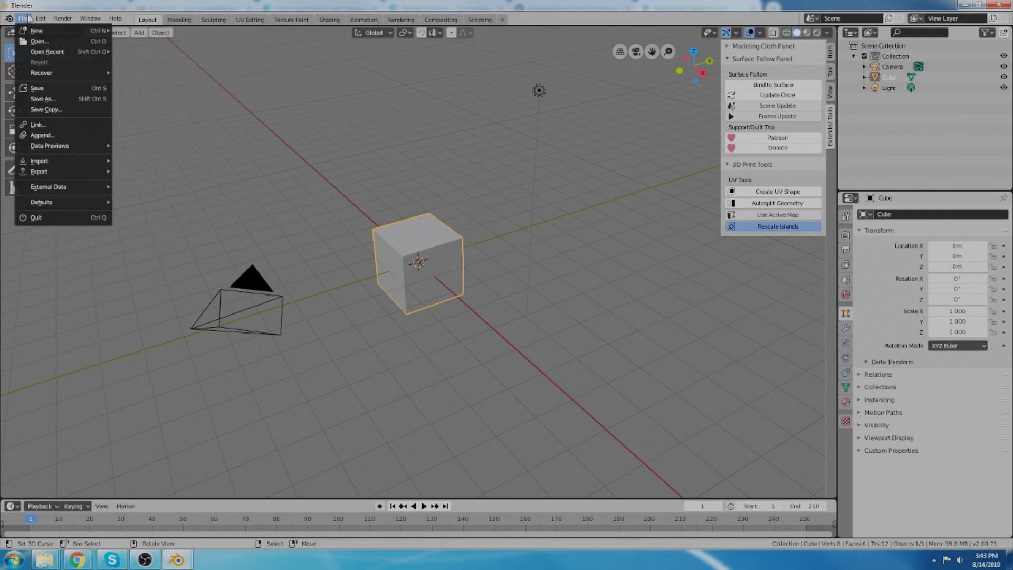
mouse_move(41, 19)
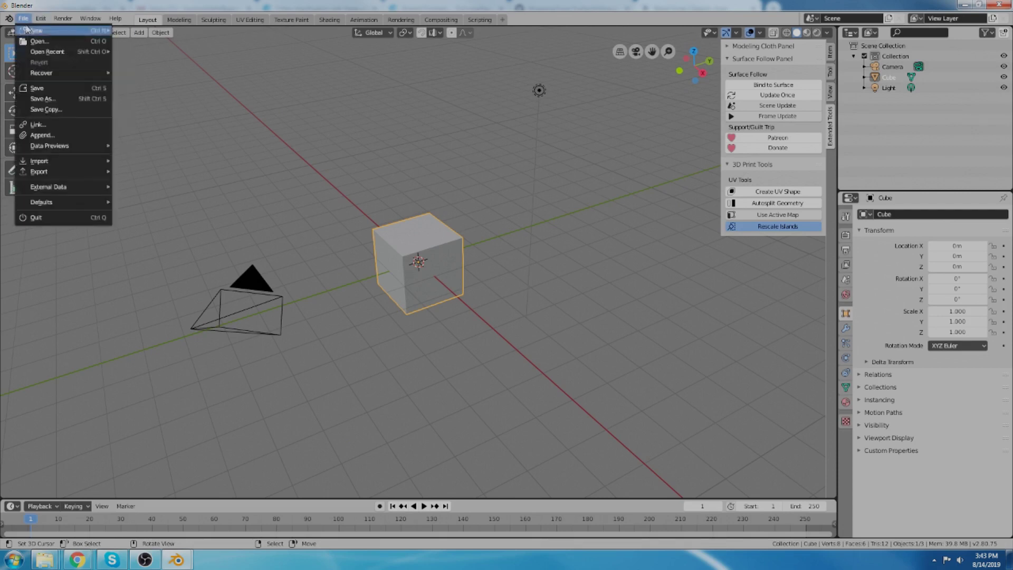
mouse_move(64, 51)
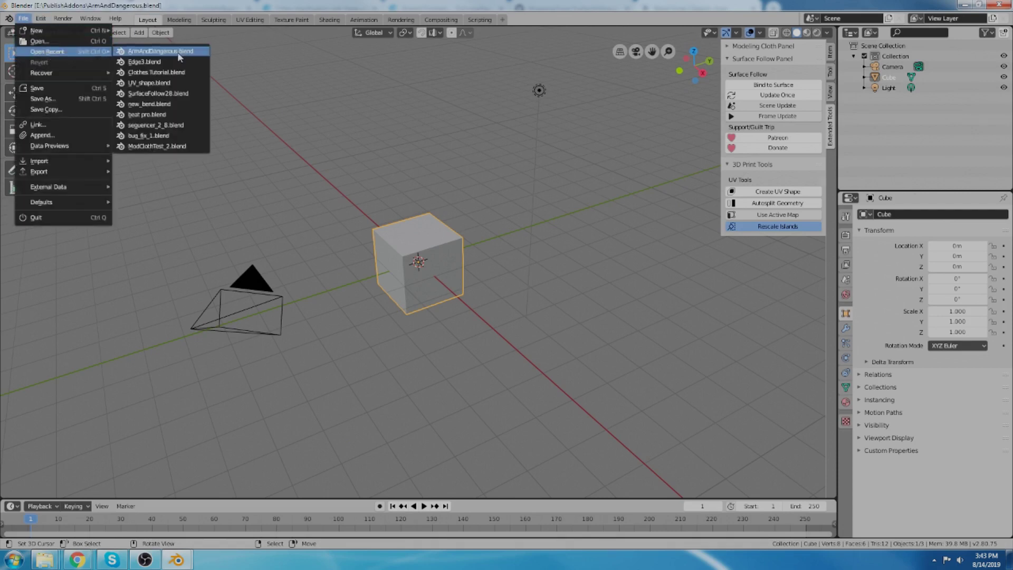
left_click(180, 51)
Step: Examine the arm model from several angles and distances, from the upper arm to the hand
scroll(595, 287, "up", 2)
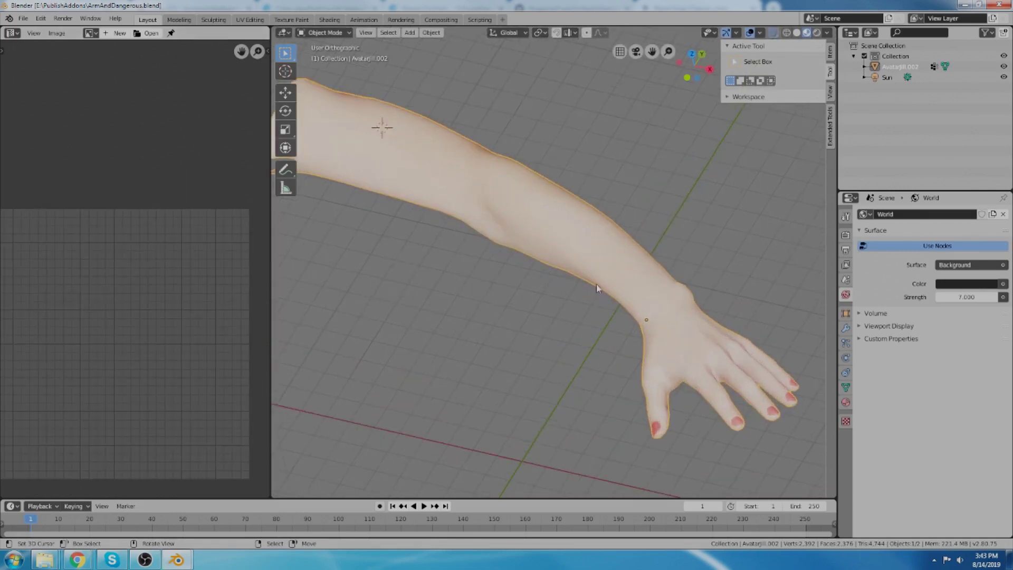
scroll(606, 275, "down", 4)
middle_click_drag(482, 264, 579, 258)
scroll(578, 258, "up", 3)
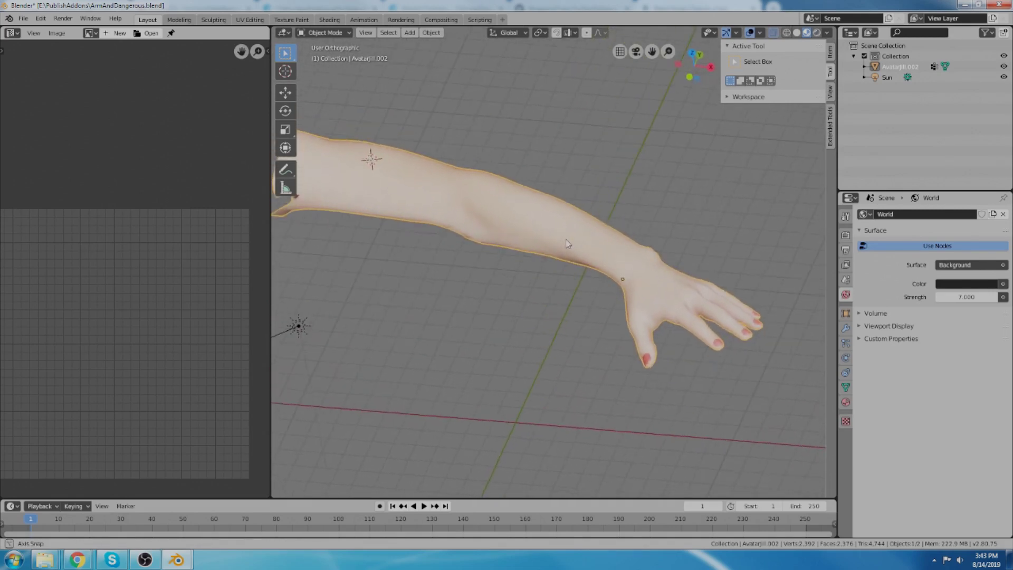
scroll(581, 222, "up", 2)
scroll(555, 252, "down", 3)
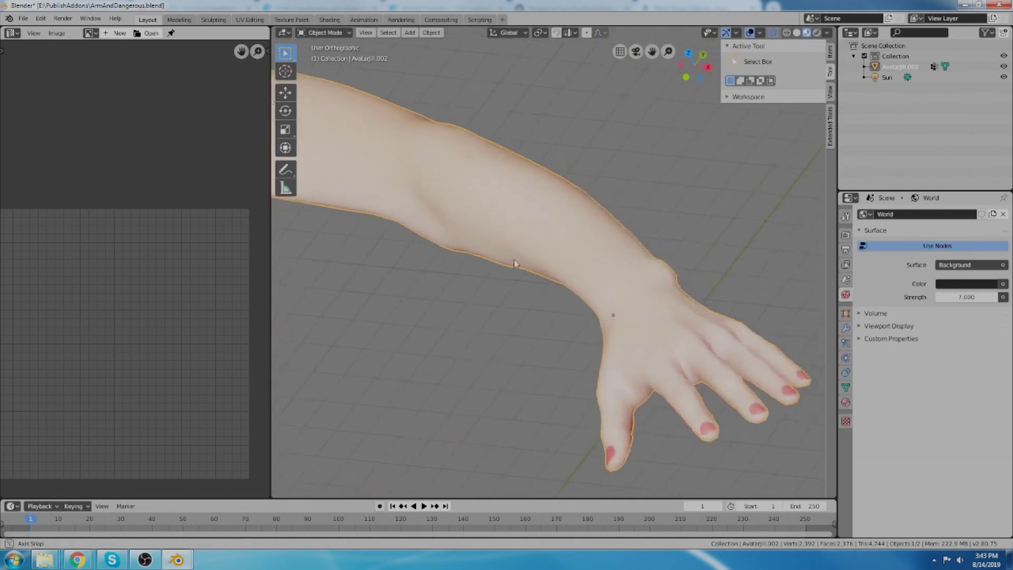
scroll(515, 262, "up", 3)
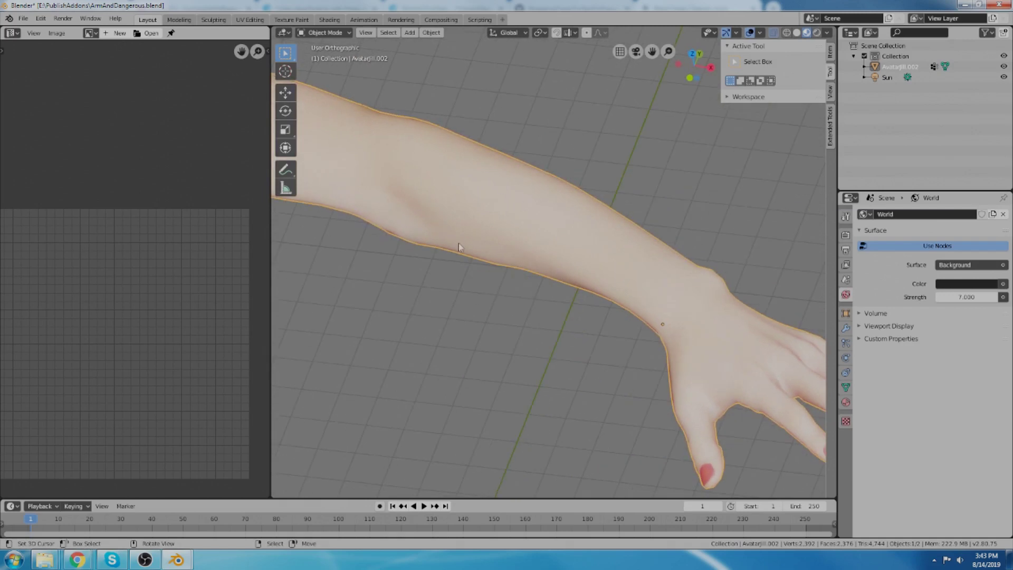
middle_click_drag(530, 245, 606, 302)
scroll(573, 212, "down", 2)
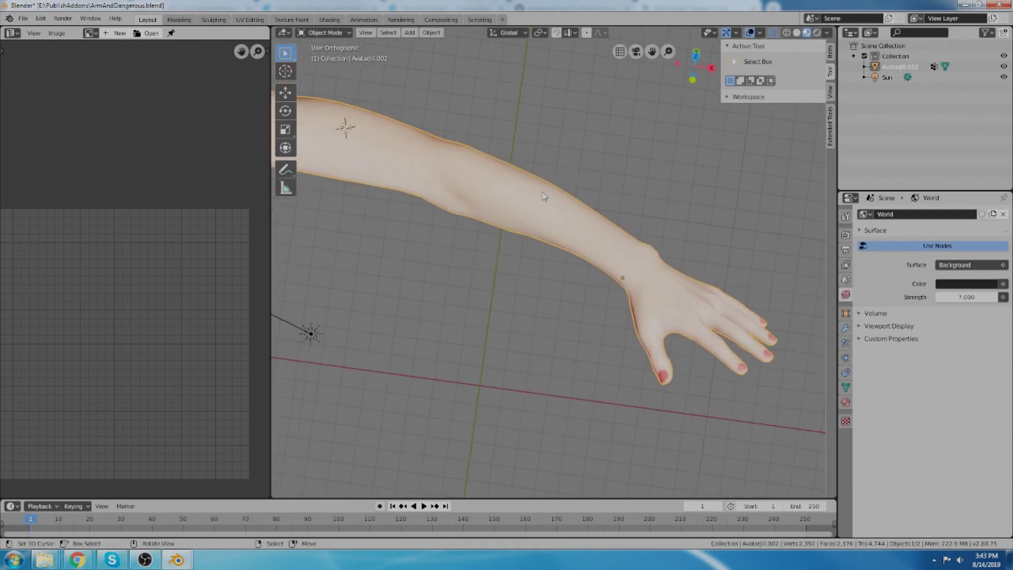
scroll(542, 192, "up", 1)
middle_click_drag(597, 259, 491, 233)
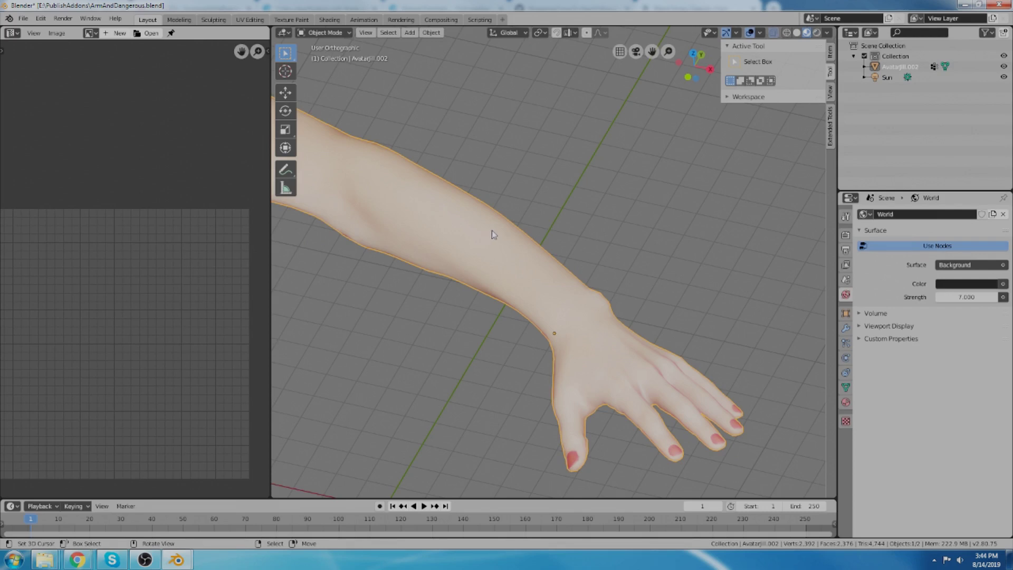
middle_click_drag(493, 234, 564, 273)
scroll(567, 267, "up", 3)
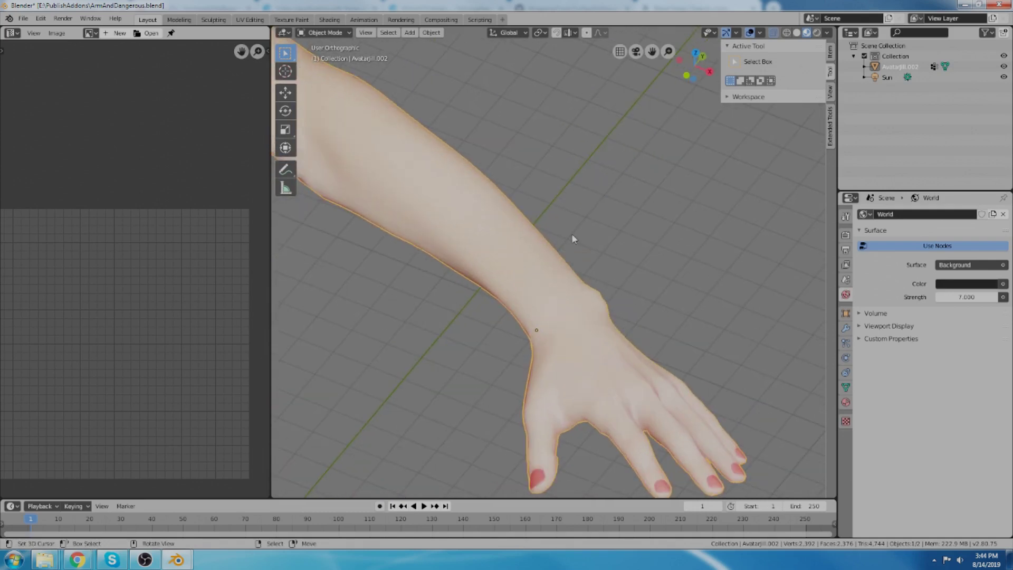
scroll(492, 149, "down", 2)
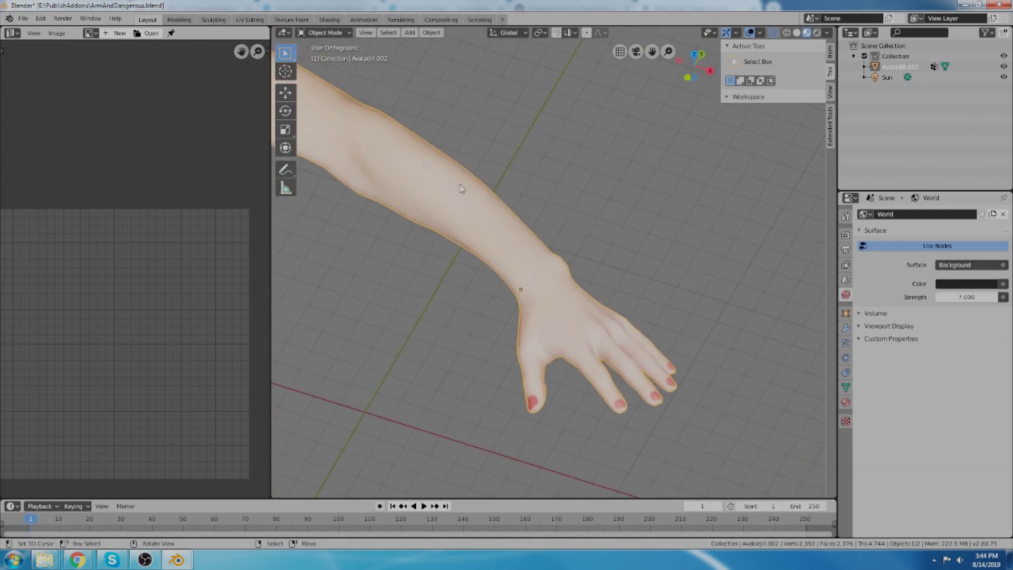
scroll(461, 228, "up", 2)
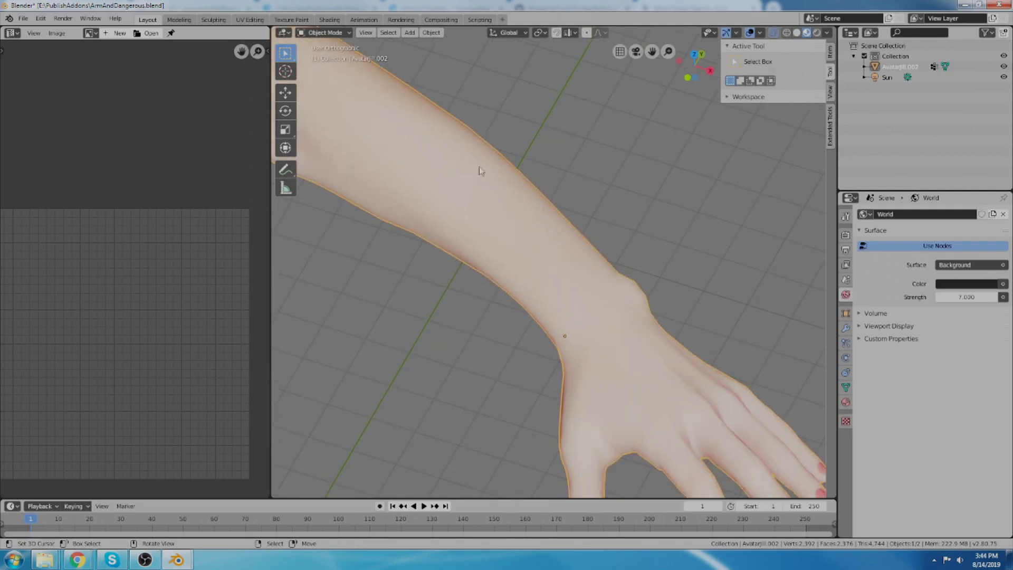
scroll(478, 165, "down", 2)
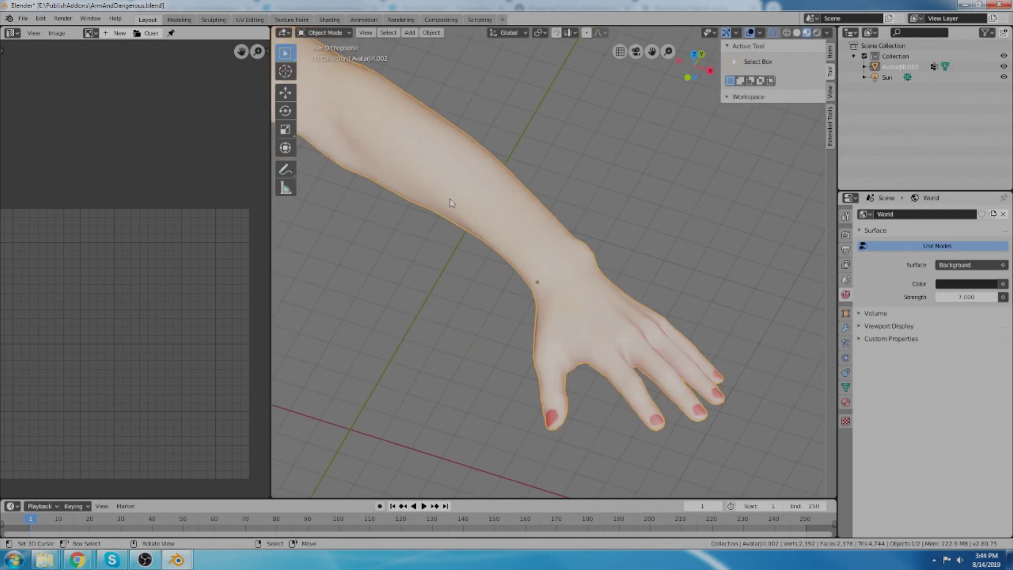
scroll(438, 233, "down", 2)
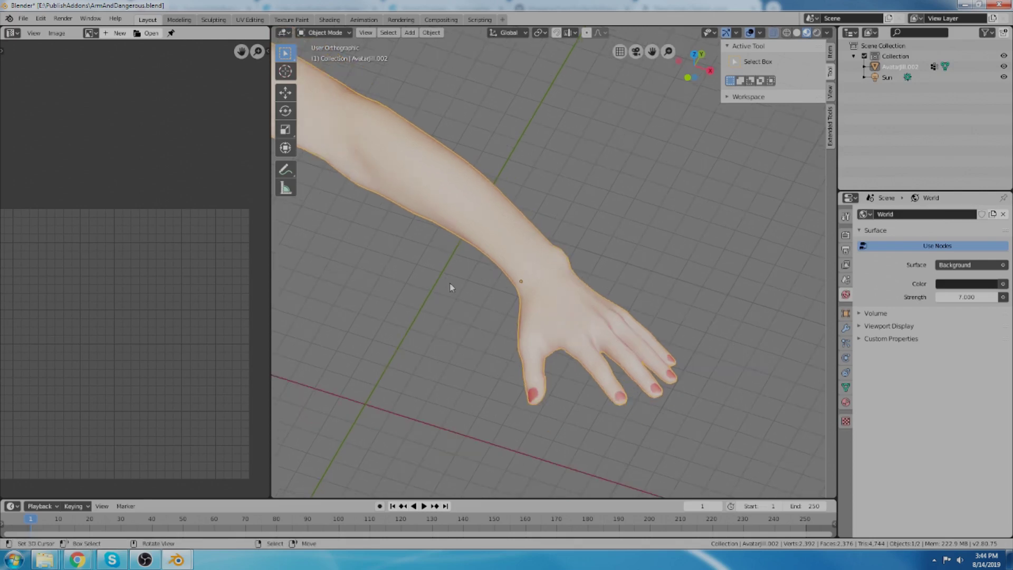
Step: Display the Extended Tools for the arm scene and collapse the Modeling Cloth section
left_click(830, 130)
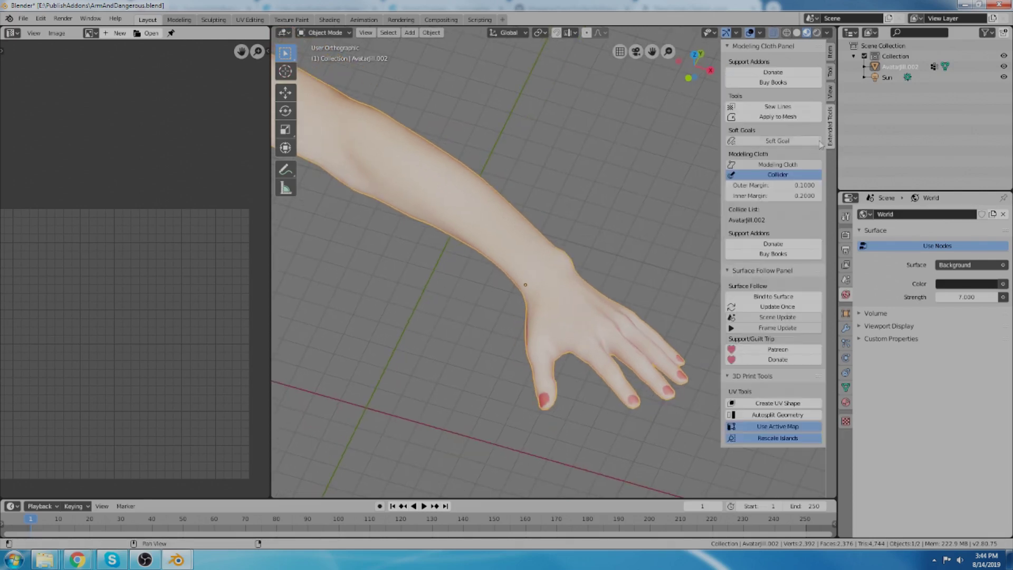
left_click(735, 48)
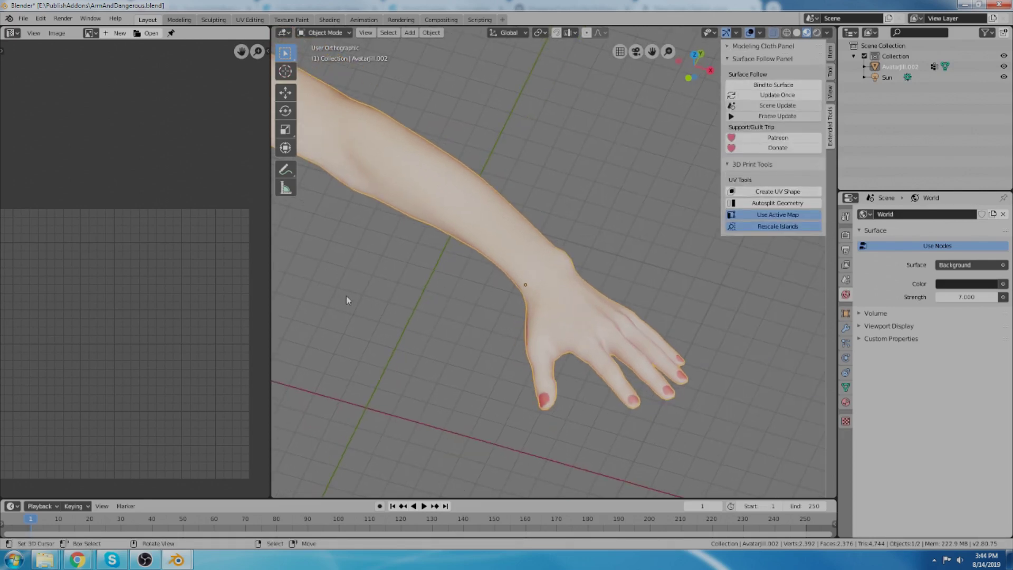
Step: In Edit Mode, select an edge loop around the arm above the wrist and grow the selection five times to cover the forearm
middle_click_drag(350, 301, 458, 258)
key("Tab")
scroll(466, 191, "up", 3)
mouse_move(586, 232)
middle_mouse_down()
mouse_move(615, 204)
mouse_move(584, 244)
middle_mouse_up()
scroll(584, 244, "up", 1)
middle_click_drag(451, 221, 464, 274)
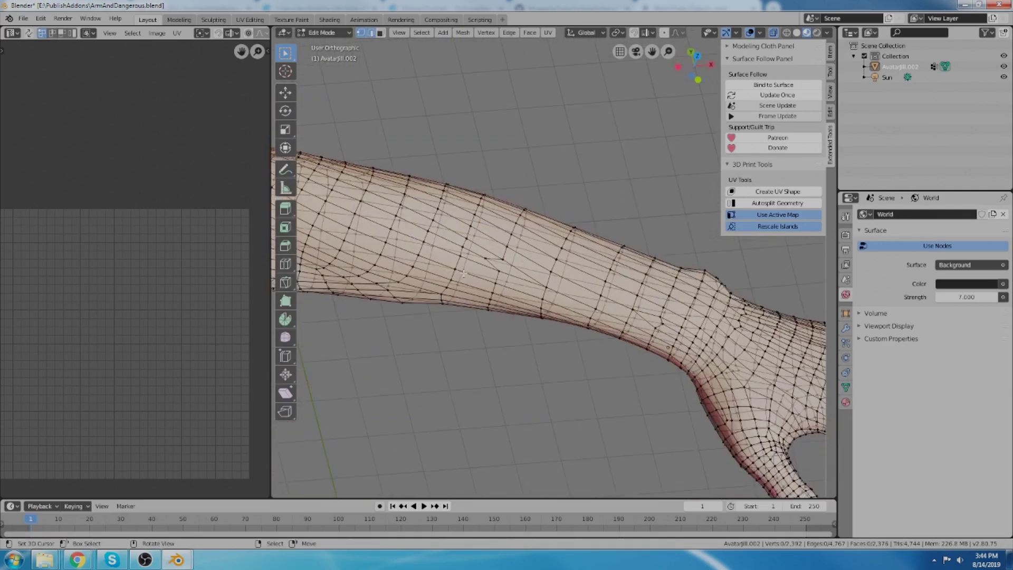
right_click(636, 294, "alt")
middle_click_drag(637, 295, 565, 265, "shift")
key("ctrl+KP_Add")
key("ctrl+KP_Add")
key("ctrl+KP_Add")
key("ctrl+KP_Add")
key("ctrl+KP_Add")
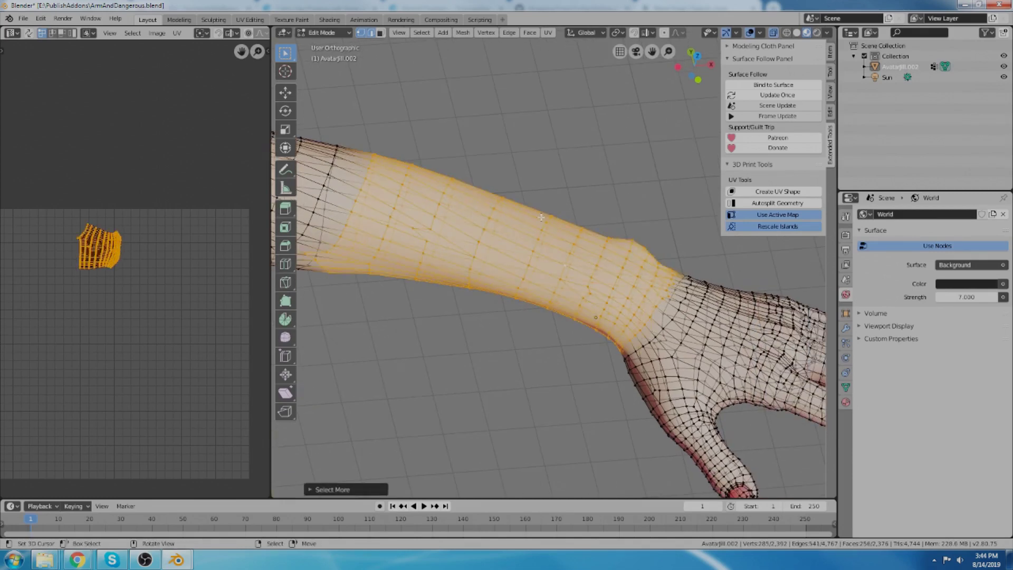
Step: Duplicate the selected forearm section in place, separate it into its own object and return to Object Mode
middle_click_drag(505, 302, 551, 247)
key("shift+d")
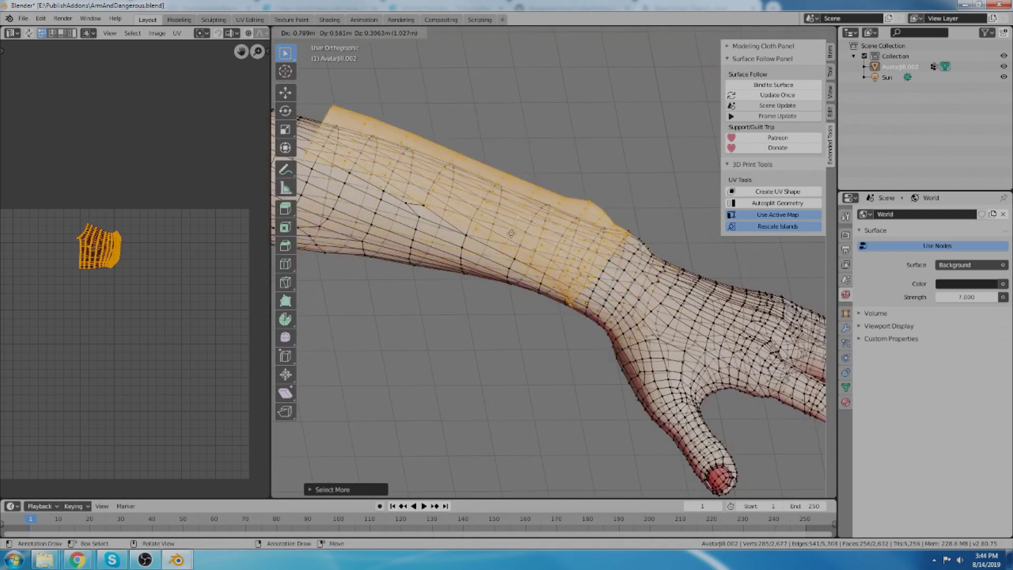
right_click(511, 218)
key("p")
left_click(547, 289)
middle_click_drag(547, 288, 549, 272)
key("Tab")
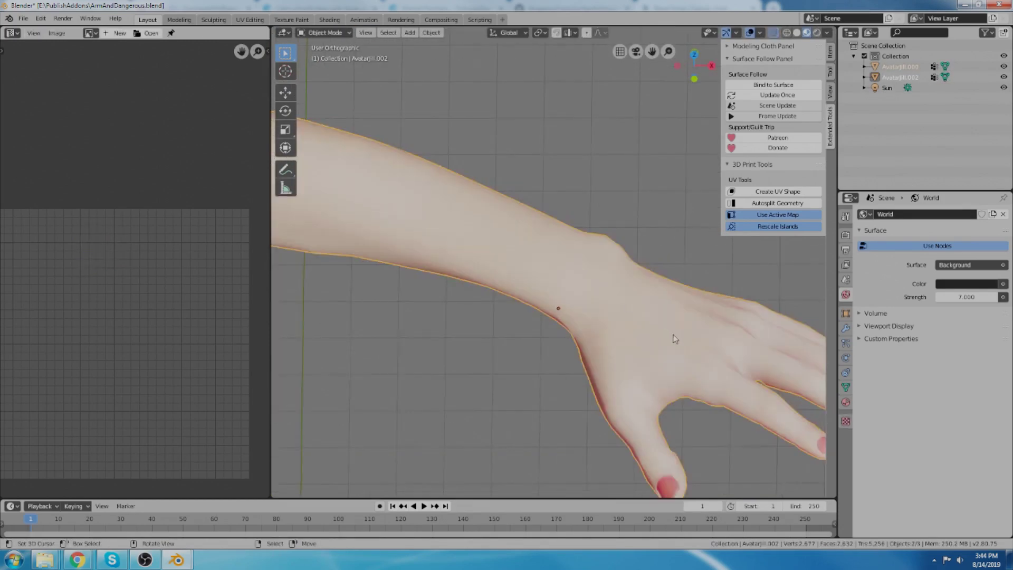
Step: Hide the original arm and select the separated forearm piece
right_click(673, 335)
middle_click_drag(635, 339, 615, 319)
key("h")
left_click(601, 327)
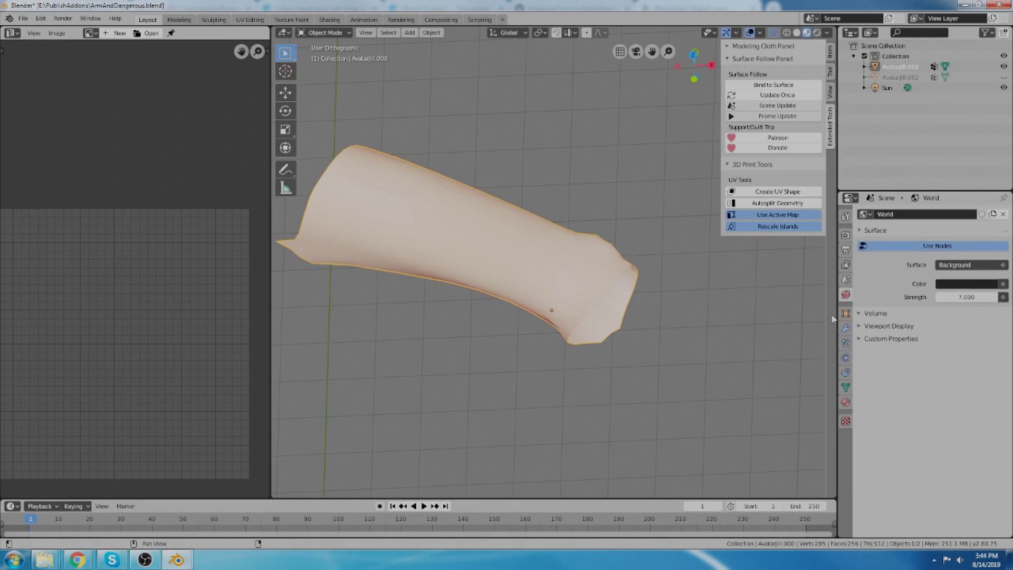
Step: In Edit Mode, select the edge loop running the length of the sleeve, rip it in place as an open seam and return to Object Mode
middle_click_drag(687, 339, 551, 279)
key("Tab")
scroll(495, 264, "up", 6)
scroll(483, 209, "down", 3)
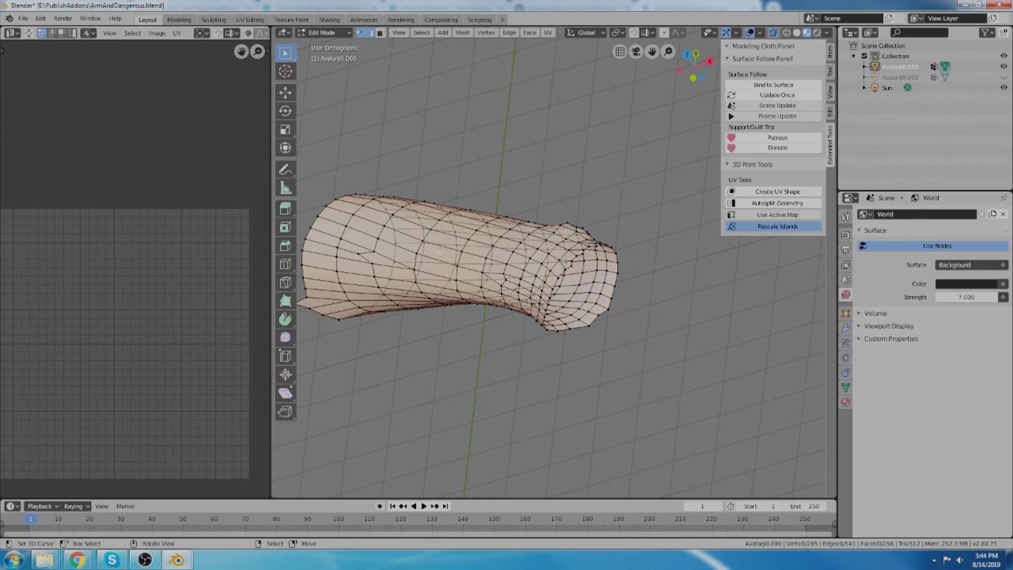
middle_click_drag(439, 252, 502, 309)
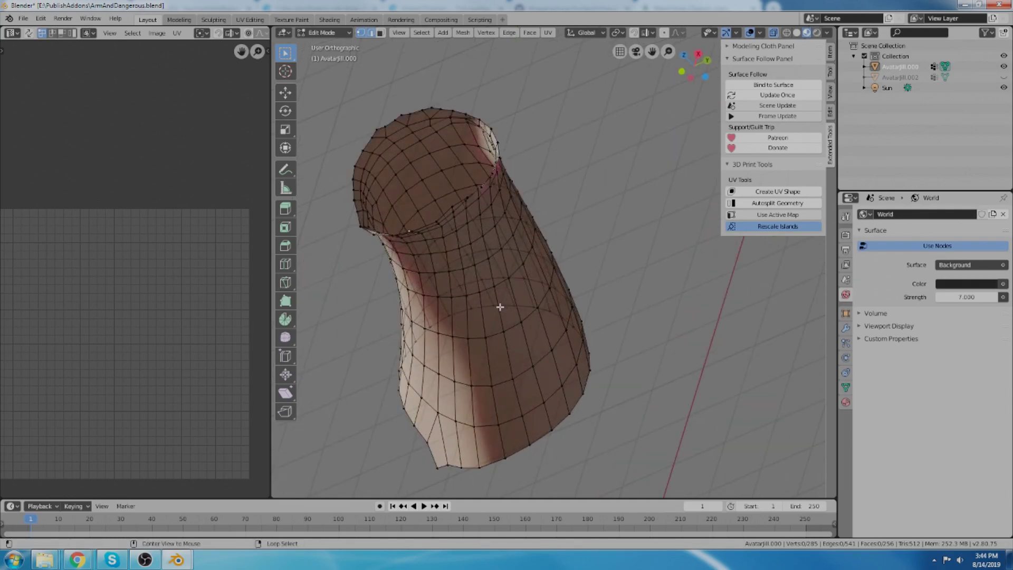
left_click(500, 307, "alt")
middle_click_drag(614, 350, 599, 381)
scroll(429, 255, "up", 2)
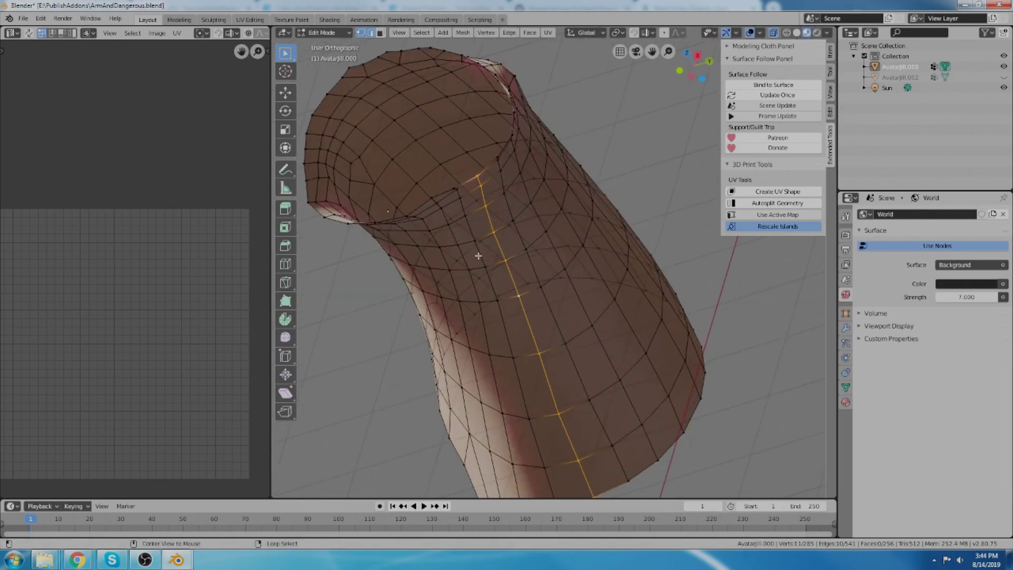
middle_click_drag(478, 256, 571, 309)
key("v")
right_click(604, 285)
scroll(555, 226, "down", 3)
middle_click_drag(554, 225, 585, 284)
key("Tab")
middle_click_drag(536, 249, 667, 287)
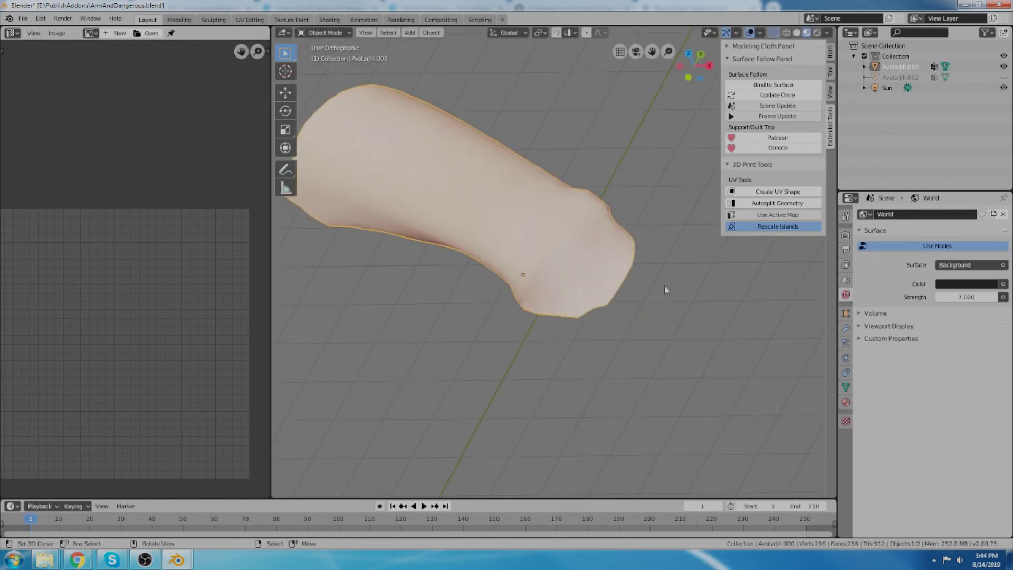
Step: Create a UV shape for the sleeve and inspect its Basis and UV_Shape_key shape keys, leaving Basis active
left_click(776, 192)
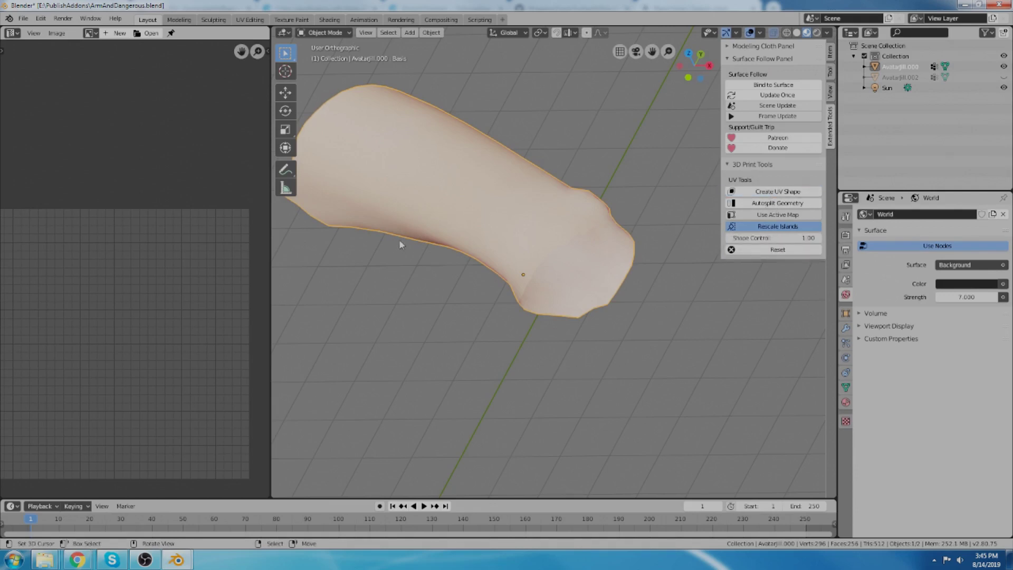
middle_click_drag(403, 240, 425, 234)
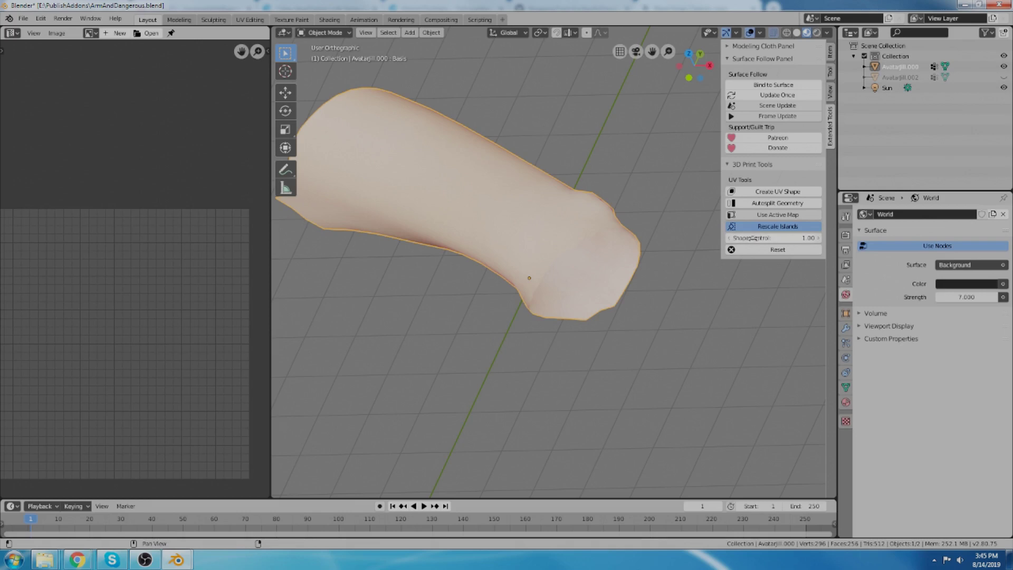
left_click(846, 389)
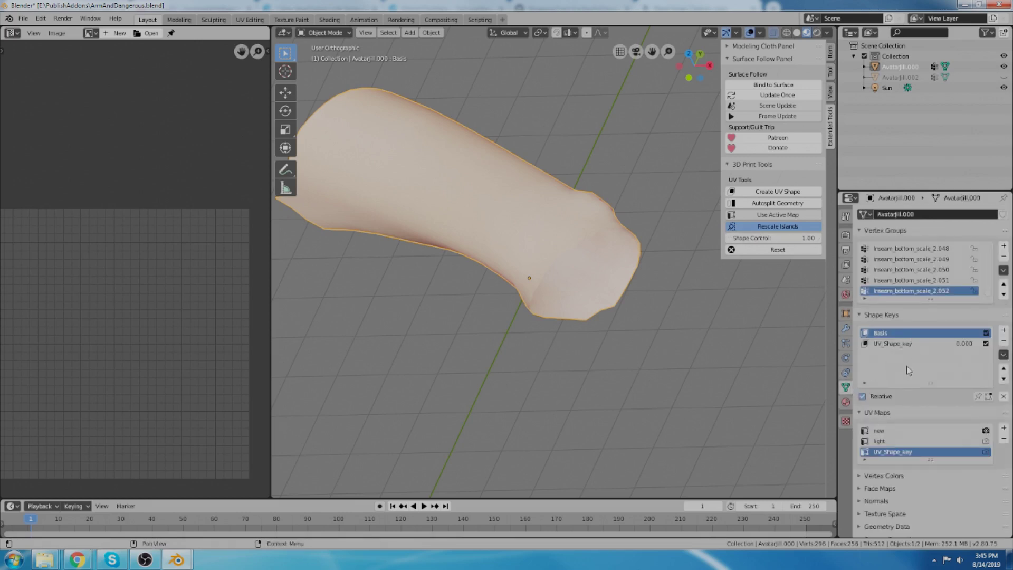
left_click(892, 344)
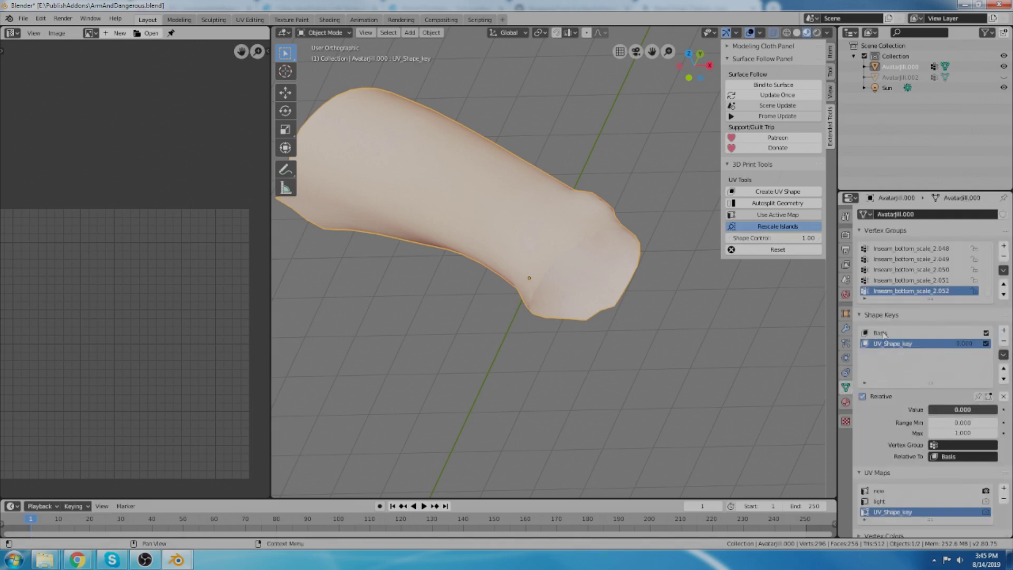
left_click(884, 334)
Step: Flatten the sleeve with Shape Control at 1.00 and make UV_Shape_key the active shape key in Edit Mode
middle_click_drag(554, 265, 558, 268)
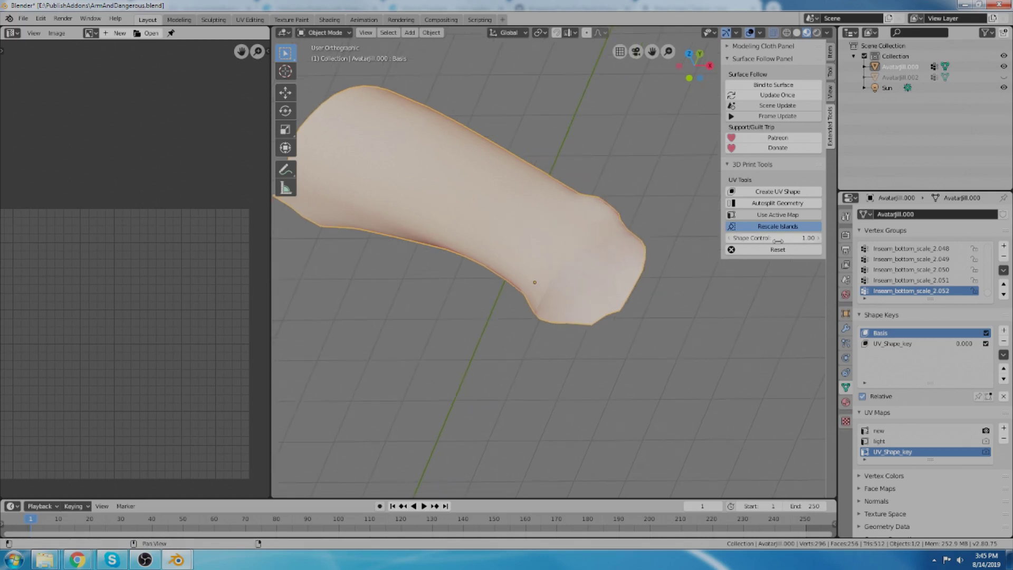
left_click_drag(779, 241, 802, 241)
middle_click_drag(581, 195, 528, 247)
key("Tab")
scroll(520, 213, "down", 3)
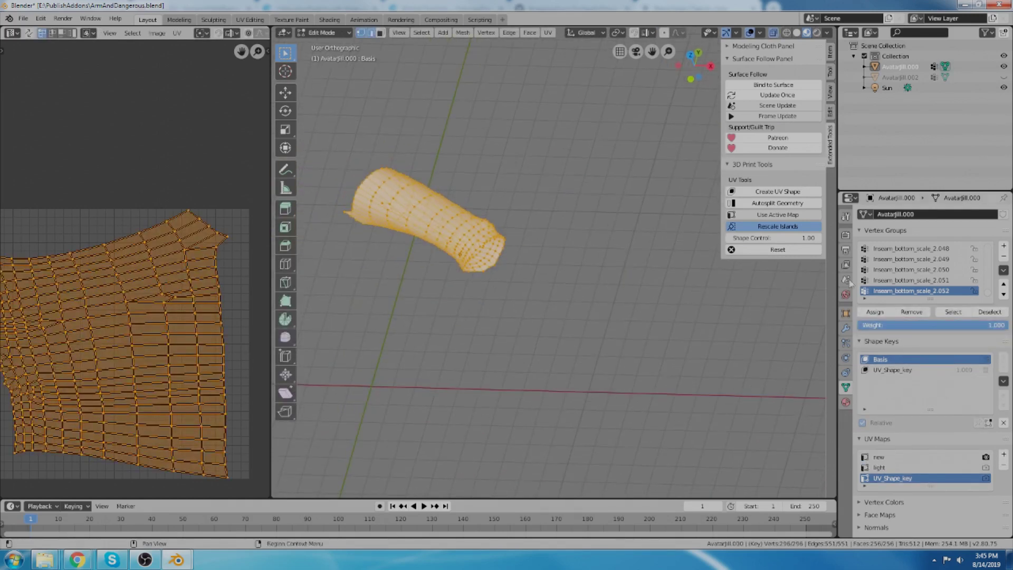
left_click(891, 371)
Step: Compare the flattened sleeve with its UV layout from above and at an angle, and return to Object Mode
scroll(453, 213, "down", 2)
scroll(82, 269, "down", 5)
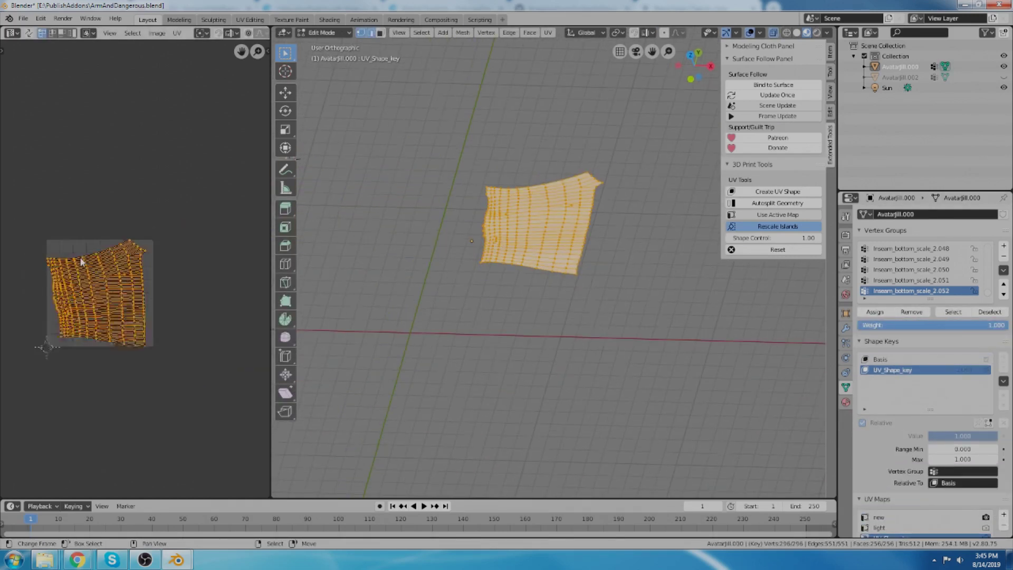
scroll(90, 297, "up", 4)
scroll(207, 262, "down", 2)
middle_click_drag(427, 240, 451, 236)
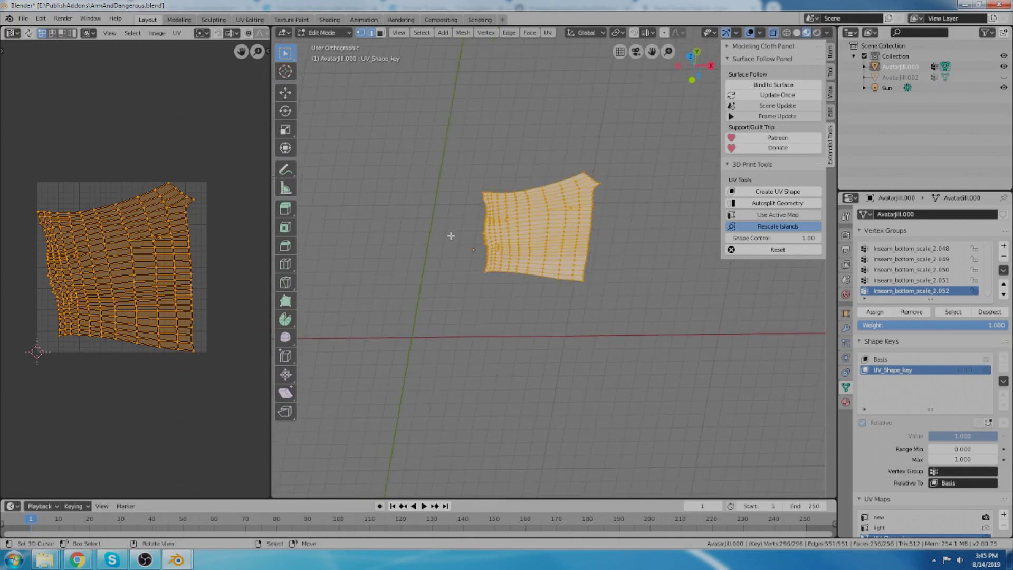
key("KP_7")
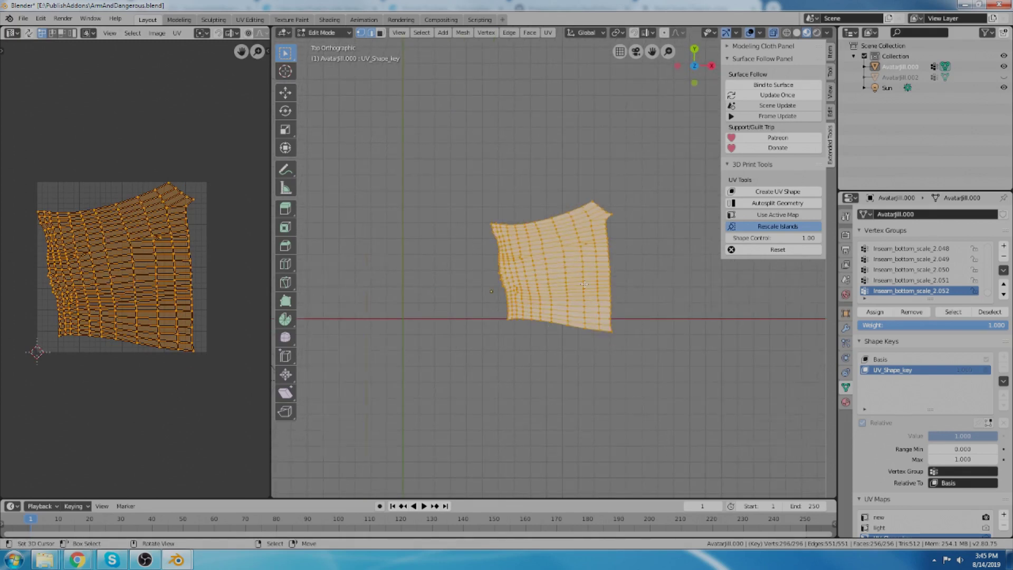
scroll(586, 306, "up", 2)
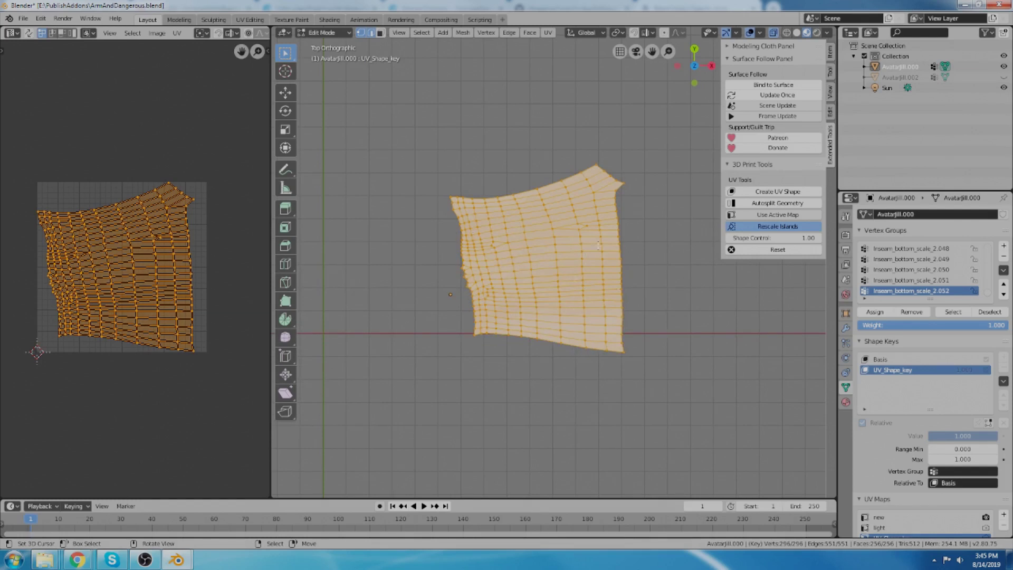
middle_click_drag(609, 421, 540, 256)
key("Tab")
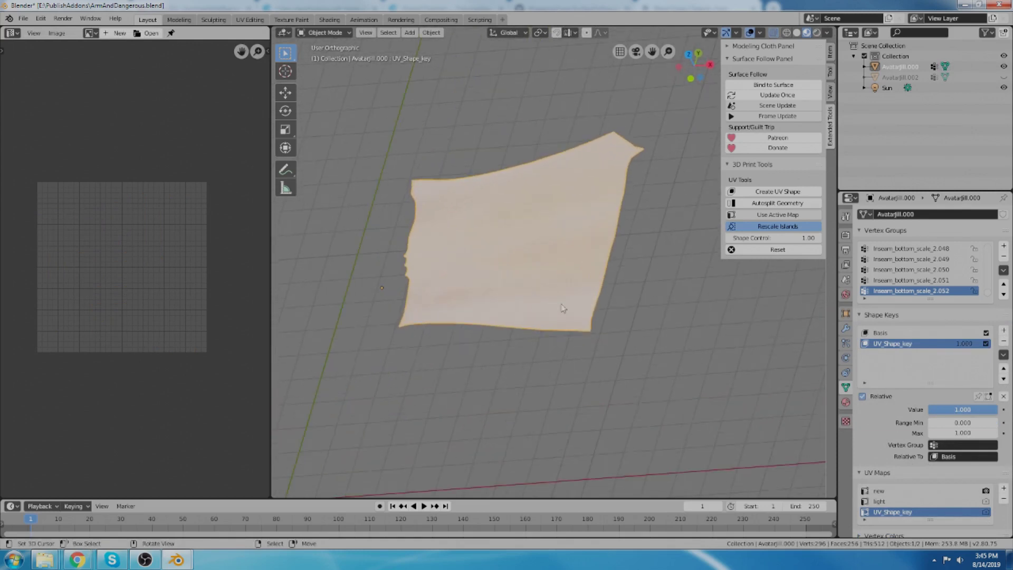
Step: From the top view, add a torus over the flattened sleeve and move it along Z clear of the surface
middle_click_drag(726, 181, 526, 185)
key("KP_7")
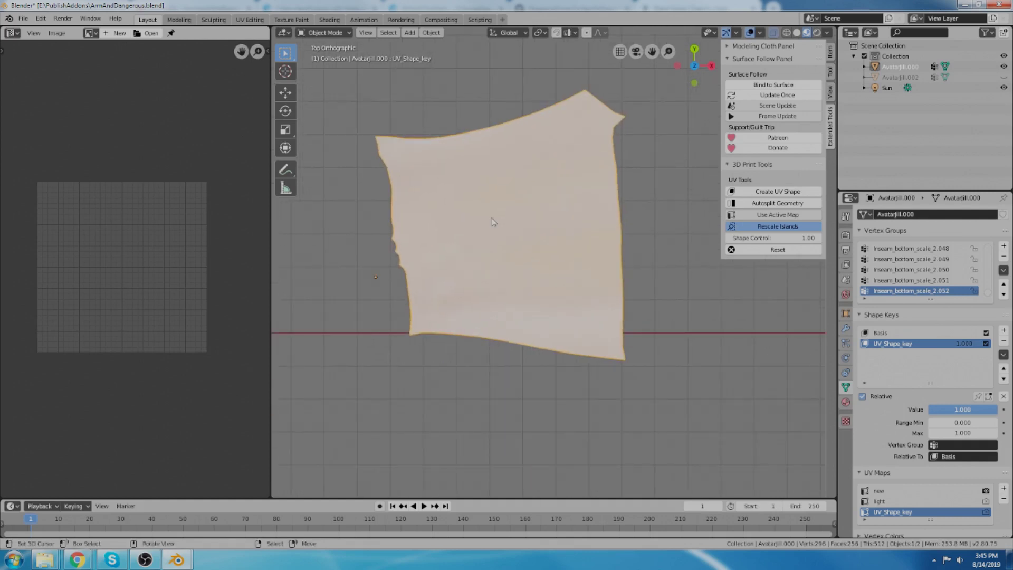
key("shift+a")
mouse_move(510, 328)
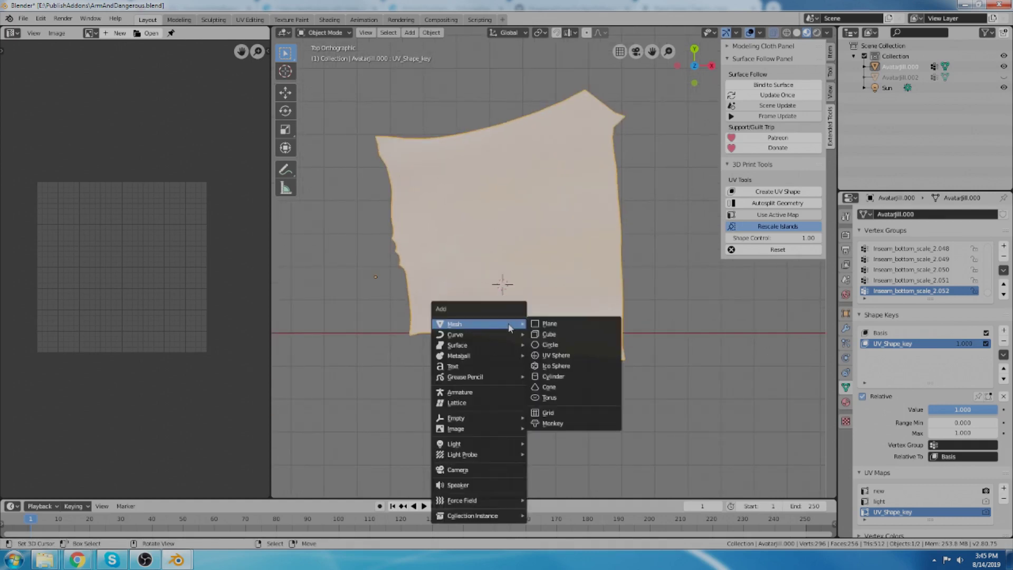
left_click(549, 397)
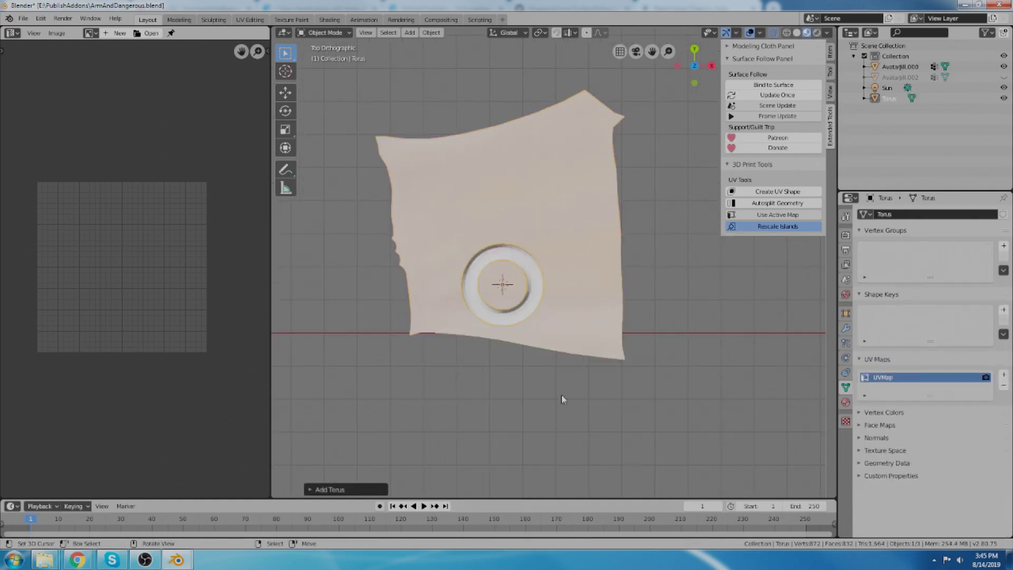
scroll(519, 324, "up", 4)
middle_click_drag(520, 325, 484, 253)
key("g")
key("z")
left_click(457, 206)
Step: In Edit Mode, select the upper half of the torus and move it along Y to stretch the ring into an oval chain link
middle_click_drag(457, 206, 540, 261)
key("KP_7")
scroll(513, 242, "down", 3)
scroll(539, 261, "down", 1)
key("Tab")
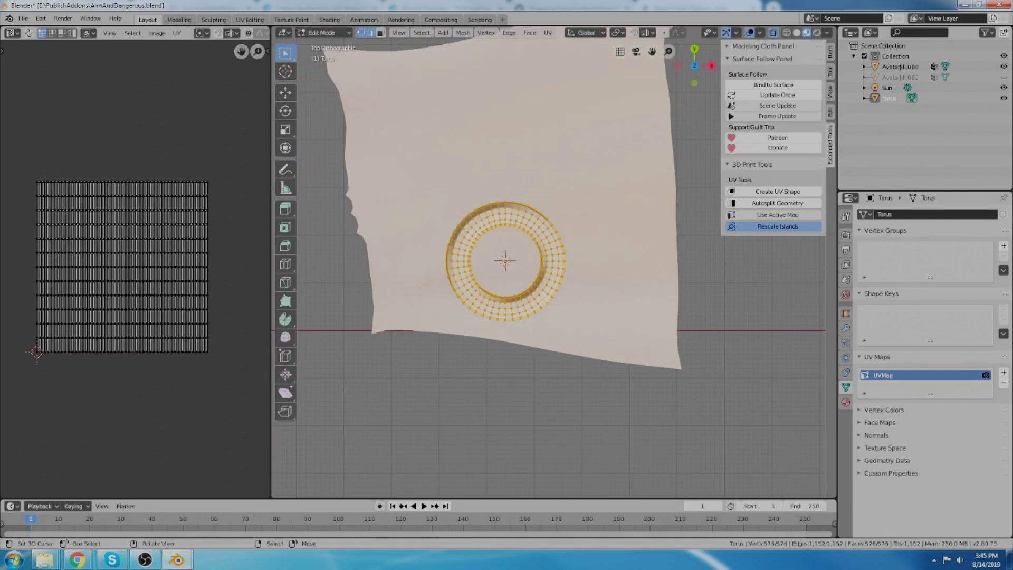
scroll(553, 278, "up", 2)
key("alt+a")
key("a")
key("alt+a")
key("b")
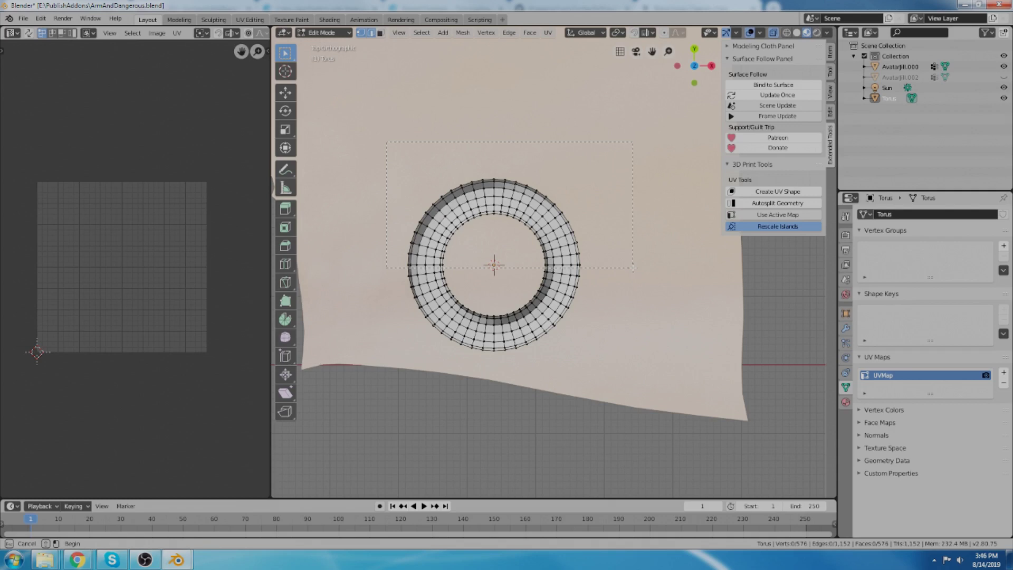
left_click_drag(634, 268, 634, 269)
key("g")
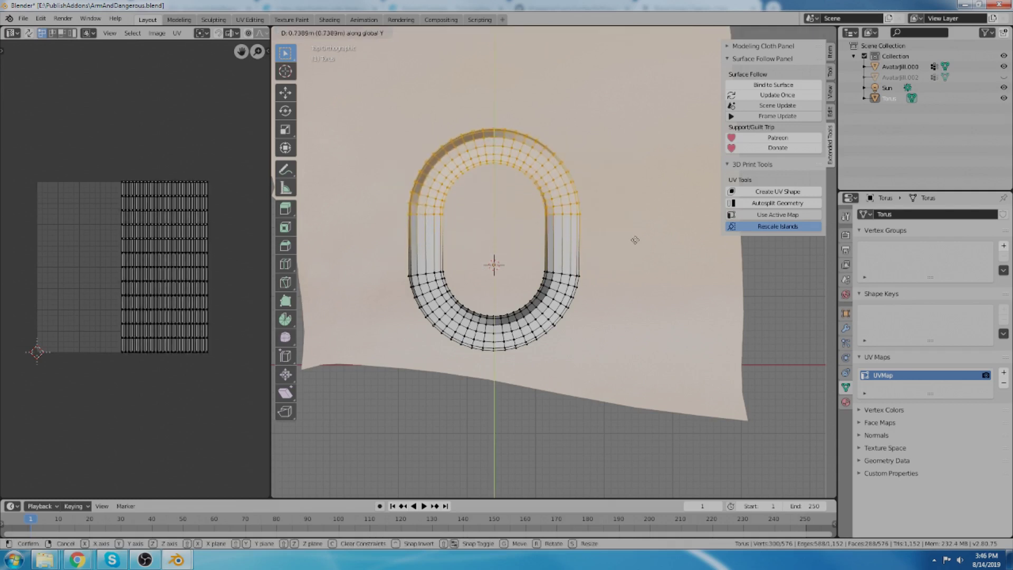
left_click(632, 237)
Step: Select the whole link and duplicate it about 1.8 m along Y
key("a")
middle_click_drag(607, 275, 601, 334, "shift")
key("shift+d")
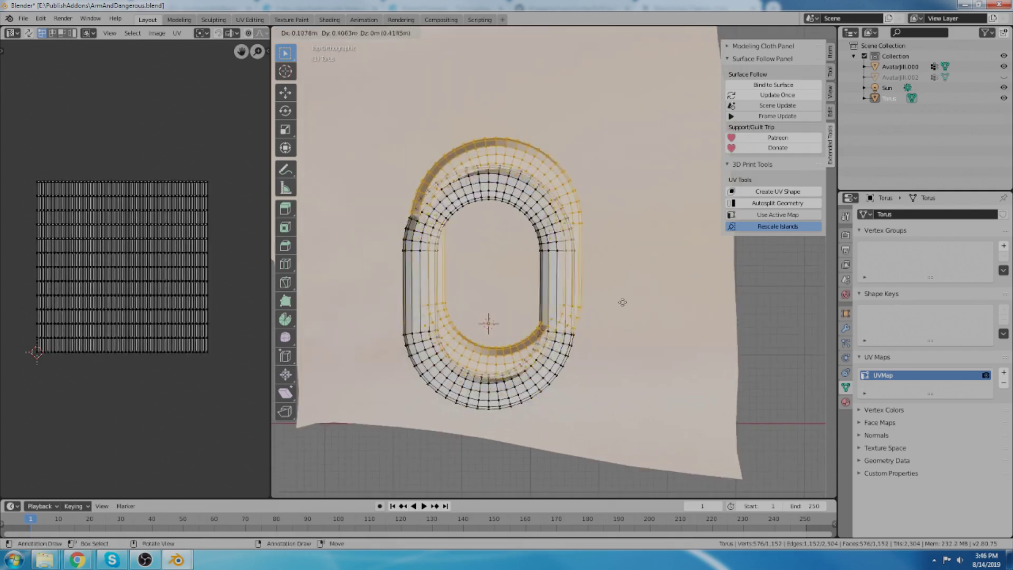
key("z")
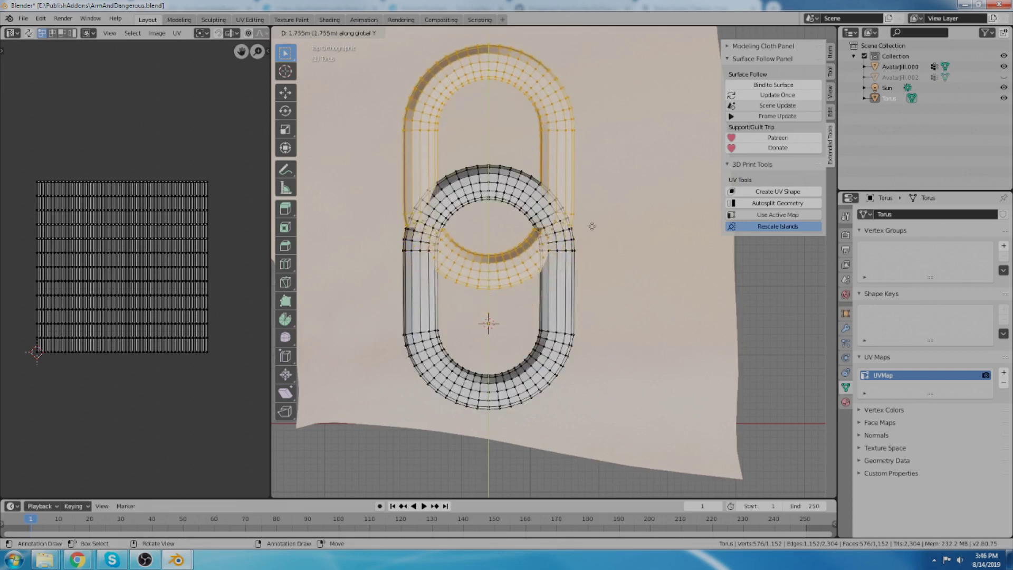
left_click(594, 224)
Step: Snap the 3D cursor to the duplicated link, rotate the link 90 degrees about Y and shift it along Y to interlock with the first
key("shift+s")
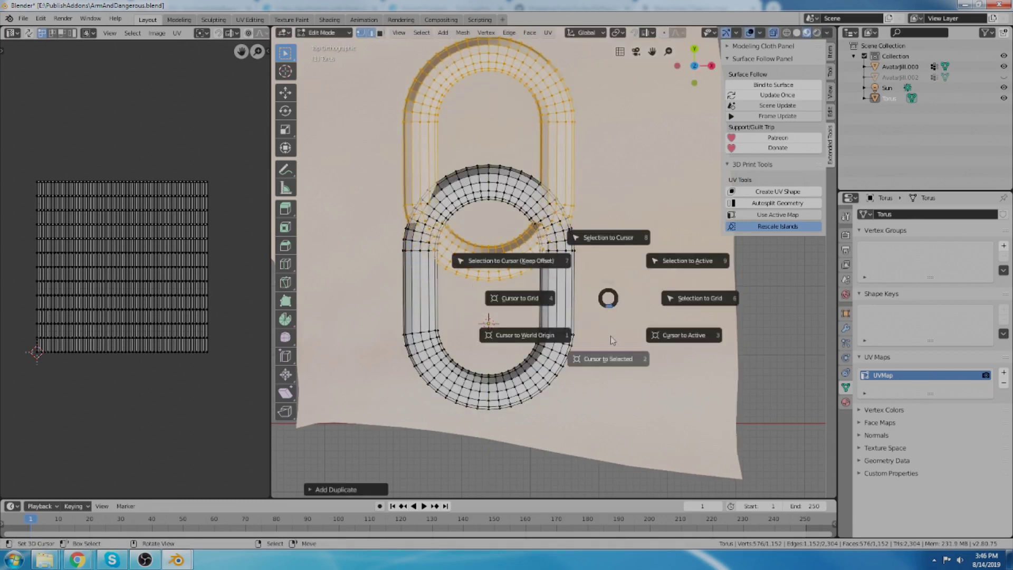
left_click(610, 337)
type("ry")
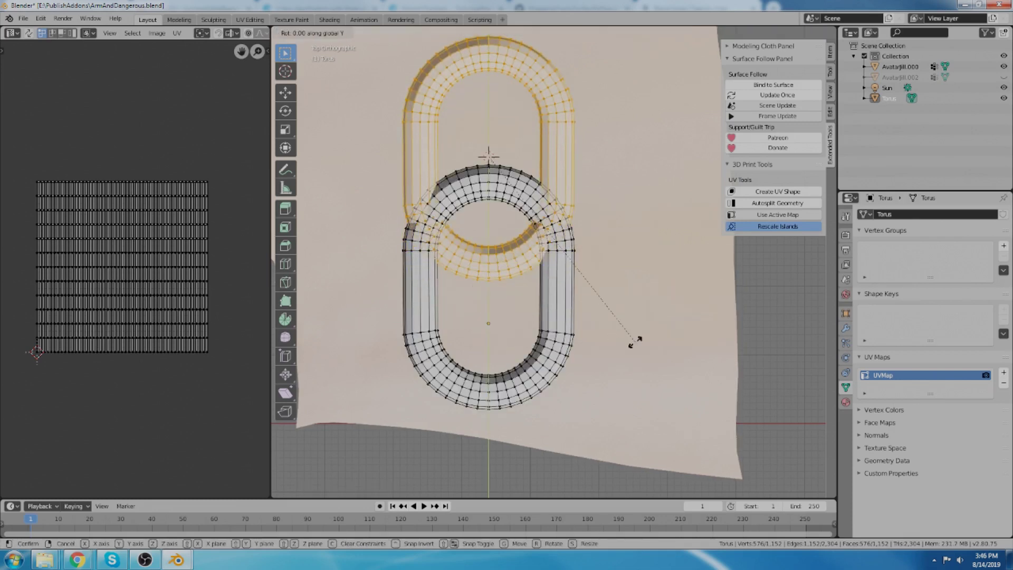
type("90")
key("Return")
key("g")
key("y")
left_click(638, 311)
scroll(635, 310, "down", 2)
middle_click_drag(633, 311, 467, 367)
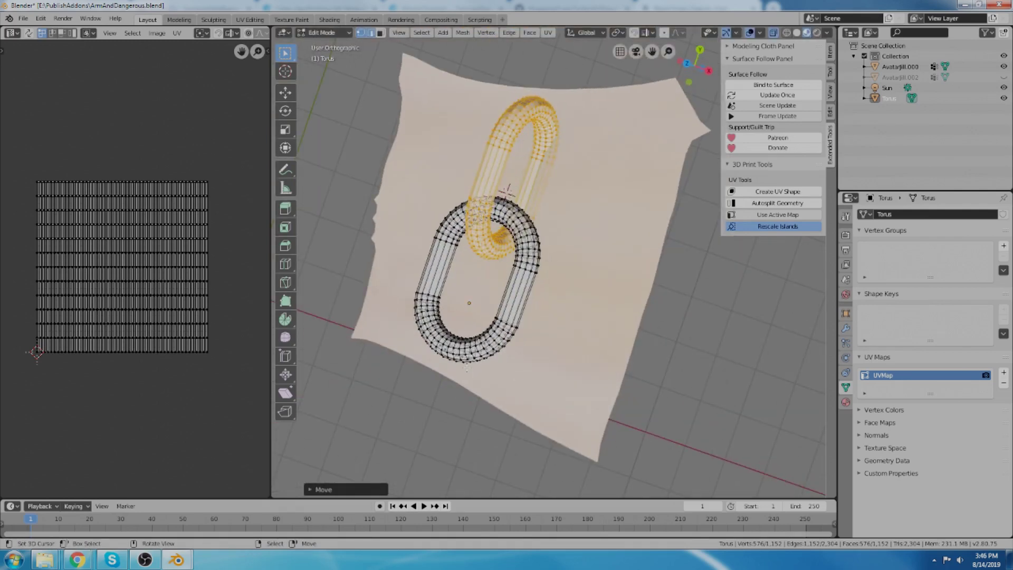
Step: Select both links and duplicate the pair along Y so it continues the chain from the upper link
key("a")
key("KP_7")
middle_click_drag(523, 305, 485, 372, "shift")
key("shift+d")
key("y")
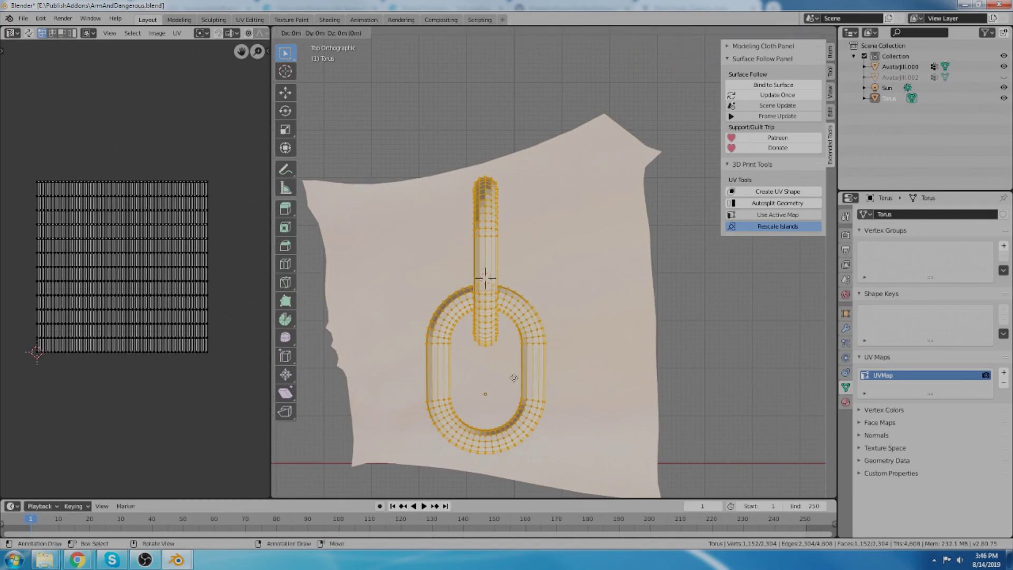
left_click(529, 164)
Step: Repeat the pair duplication to extend the chain to eleven link pairs, and return to Object Mode
scroll(612, 315, "down", 7)
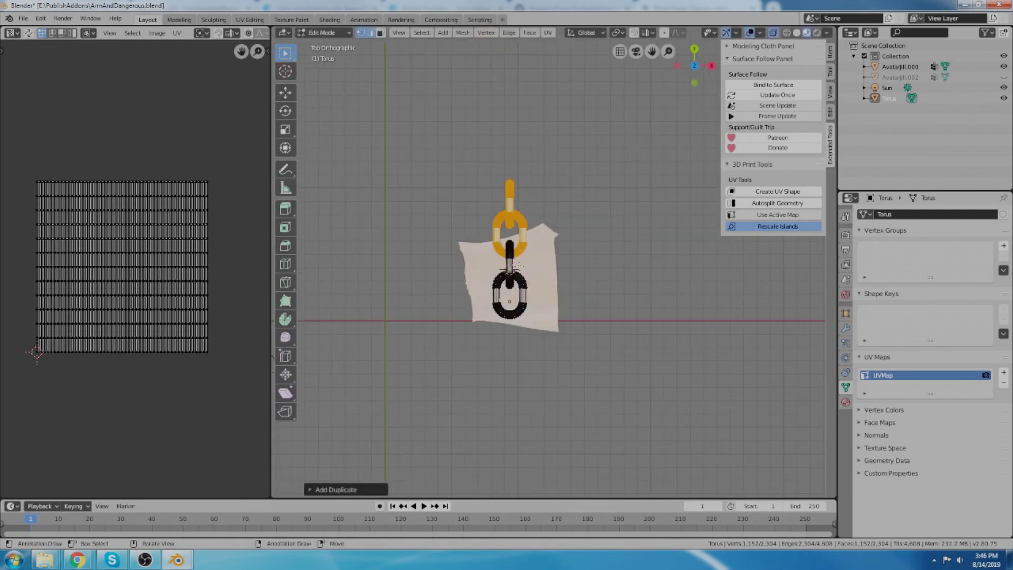
key("shift+r")
key("shift+r")
key("shift+r")
key("shift+r")
key("shift+r")
scroll(614, 315, "down", 3)
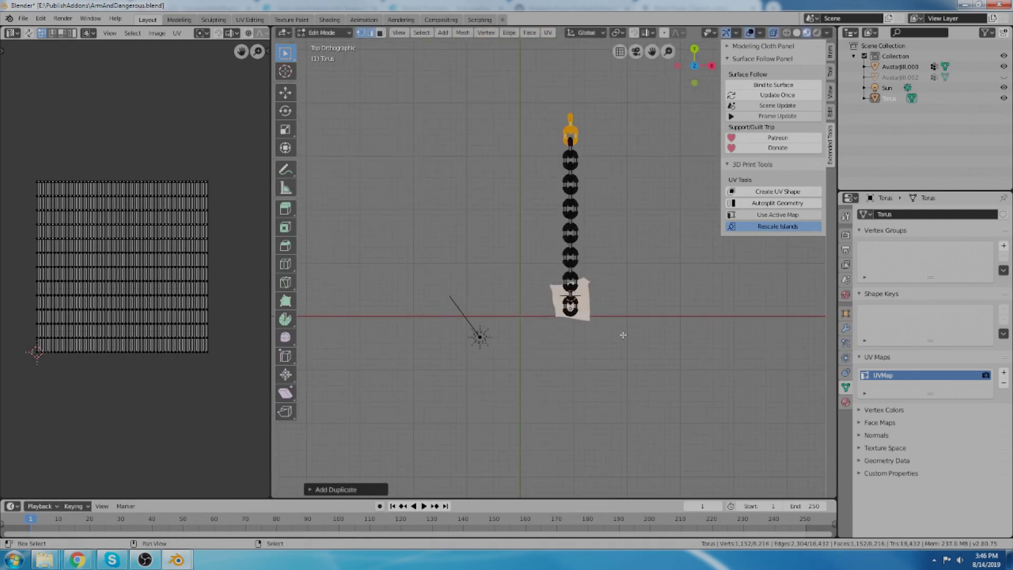
key("Tab")
Step: Scale the chain down to roughly the size of the flattened sleeve, pointing along positive Y
scroll(601, 282, "up", 5)
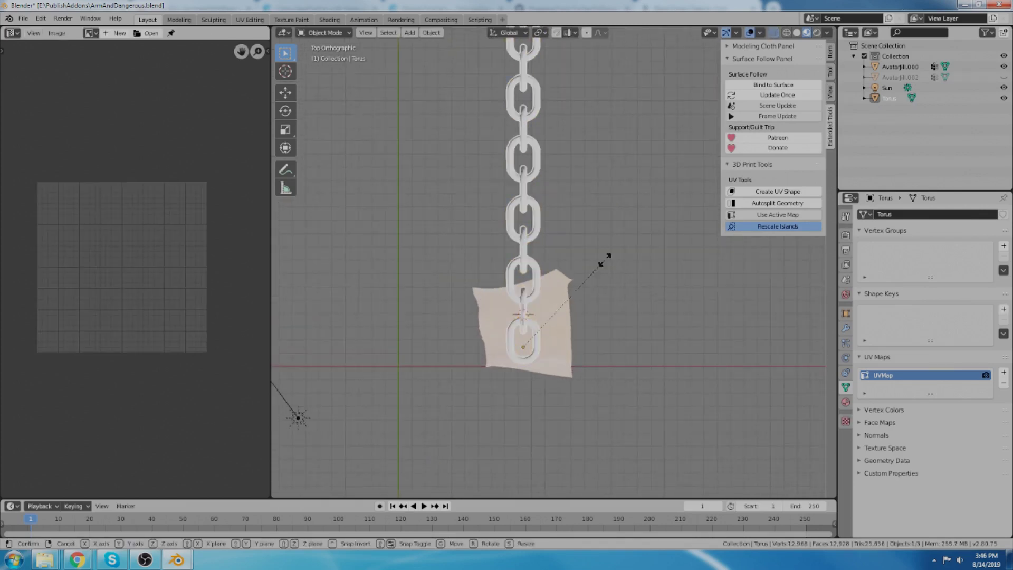
key("s")
left_click(531, 367)
key("s")
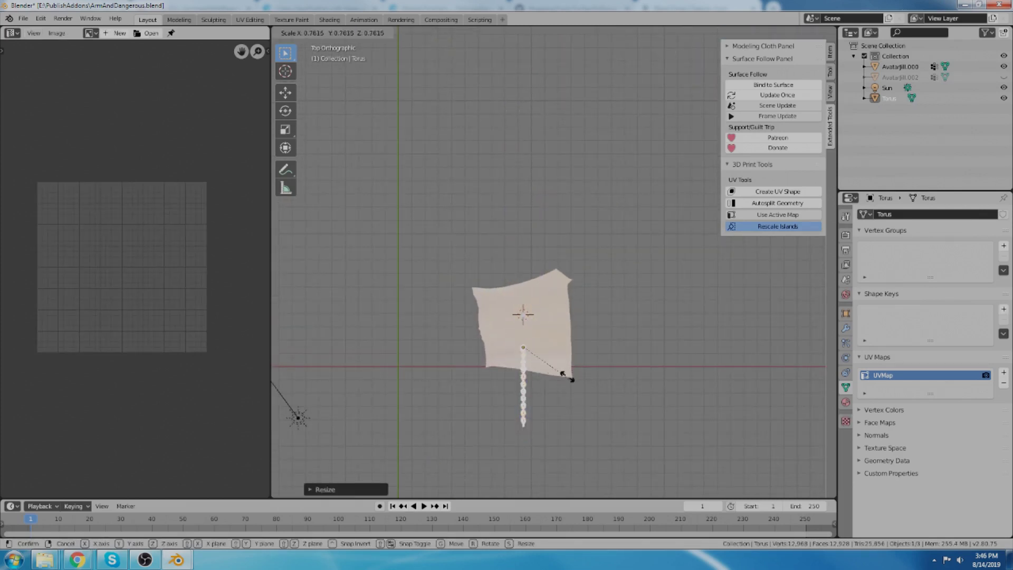
left_click(526, 294)
Step: Resize the chain to span the flattened sleeve along Y and place it near the sleeve's long straight edge
scroll(532, 315, "up", 6)
key("g")
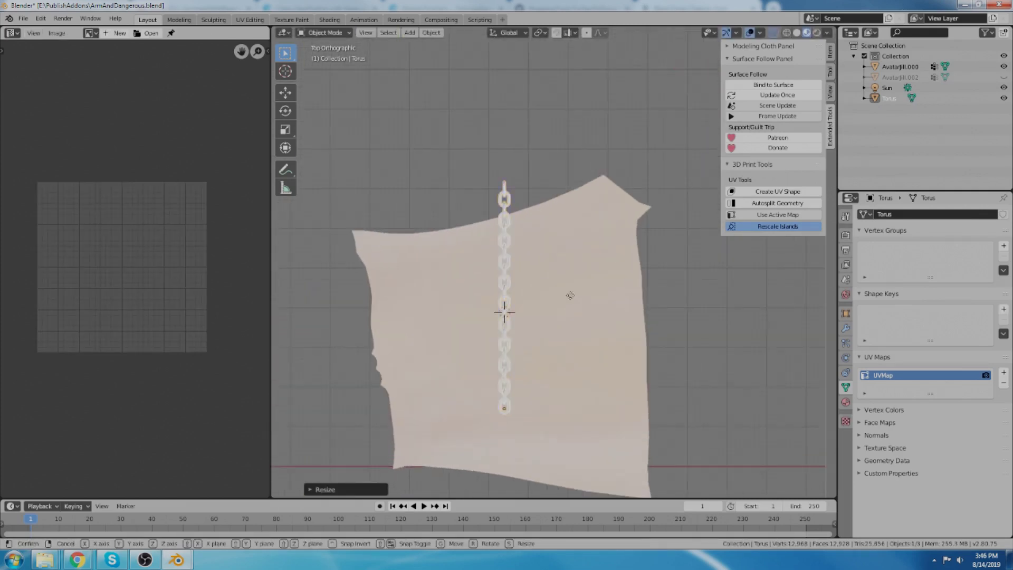
left_click(607, 347)
middle_click_drag(584, 320, 551, 270, "shift")
key("s")
left_click(595, 248)
key("g")
left_click(589, 312)
Step: Move the chain about 0.54 m along Z so it sits close to the flattened sleeve's surface
middle_click_drag(589, 311, 510, 166)
scroll(512, 174, "up", 3)
key("g")
key("z")
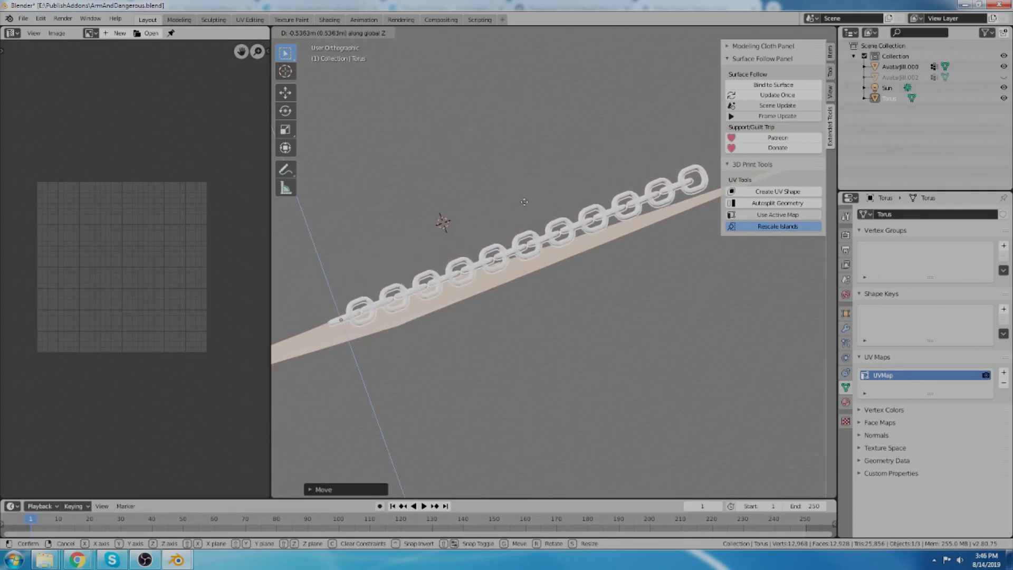
left_click(528, 207)
Step: In Edit Mode, select the entire chain and place a duplicate beside it, toward the middle of the flattened sleeve
middle_click_drag(529, 208, 595, 271)
key("Tab")
key("a")
key("KP_7")
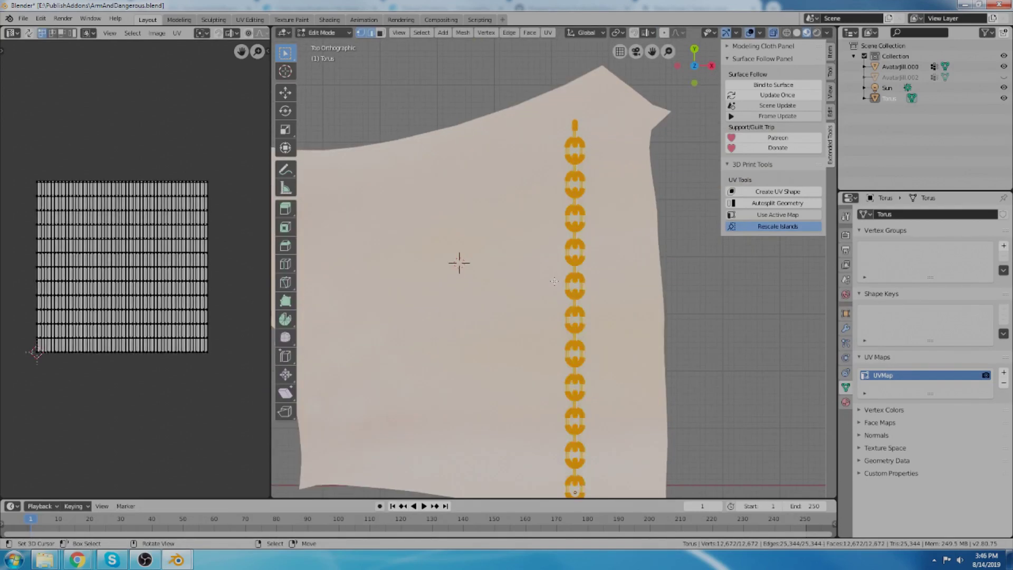
scroll(554, 283, "down", 2)
key("shift+d")
left_click(564, 249)
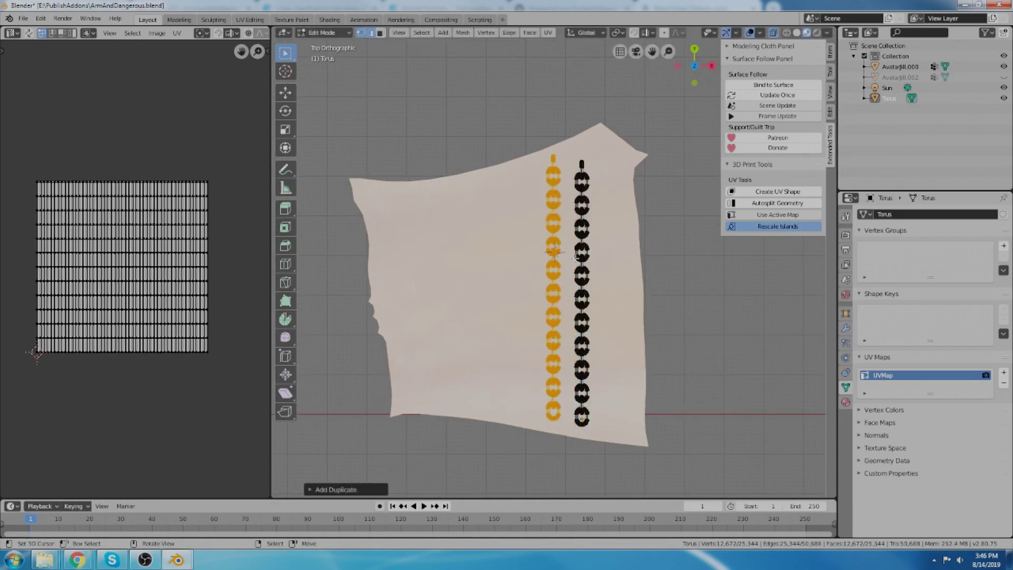
Step: Tilt the duplicated chain so its positive-Y end leans toward negative X, and reposition it beside the first chain
key("r")
left_click(579, 259)
key("g")
left_click(549, 284)
Step: Duplicate the tilted chain toward negative X, slant it the opposite way, and place it toward the sleeve's jagged edge
key("shift+d")
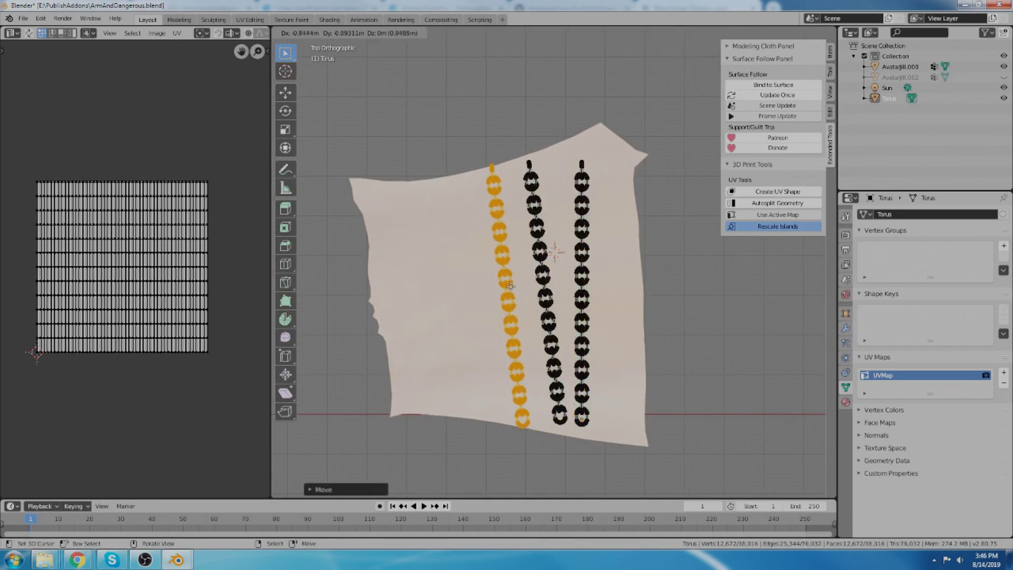
left_click(504, 284)
key("r")
left_click(525, 305)
key("g")
left_click(513, 323)
key("g")
left_click(501, 325)
Step: Duplicate the slanted chain, rotate the copy closer to the Y axis, and place it between the second and third chains
key("shift+d")
left_click(515, 307)
key("r")
left_click(544, 314)
key("g")
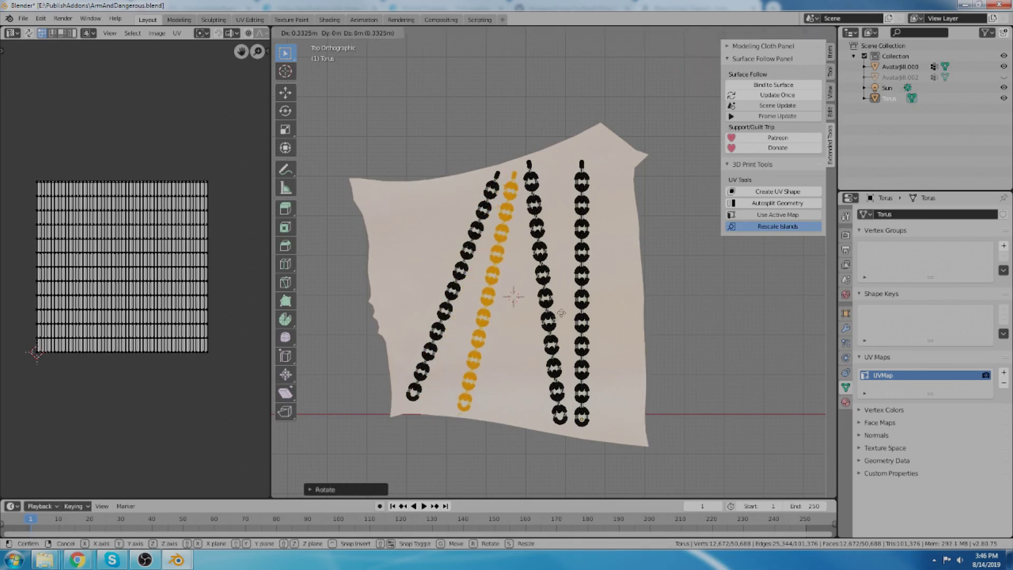
left_click(555, 315)
middle_click_drag(554, 315, 577, 287)
Step: Leave Edit Mode and select the flattened sleeve
key("Tab")
left_click(599, 271)
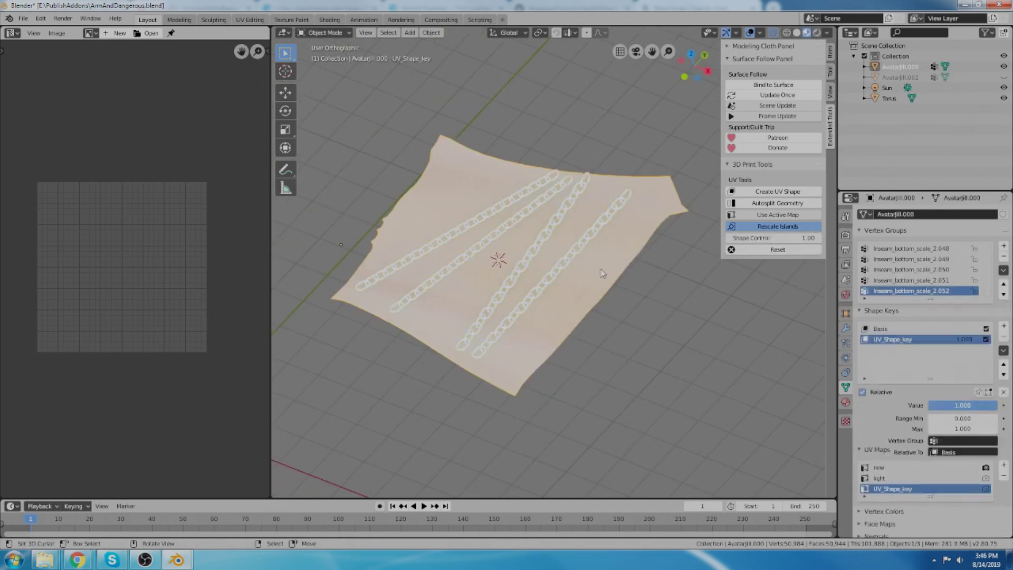
scroll(536, 212, "down", 3)
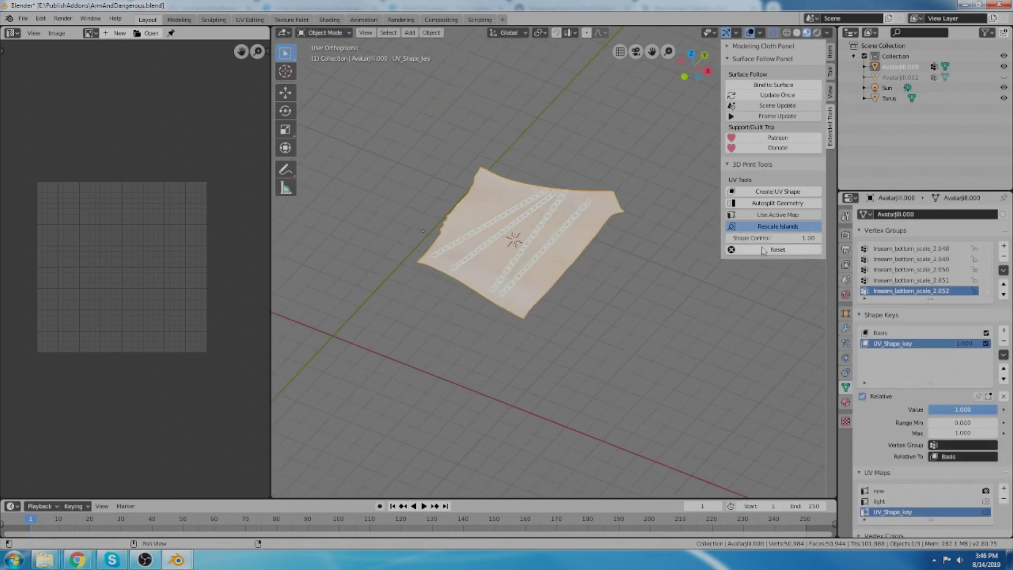
mouse_move(797, 238)
left_mouse_down()
mouse_move(749, 238)
mouse_move(797, 238)
left_mouse_up()
mouse_move(994, 409)
left_mouse_down()
mouse_move(932, 410)
mouse_move(995, 409)
left_mouse_up()
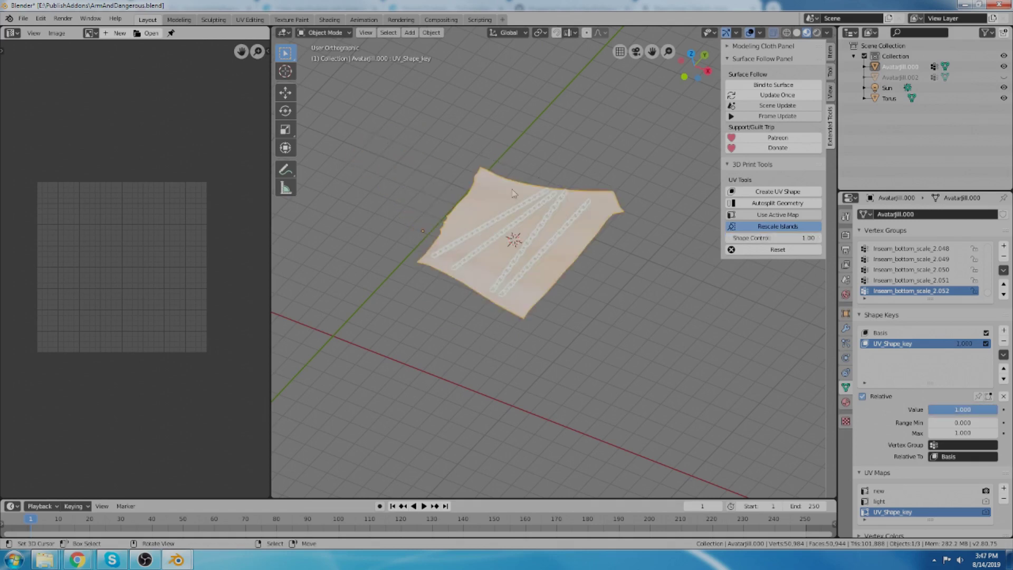
Step: Select the chains, add the sleeve as the active object, and bind the chains to its surface with Surface Follow
scroll(555, 217, "up", 4)
left_click(561, 219)
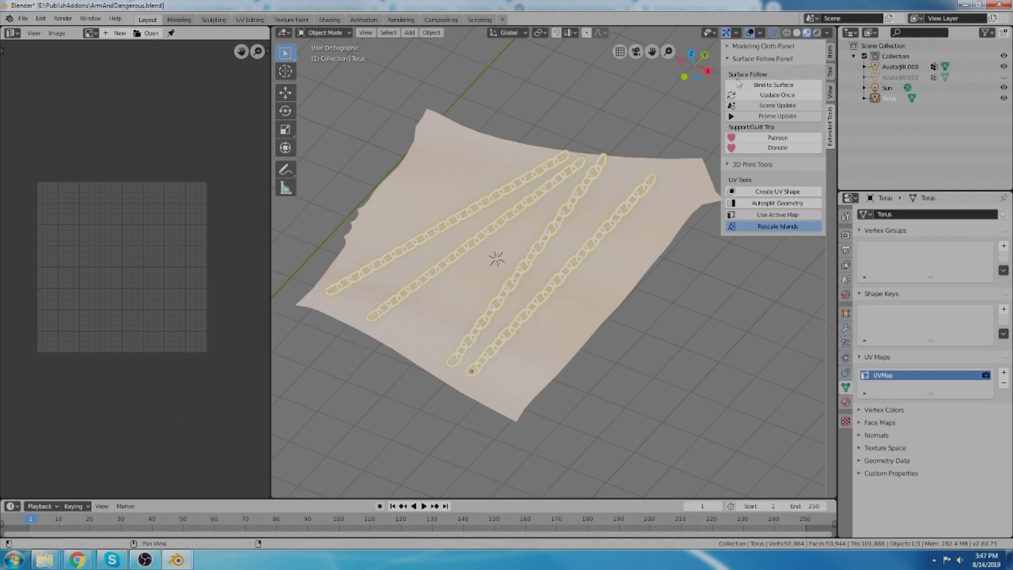
middle_click_drag(546, 300, 540, 266)
left_click(605, 272, "shift")
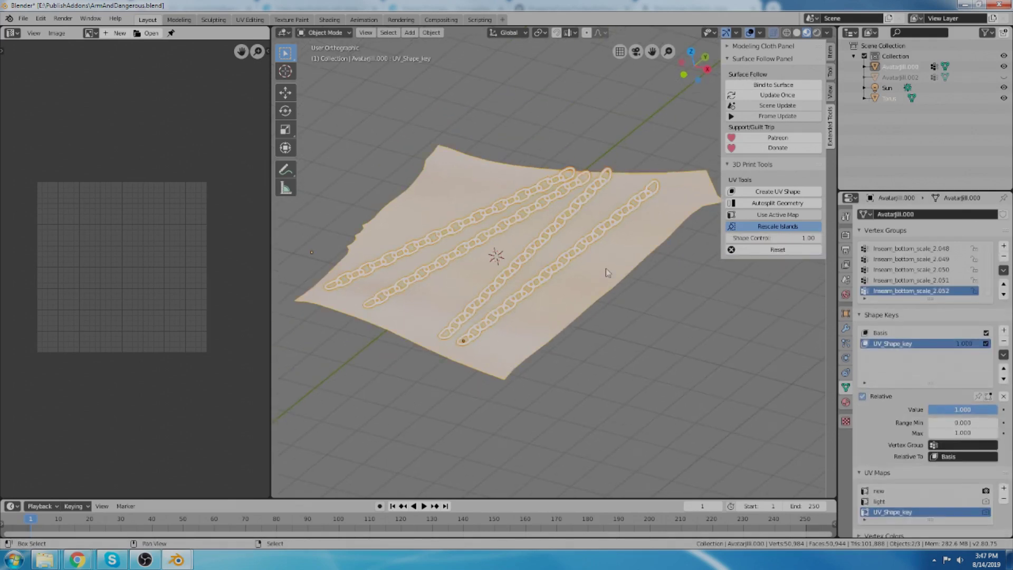
left_click(571, 183)
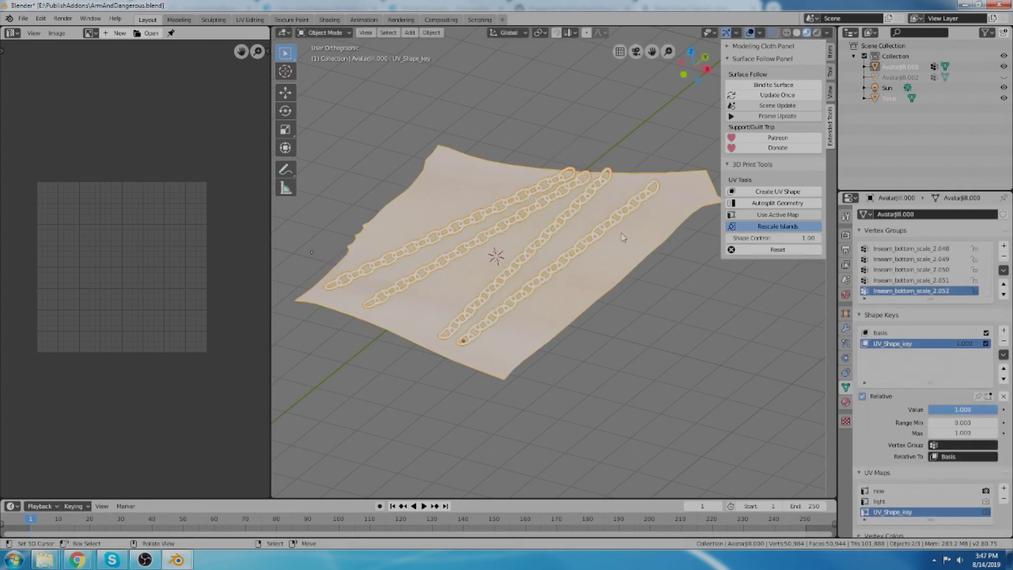
middle_click_drag(620, 257, 608, 278)
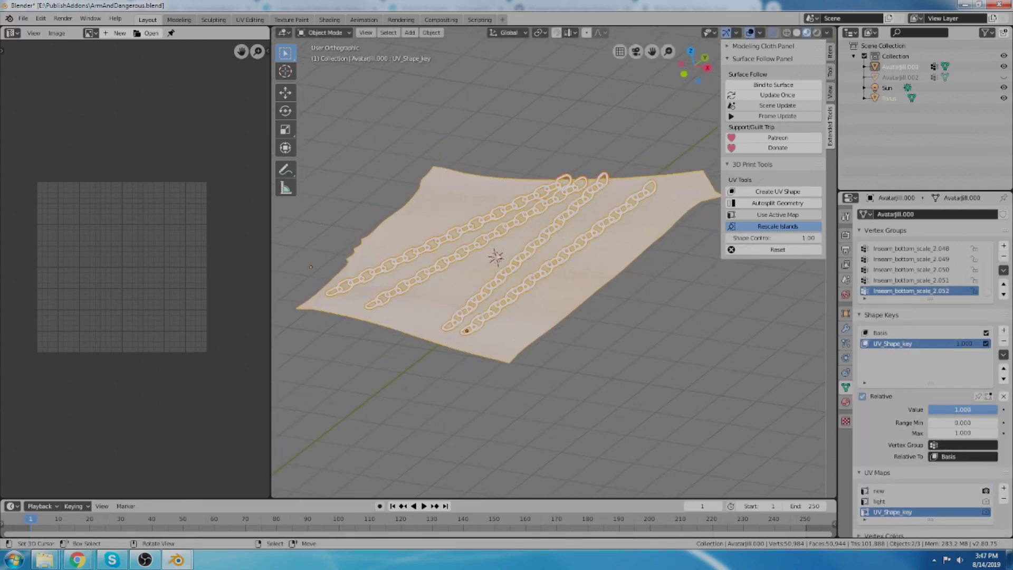
middle_click_drag(589, 203, 614, 232)
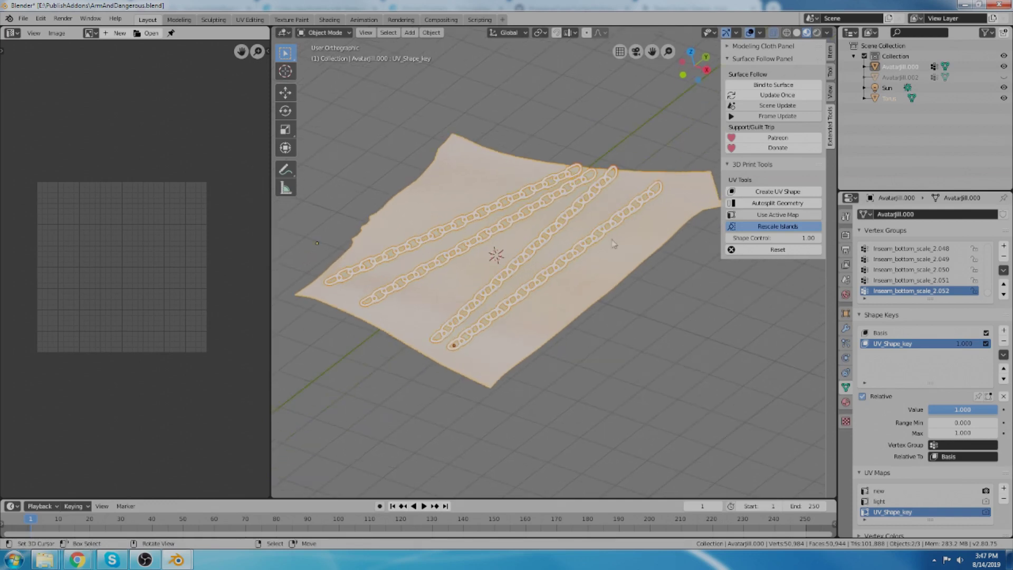
mouse_move(559, 295)
middle_mouse_down()
mouse_move(543, 217)
mouse_move(560, 286)
middle_mouse_up()
scroll(561, 286, "up", 1)
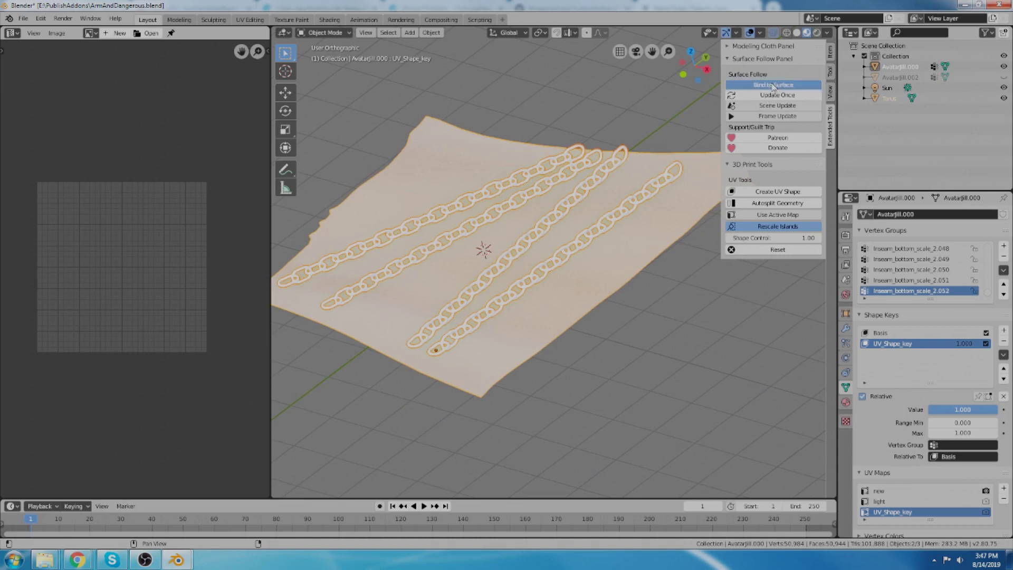
middle_click_drag(543, 185, 532, 207)
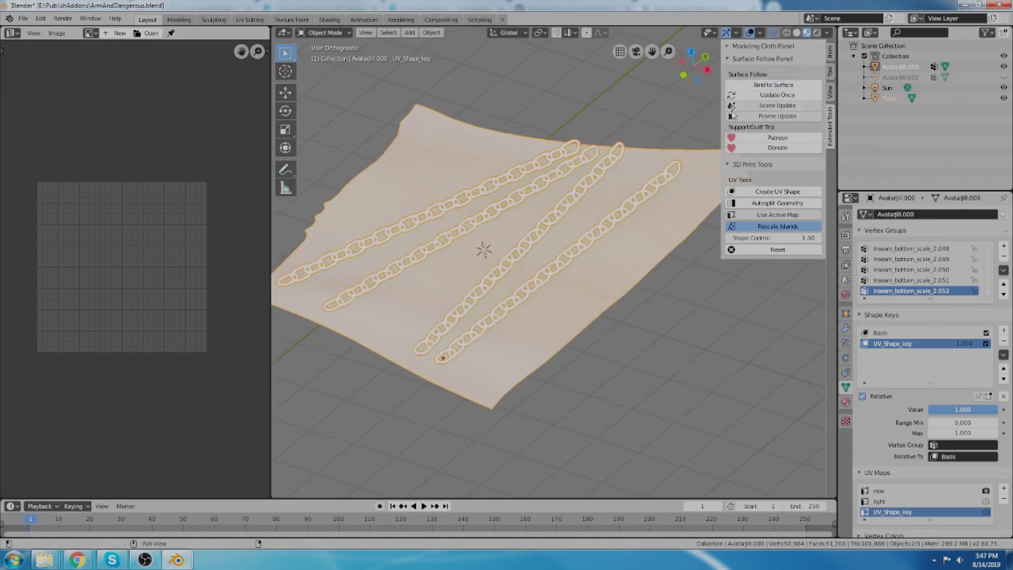
Step: Enable Surface Follow's Scene Update, and set the sleeve's Shape Control to 0.00 to curl it back into its arm shape
left_click(771, 107)
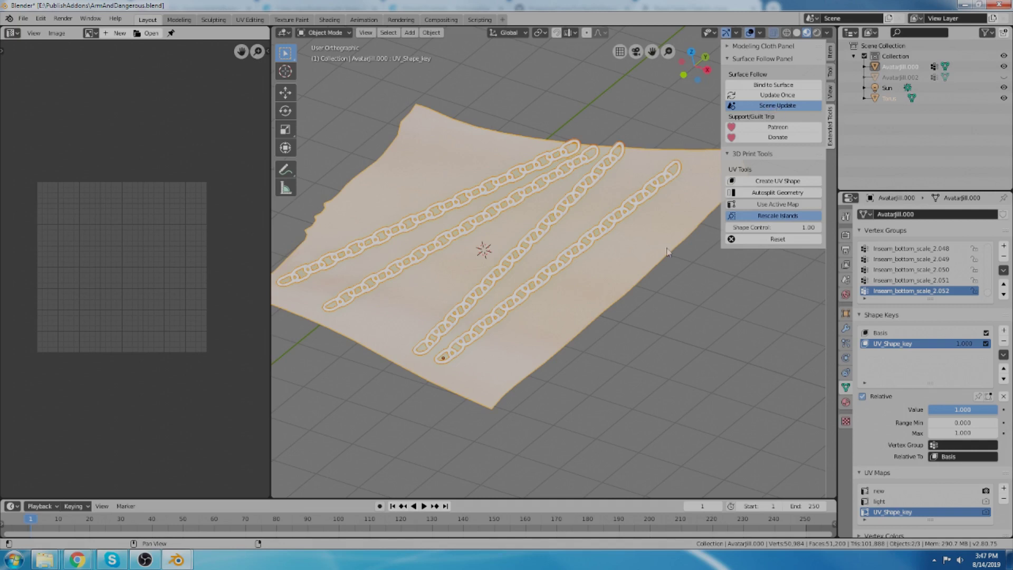
middle_click_drag(597, 271, 549, 298)
left_click(661, 246)
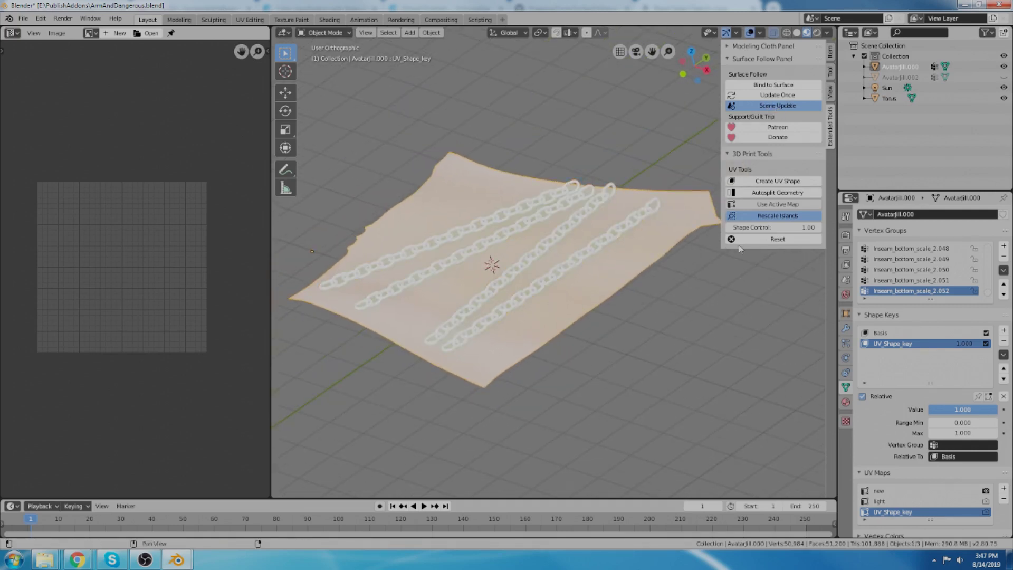
left_click_drag(774, 228, 726, 228)
middle_click_drag(357, 219, 615, 297)
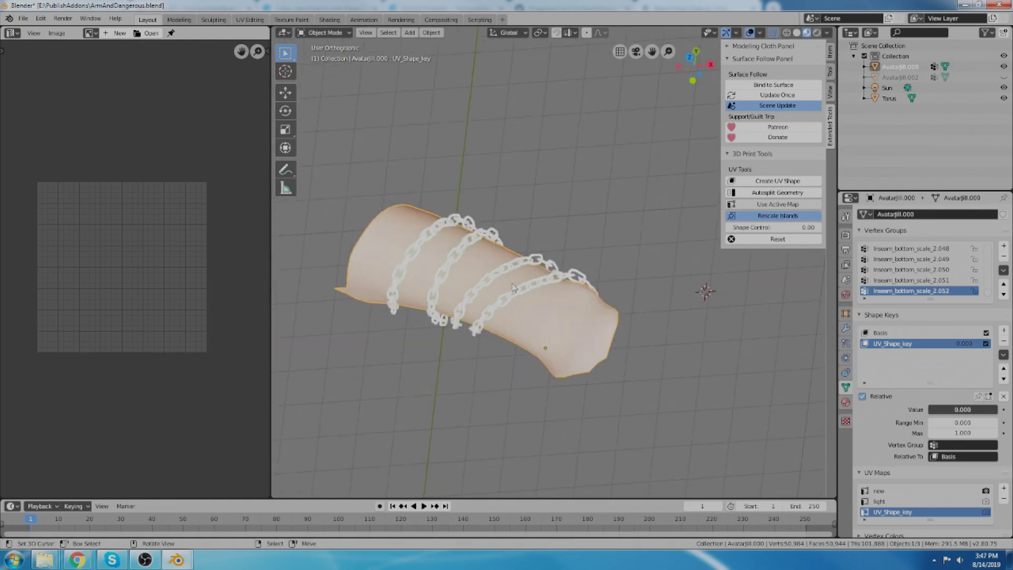
Step: Turn off Surface Follow's Scene Update and inspect the chains wrapped around the sleeve
left_click(779, 106)
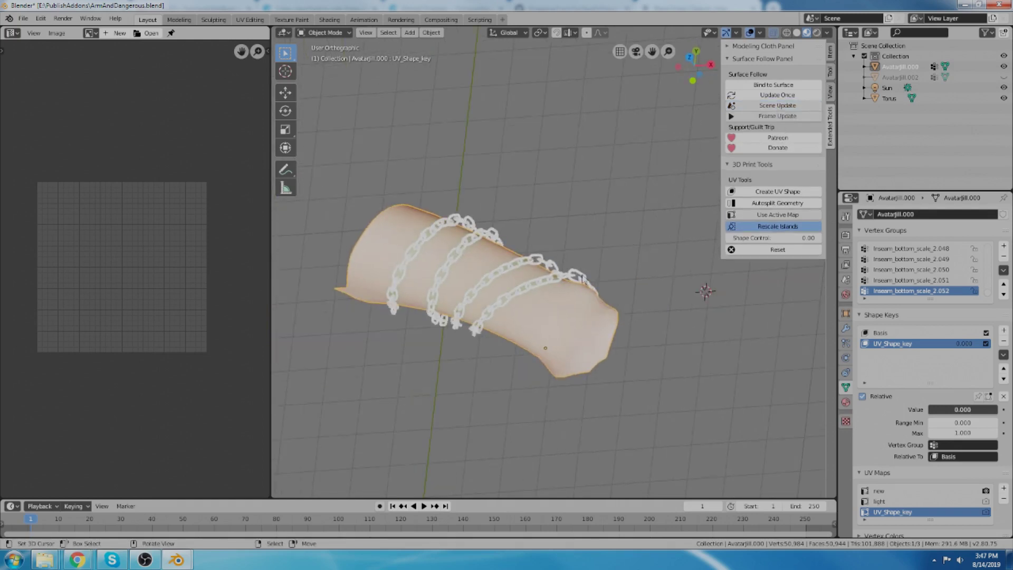
scroll(484, 280, "up", 3)
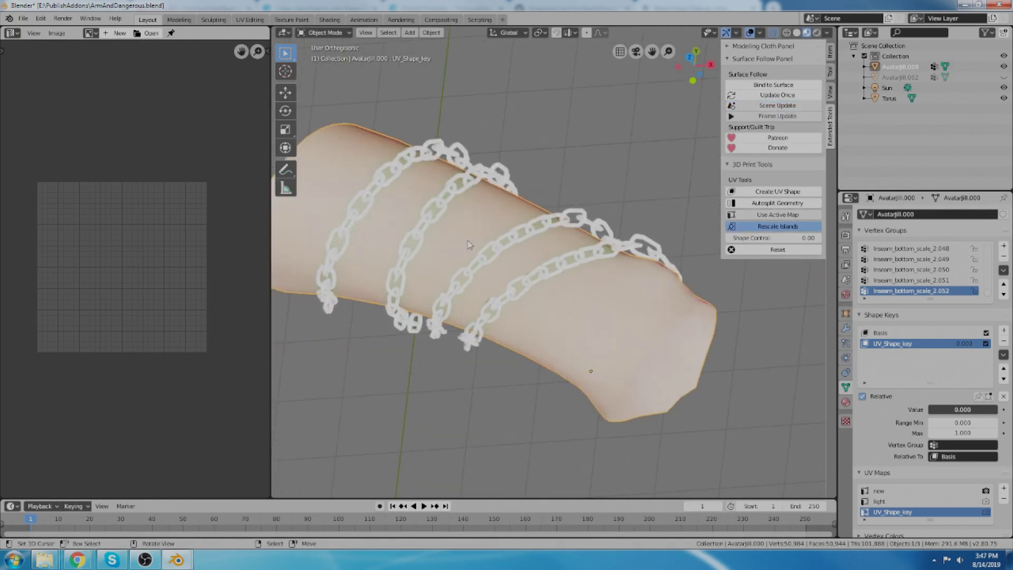
scroll(469, 245, "down", 3)
scroll(596, 235, "up", 3)
middle_click_drag(622, 237, 632, 265)
scroll(631, 265, "down", 3)
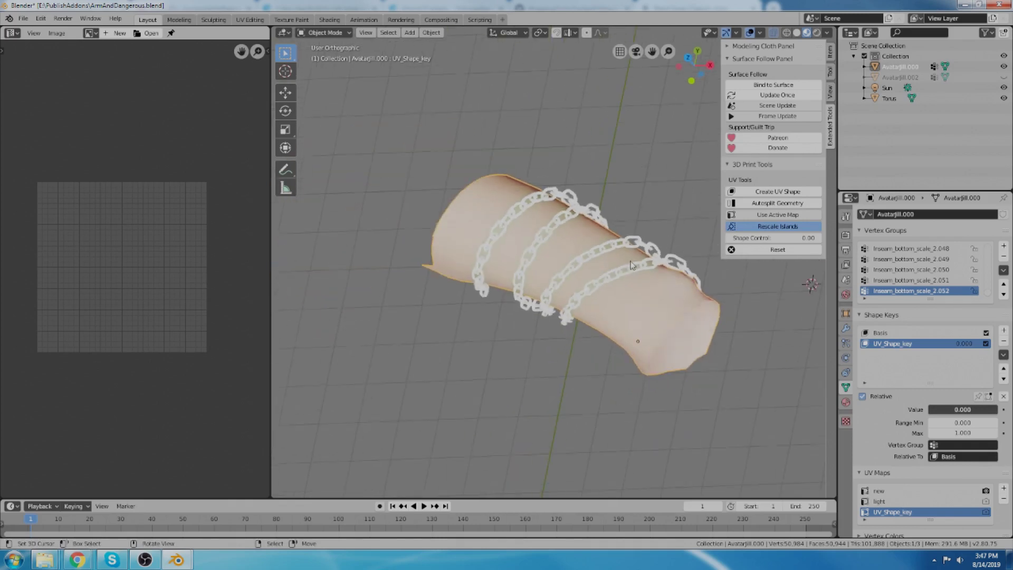
middle_click_drag(650, 327, 611, 314)
Step: Delete the sleeve and unhide the full arm beneath the chains
key("Delete")
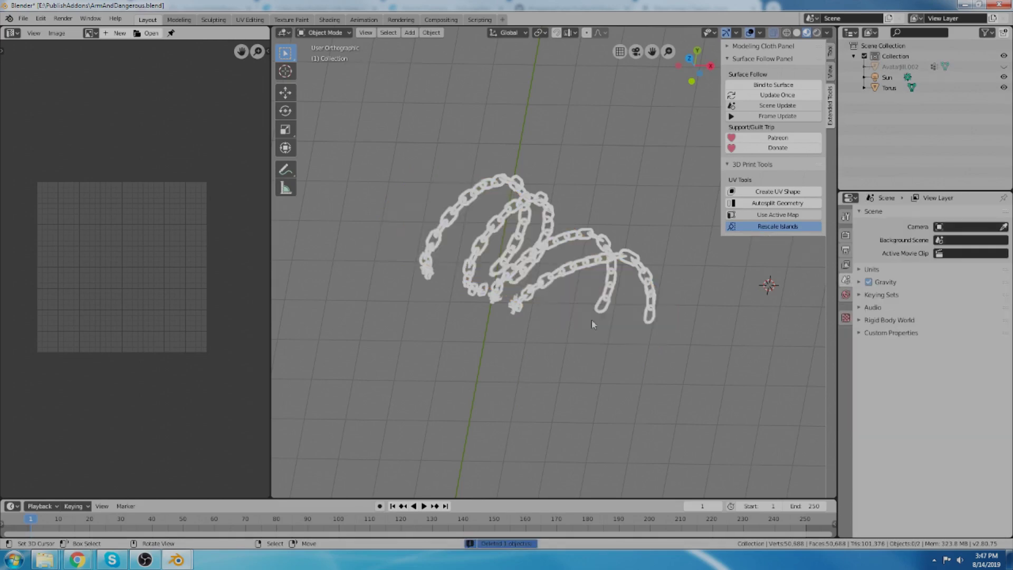
key("ctrl+z")
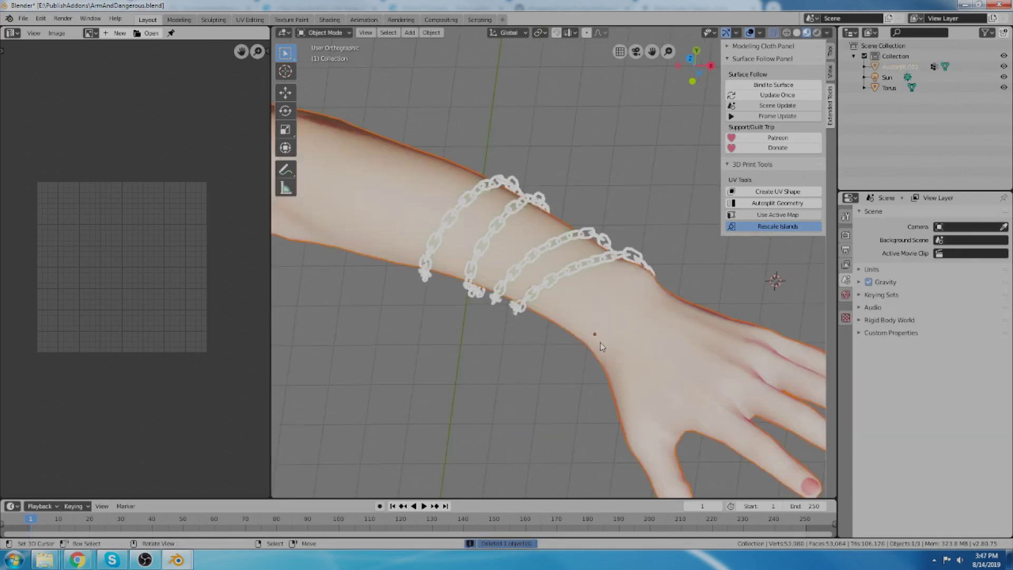
Step: Examine from several angles how the wrapped chains sit on the forearm and wrist
middle_click_drag(601, 337, 585, 252)
scroll(566, 219, "up", 4)
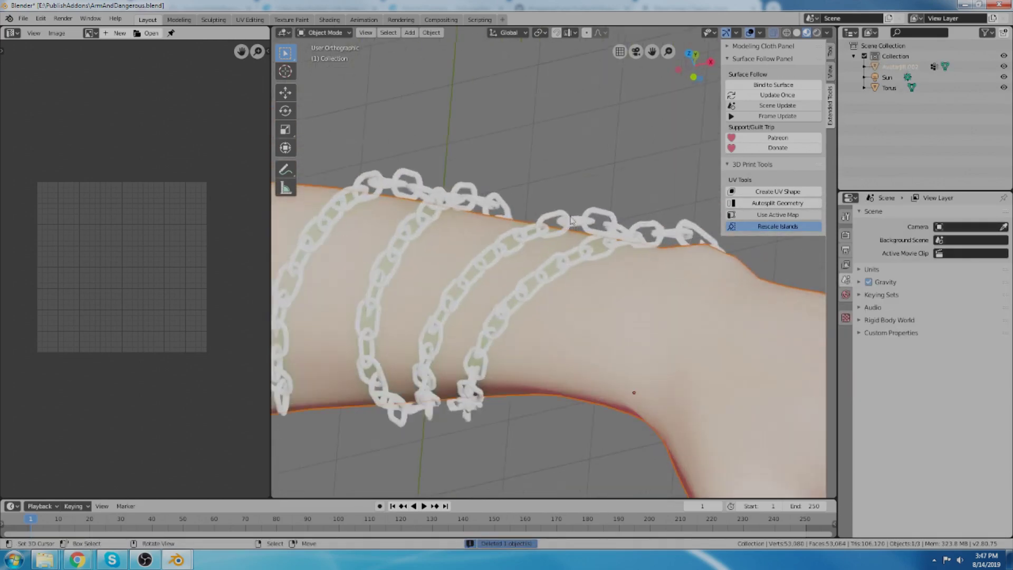
middle_click_drag(566, 219, 470, 286)
scroll(471, 286, "down", 4)
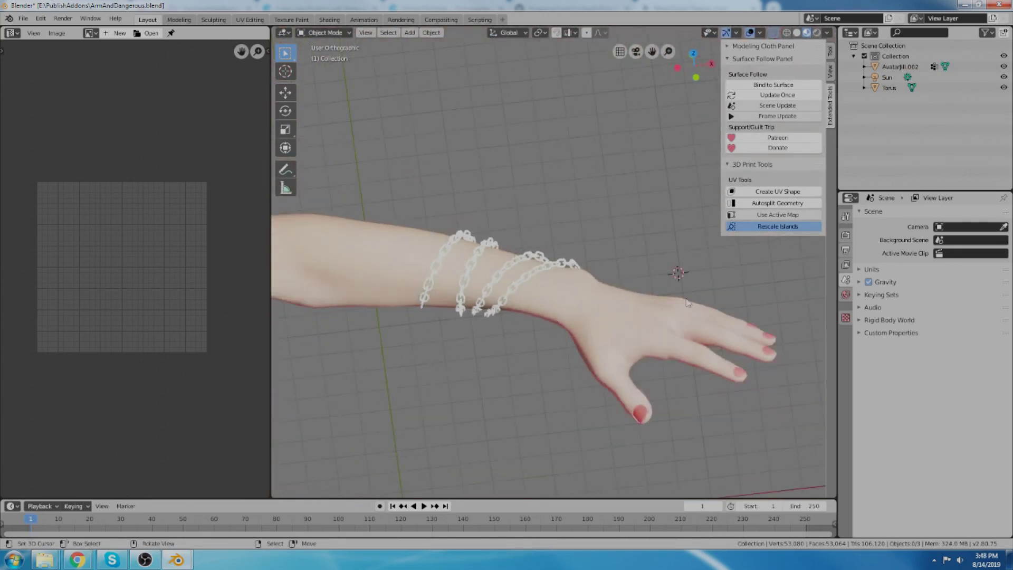
middle_click_drag(686, 299, 663, 380)
middle_click_drag(540, 293, 575, 292, "shift")
scroll(578, 295, "up", 2)
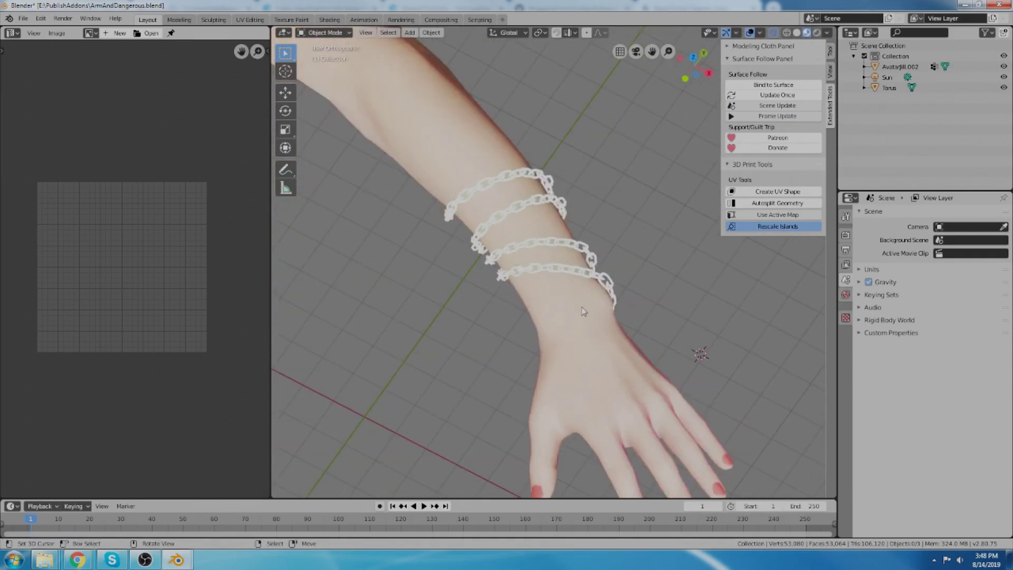
scroll(559, 290, "up", 3)
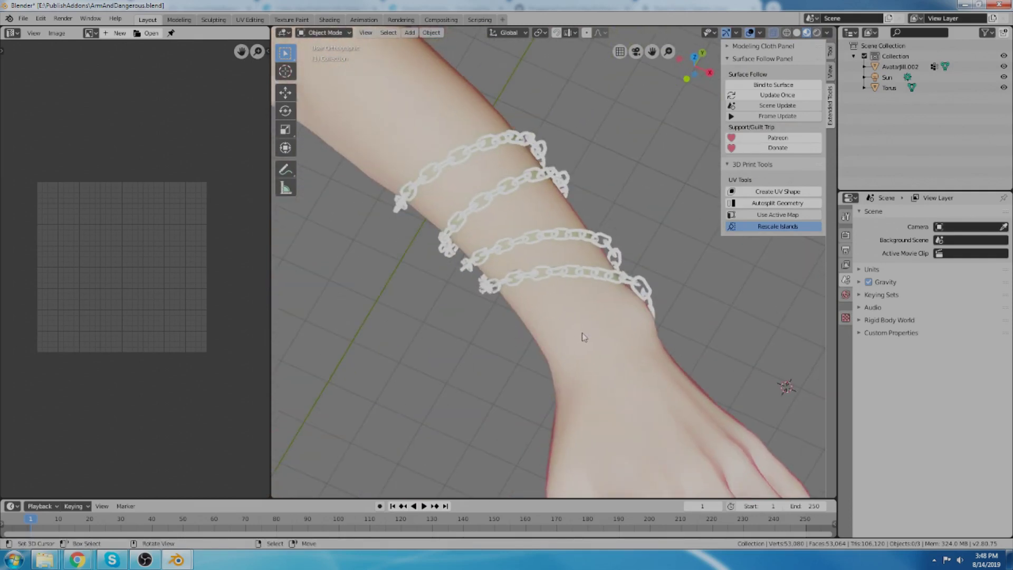
scroll(583, 335, "down", 3)
middle_click_drag(582, 335, 517, 346)
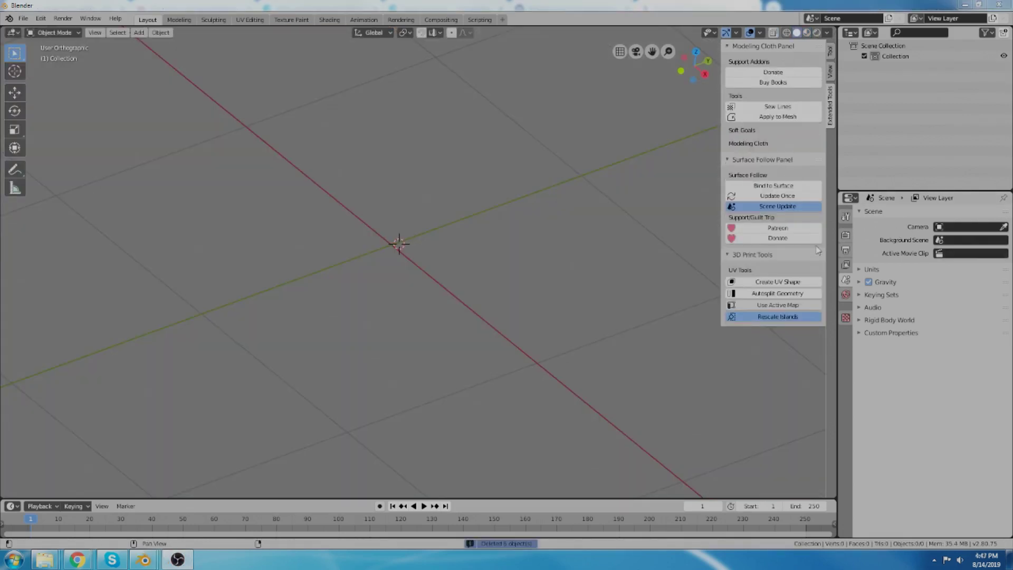
Step: Add a mesh plane at the origin of the empty scene
middle_click_drag(478, 269, 662, 229)
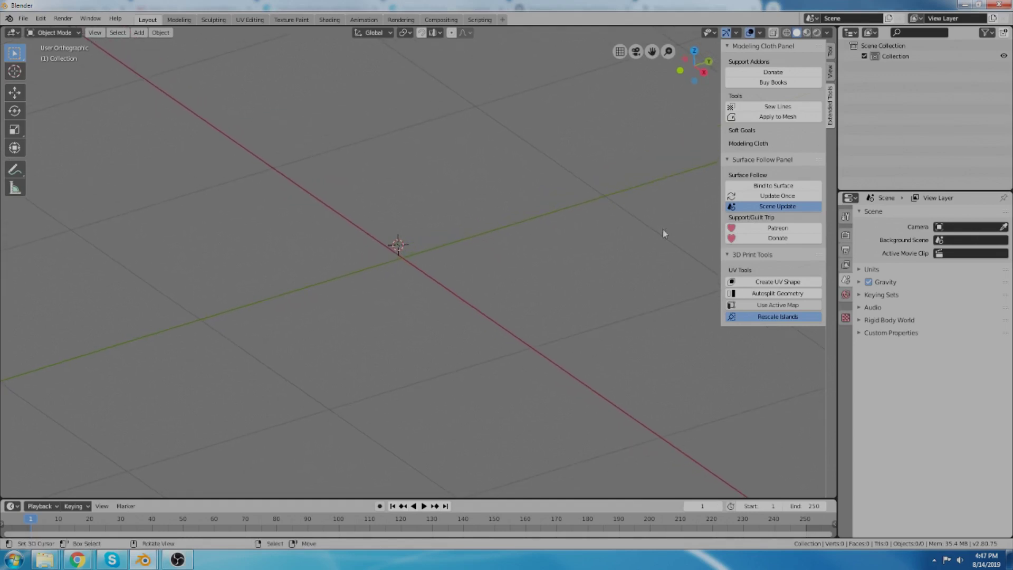
key("shift+a")
mouse_move(425, 299)
left_click(467, 301)
middle_click_drag(469, 304, 521, 330)
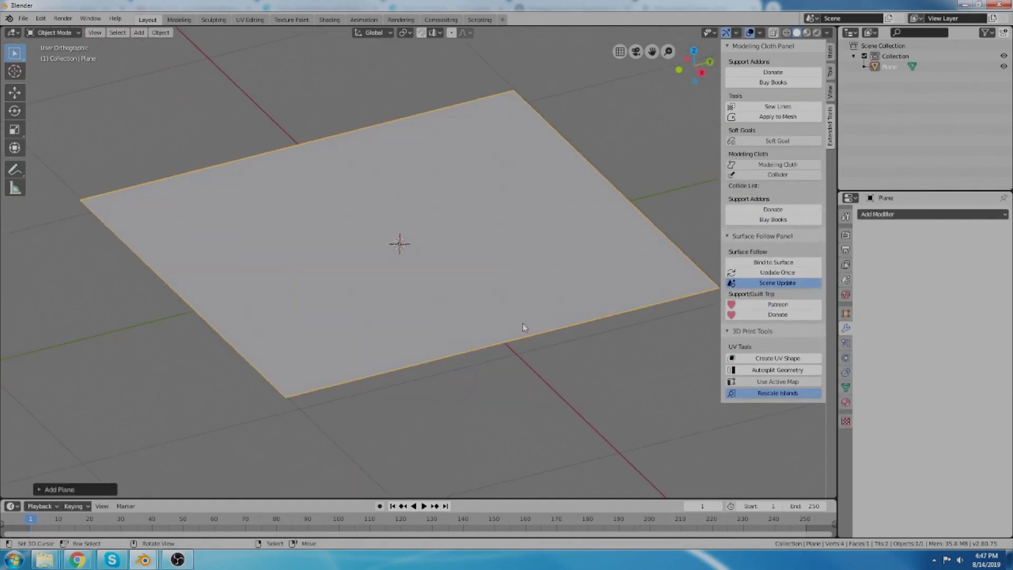
Step: In Edit Mode, subdivide the whole plane into a dense grid of 4,096 faces, and return to Object Mode
key("Tab")
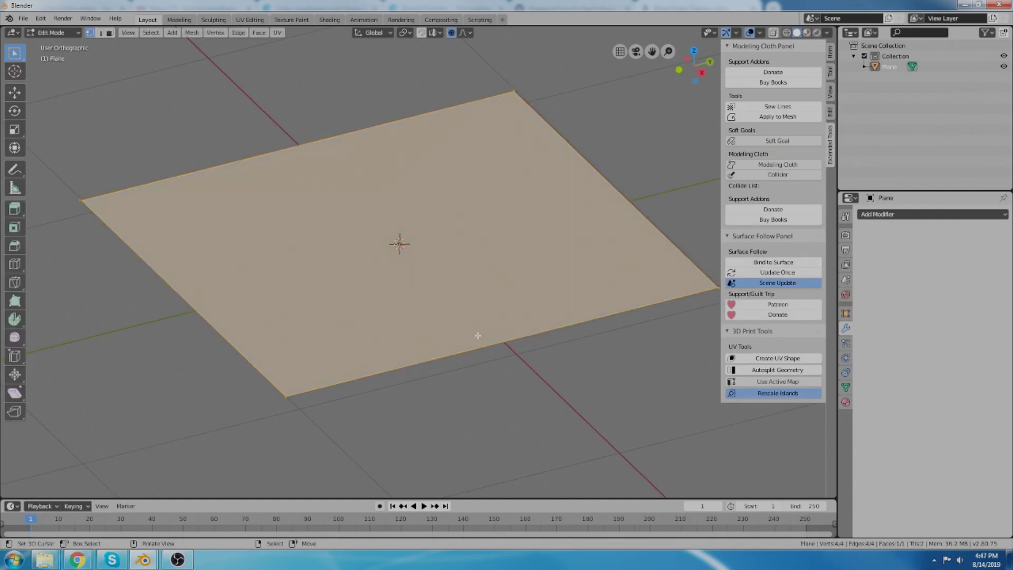
key("ctrl+d")
key("ctrl+d")
key("ctrl+shift+d")
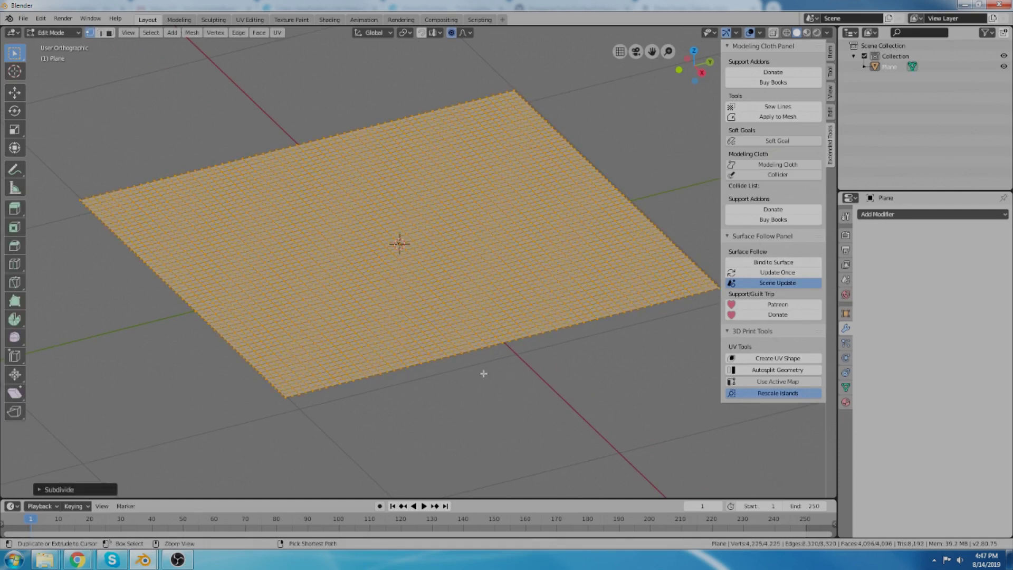
middle_click_drag(484, 373, 441, 315)
key("Tab")
middle_click_drag(444, 258, 441, 265)
scroll(326, 299, "up", 1)
middle_click_drag(326, 299, 330, 302)
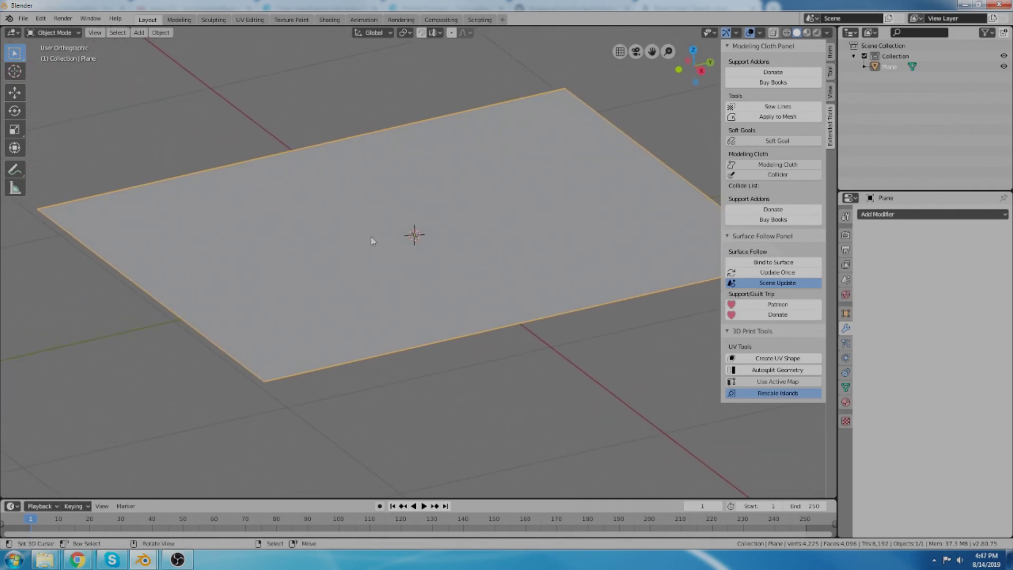
Step: Add an ico sphere, scale it down to a small ball, and adjust its height along Z to sit on the plane
middle_click_drag(372, 241, 354, 270)
key("shift+a")
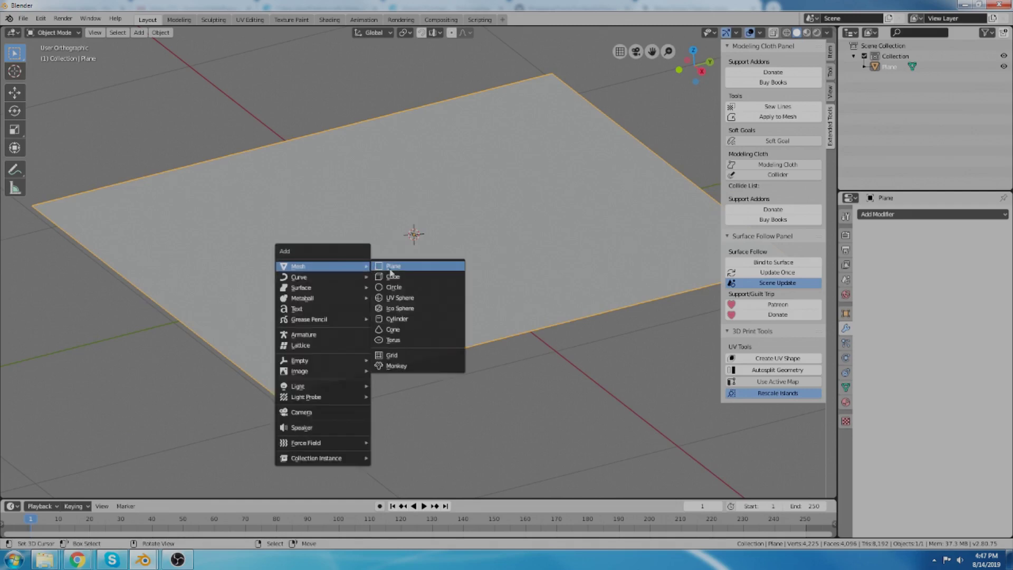
left_click(404, 308)
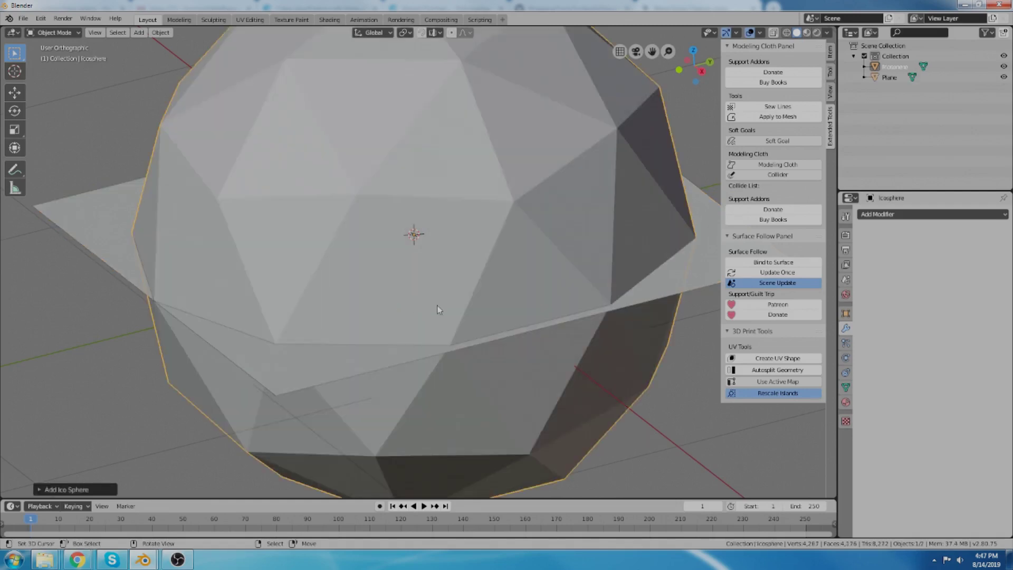
key("s")
left_click(442, 274)
key("g")
key("z")
left_click(441, 271)
scroll(414, 313, "up", 2)
Step: In Edit Mode from the top view, repeatedly duplicate all the spheres to scatter sixteen of them across the plane
key("Tab")
middle_click_drag(464, 289, 447, 294)
key("KP_7")
key("shift+d")
left_click(585, 288)
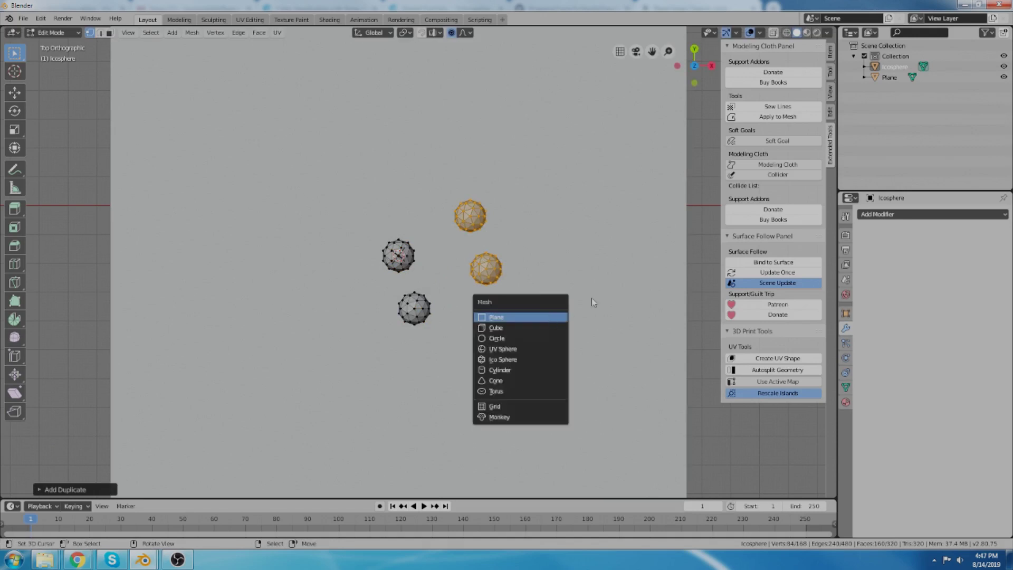
key("a")
key("shift+d")
left_click(524, 269)
key("a")
key("shift+d")
left_click(422, 420)
Step: Return to Object Mode and lower the spheres about 0.02 m along Z toward the plane's surface
key("Tab")
middle_click_drag(422, 420, 350, 174)
key("g")
key("z")
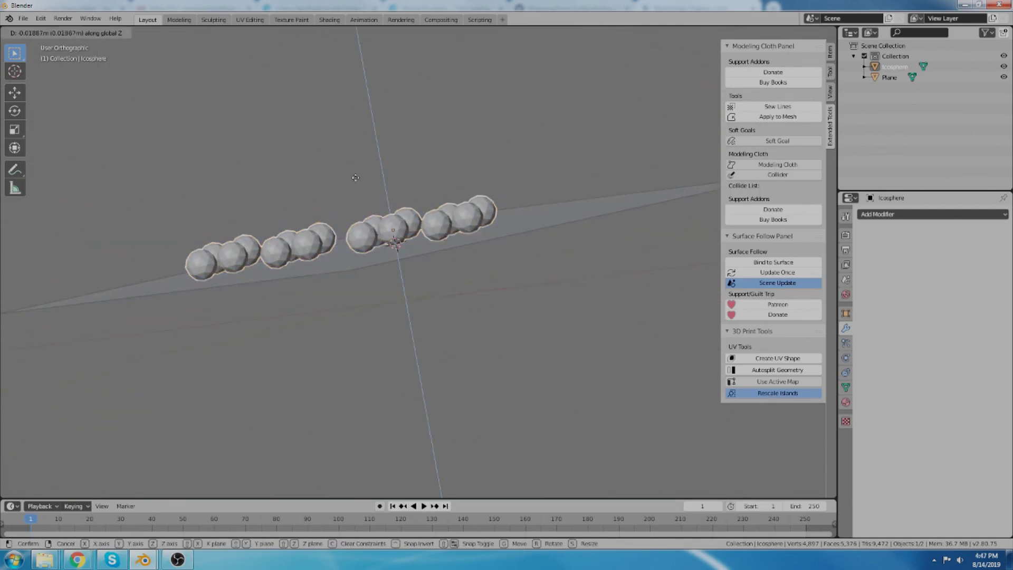
left_click(358, 175)
middle_click_drag(499, 159, 518, 220)
middle_click_drag(456, 234, 399, 284)
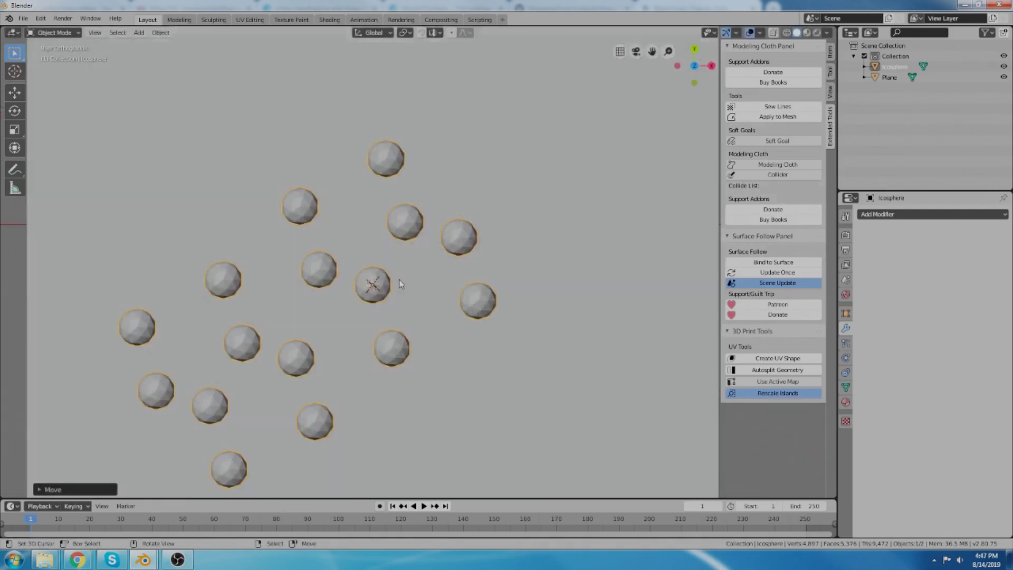
Step: Add a cylinder, rotate it 90 degrees about the X axis, and scale it down to roughly the size of the spheres
key("shift+a")
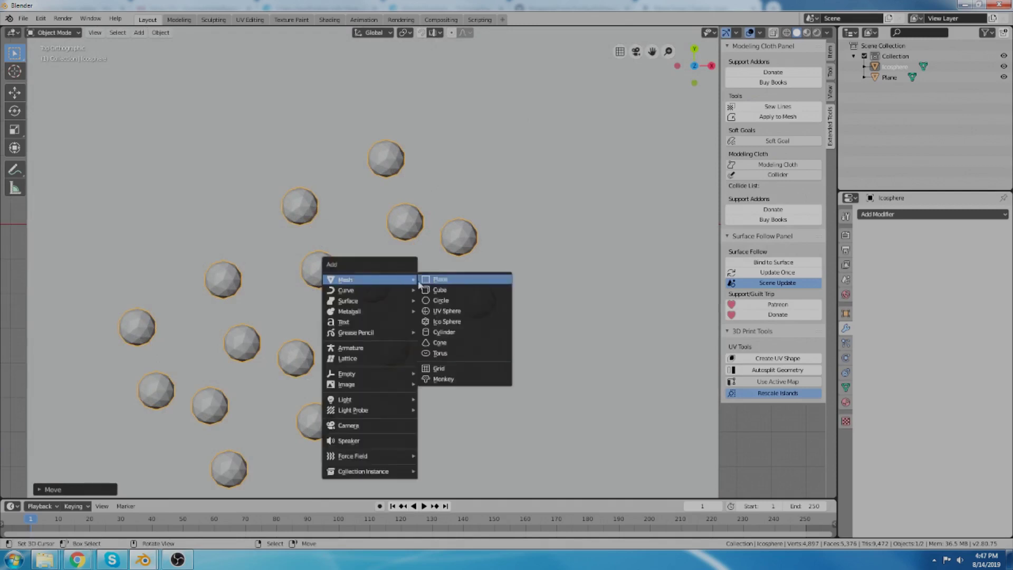
left_click(444, 332)
middle_click_drag(421, 347, 375, 222)
key("r")
key("x")
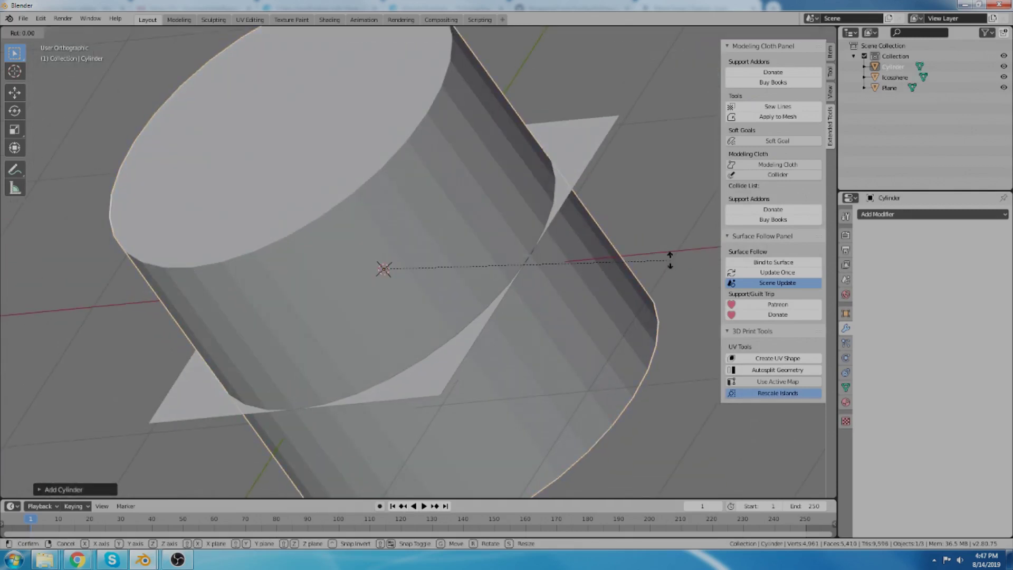
key("9")
key("0")
key("Return")
key("s")
key("Return")
middle_click_drag(559, 300, 437, 369)
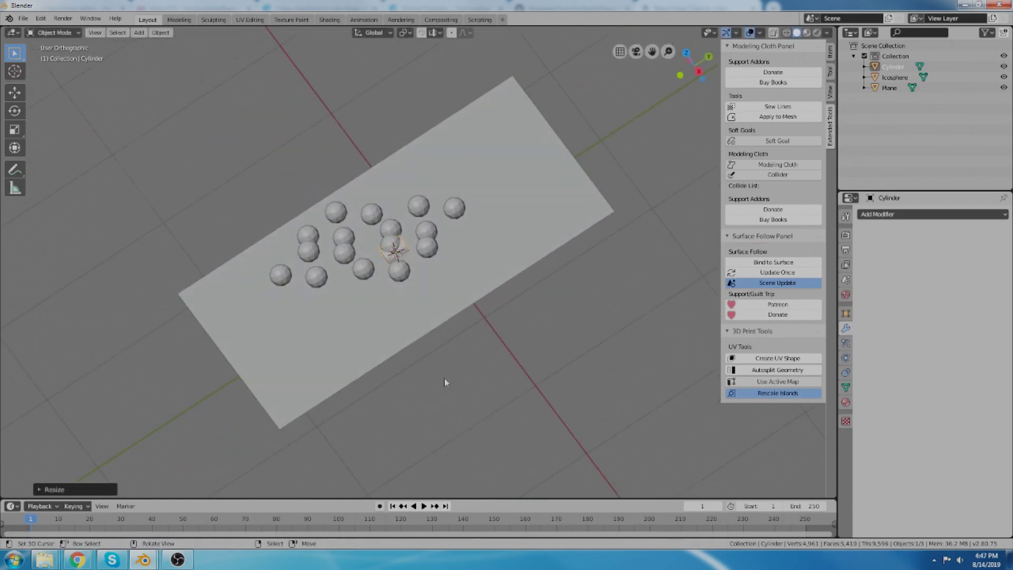
Step: Move the small cylinder along Y to the near edge of the plane
key("g")
key("x")
key("y")
left_click(228, 431)
middle_click_drag(430, 362, 382, 314, "shift")
Step: In Edit Mode, select the cylinder's outer end ring and pull it outward along Y to form a long rod
key("Tab")
key("KP_Decimal")
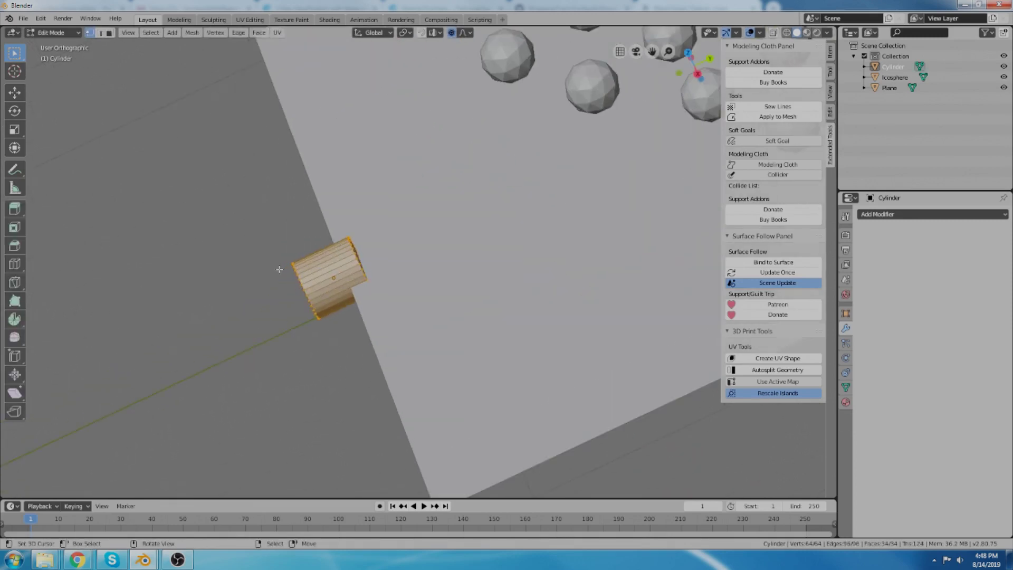
key("alt+a")
key("c")
mouse_move(303, 264)
middle_mouse_down()
mouse_move(327, 248)
mouse_move(299, 270)
middle_mouse_up()
left_click_drag(273, 267, 293, 308)
right_click(292, 308)
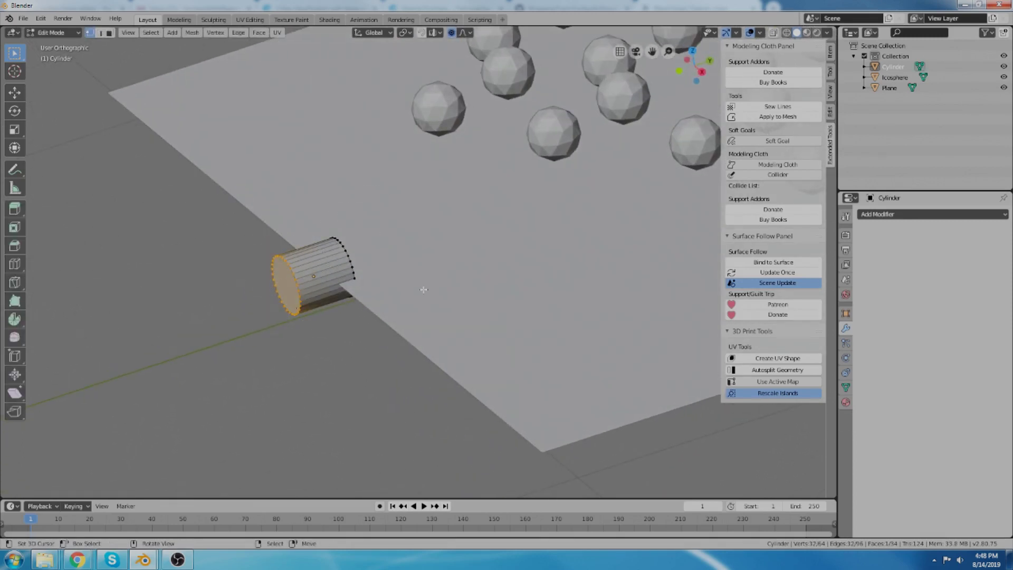
key("g")
key("y")
scroll(361, 319, "up", 20)
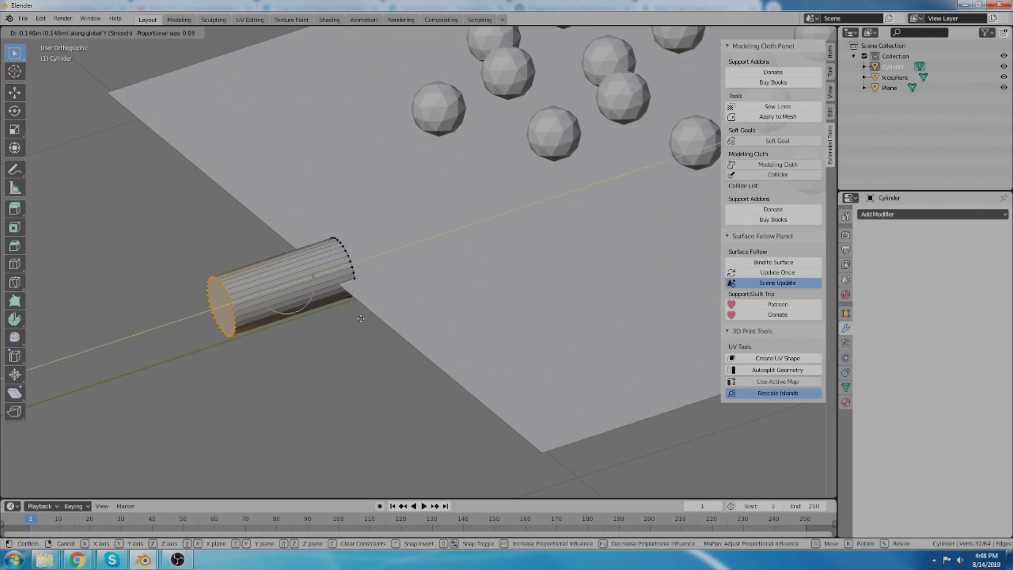
left_click(142, 385)
scroll(259, 328, "down", 6)
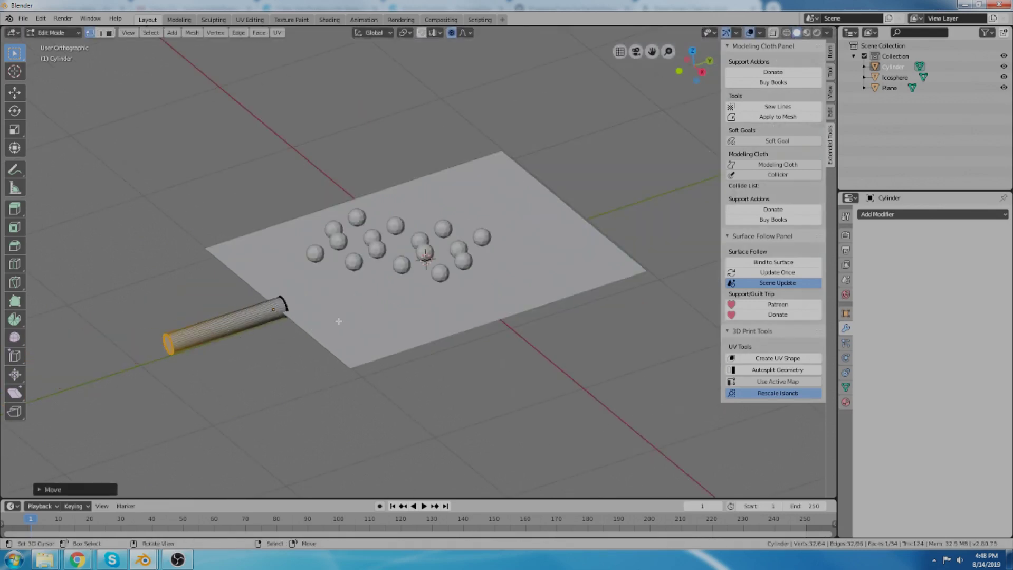
key("g")
key("y")
left_click(260, 367)
Step: Move all of the rod's geometry along Y so its inner end reaches the plane's center among the spheres
key("a")
key("g")
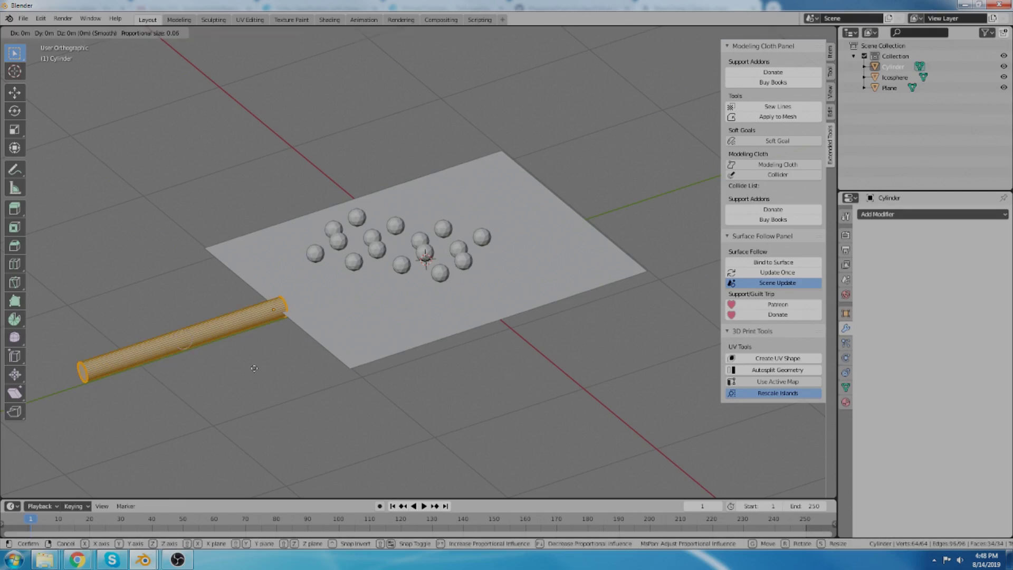
key("y")
left_click(402, 334)
scroll(332, 271, "up", 3)
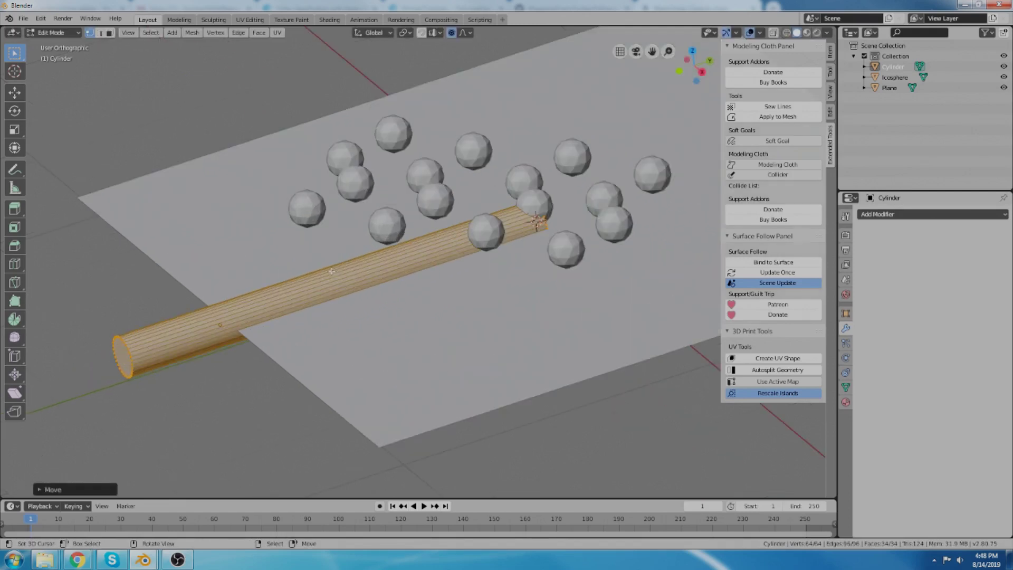
Step: Add about 35 evenly spaced loop cuts along the rod's length and return to Object Mode
key("ctrl+r")
scroll(331, 271, "up", 20)
left_click(331, 272)
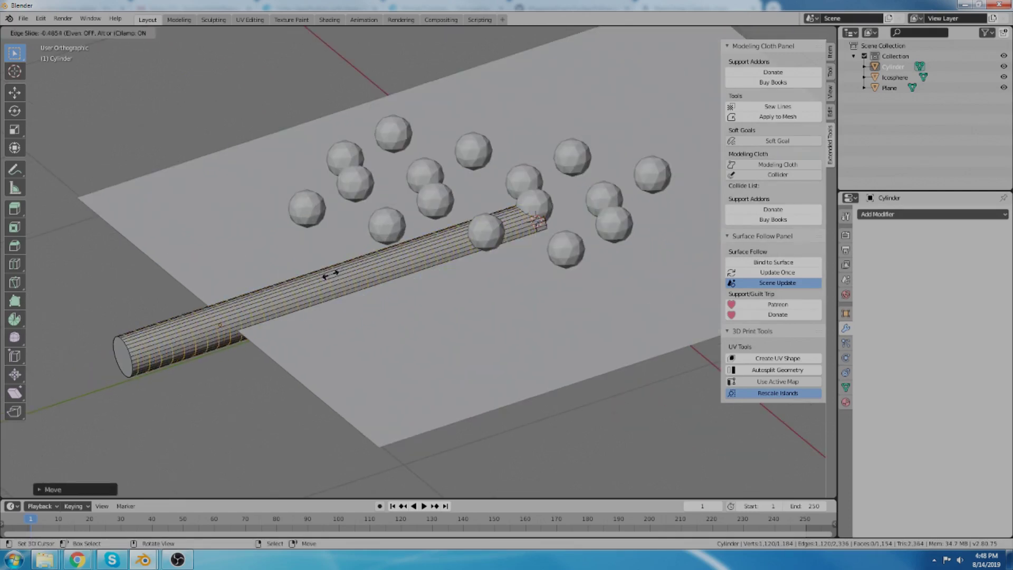
left_click(331, 271)
scroll(332, 271, "down", 6)
key("Tab")
middle_click_drag(393, 351, 315, 296)
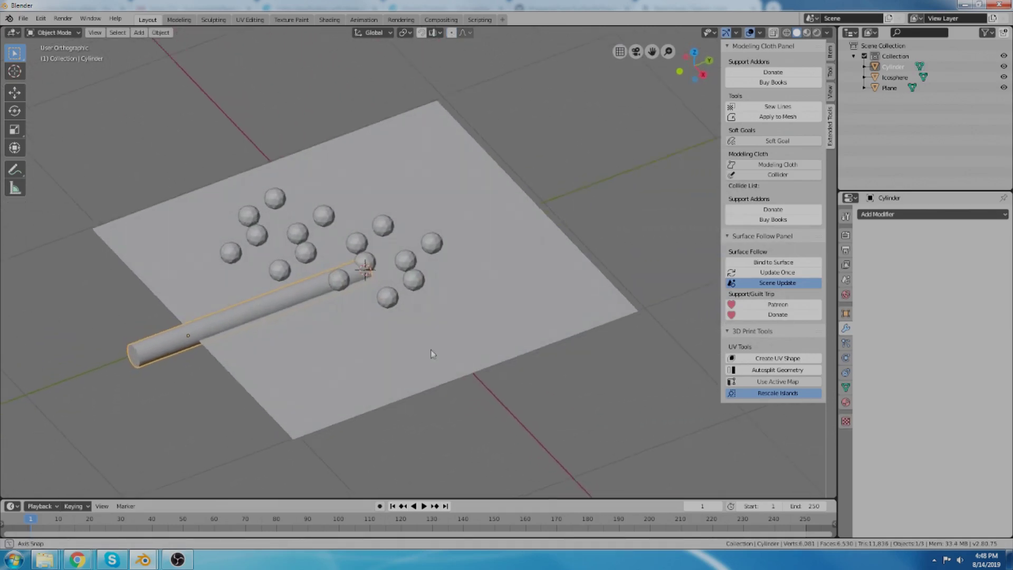
middle_click_drag(437, 352, 264, 387)
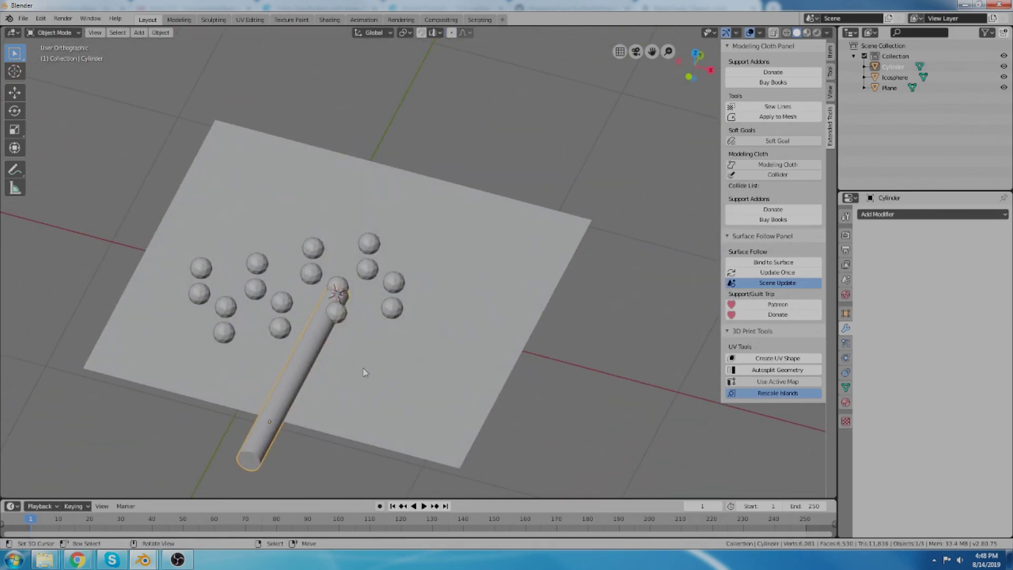
Step: Place the 3D cursor on the empty part of the plane, add a monkey mesh there, and scale it to about 0.05
right_click(479, 340, "shift")
key("shift+a")
mouse_move(421, 357)
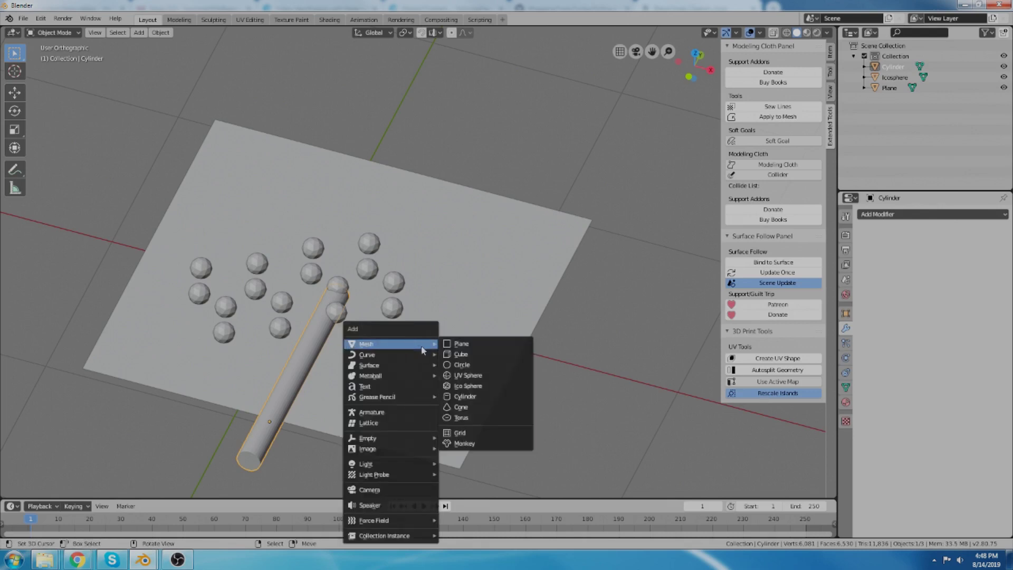
left_click(464, 444)
middle_click_drag(476, 440, 416, 374)
key("s")
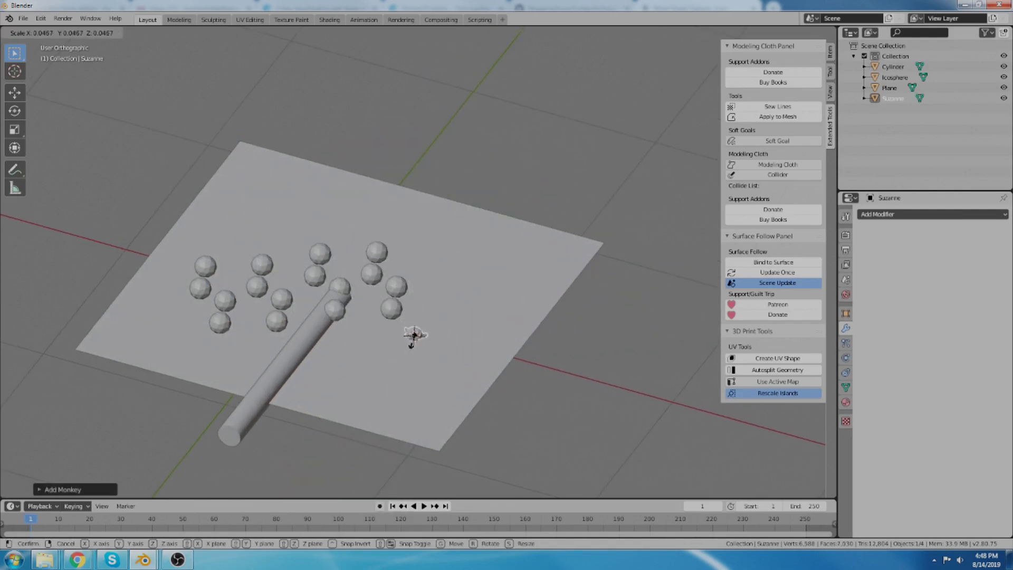
left_click(412, 344)
Step: Move the monkey head beside the spheres and adjust its height along Z to sit on the plane
key("g")
left_click(465, 291)
middle_click_drag(460, 361, 353, 263)
key("g")
key("z")
left_click(366, 300)
middle_click_drag(393, 311, 448, 352)
scroll(316, 312, "up", 2)
Step: Select the rod, spheres and monkey head with the plane as active object, and bind them to the plane's surface with Surface Follow
left_click(265, 321)
left_click(199, 279, "shift")
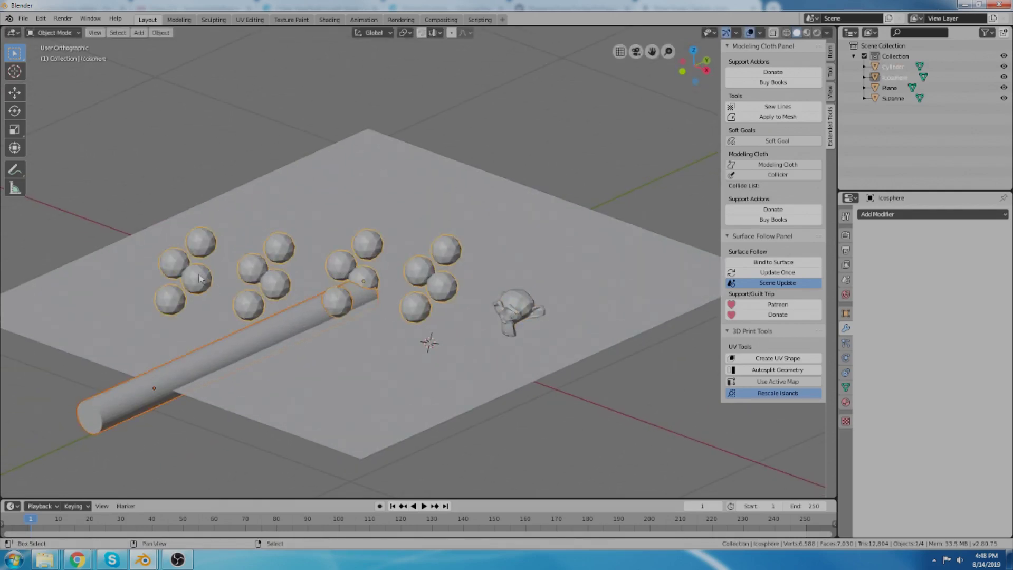
left_click(514, 307, "shift")
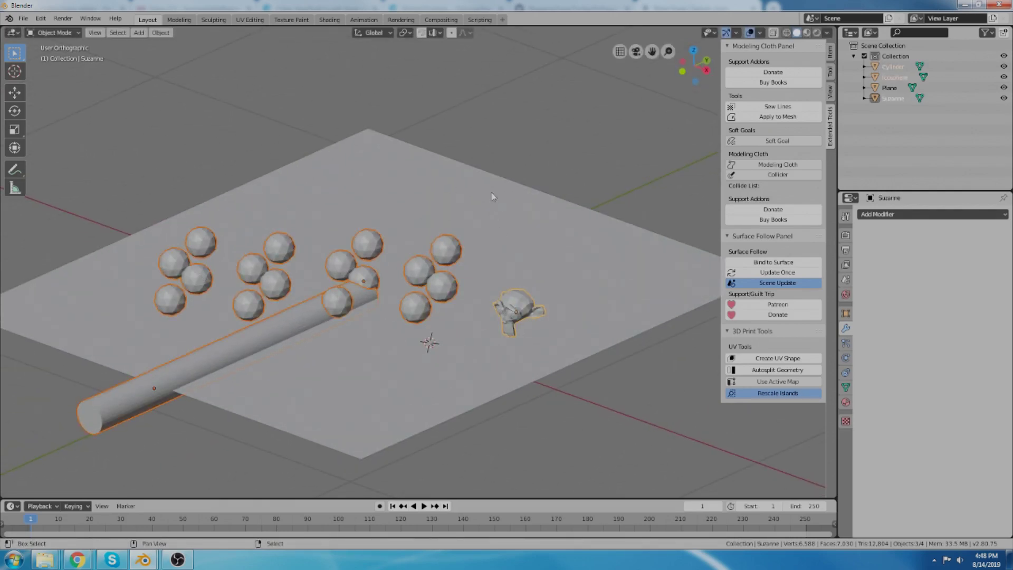
left_click(465, 189, "shift")
scroll(470, 232, "down", 2)
scroll(432, 211, "up", 1)
middle_click_drag(428, 206, 411, 215)
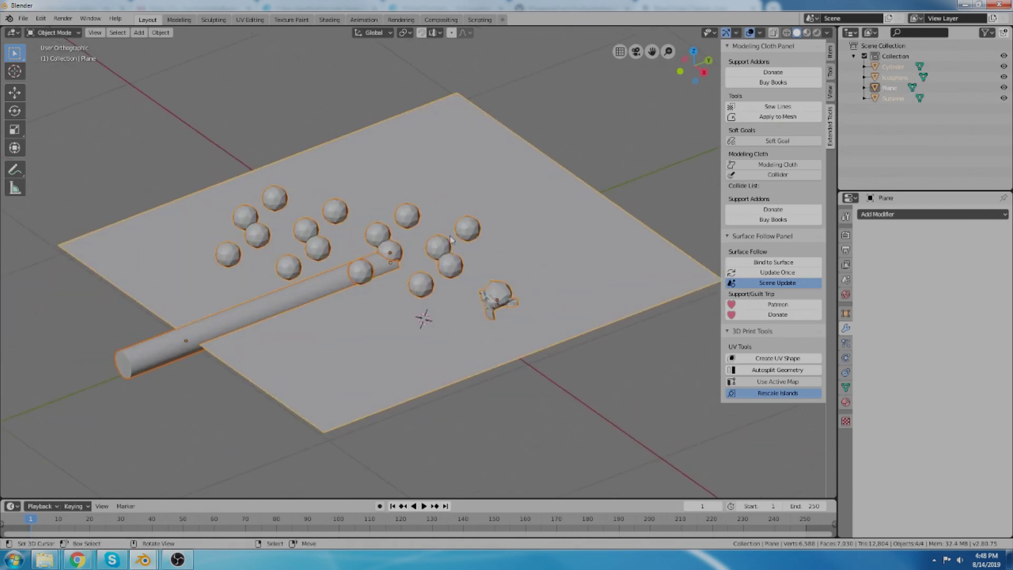
middle_click_drag(451, 242, 490, 247)
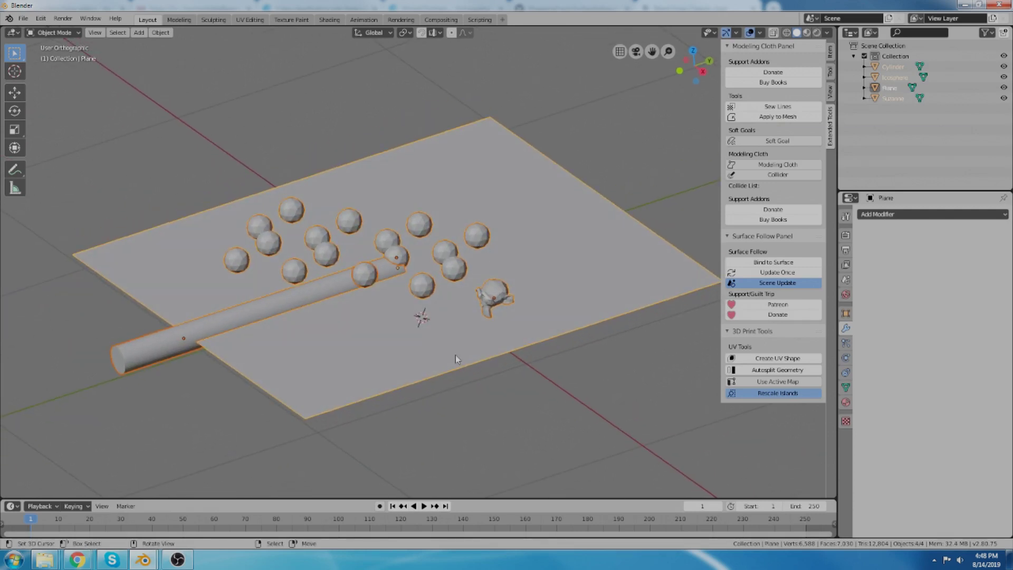
middle_click_drag(455, 350, 448, 312)
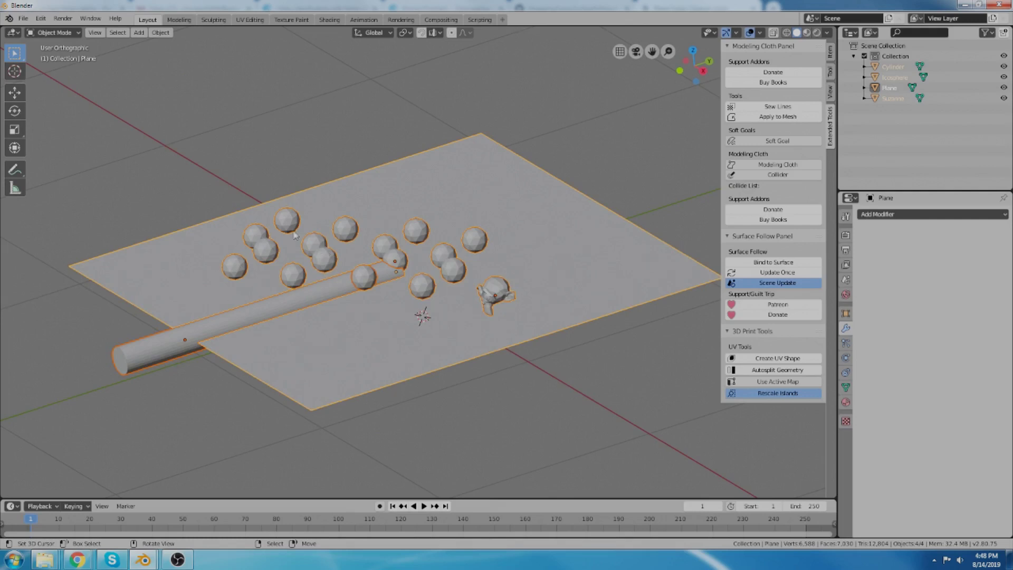
middle_click_drag(333, 281, 459, 194)
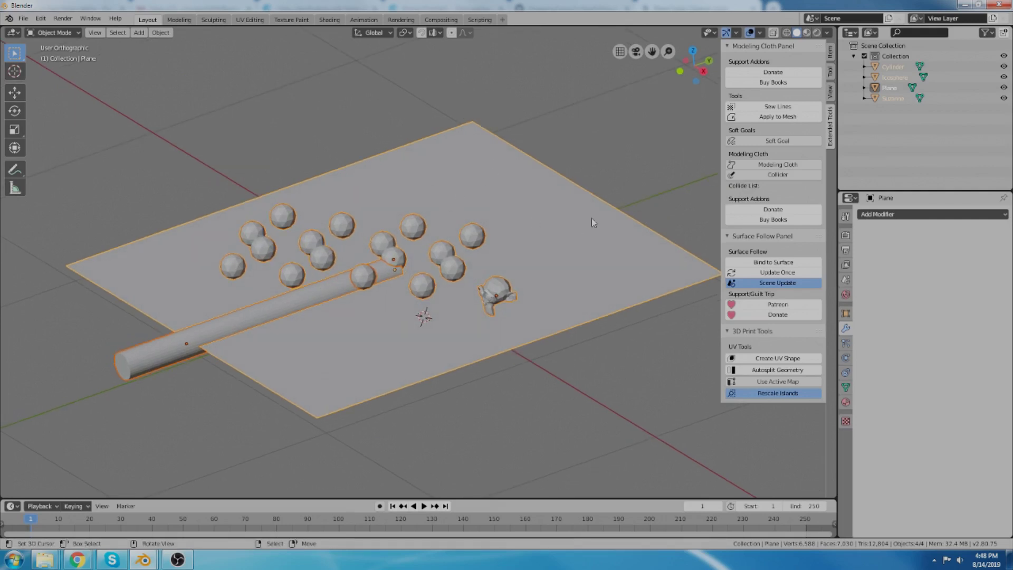
left_click(779, 262)
middle_click_drag(557, 248, 559, 245)
Step: In Edit Mode, raise a central vertex of the plane along Z with proportional editing to form a hill, and return to Object Mode
right_click(522, 198)
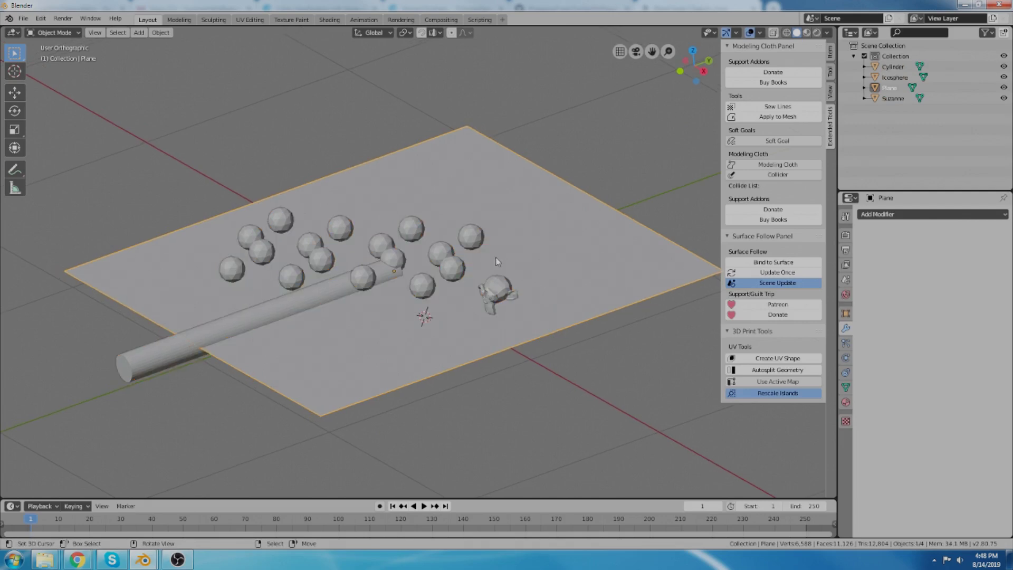
key("Tab")
left_click(410, 263)
key("g")
key("z")
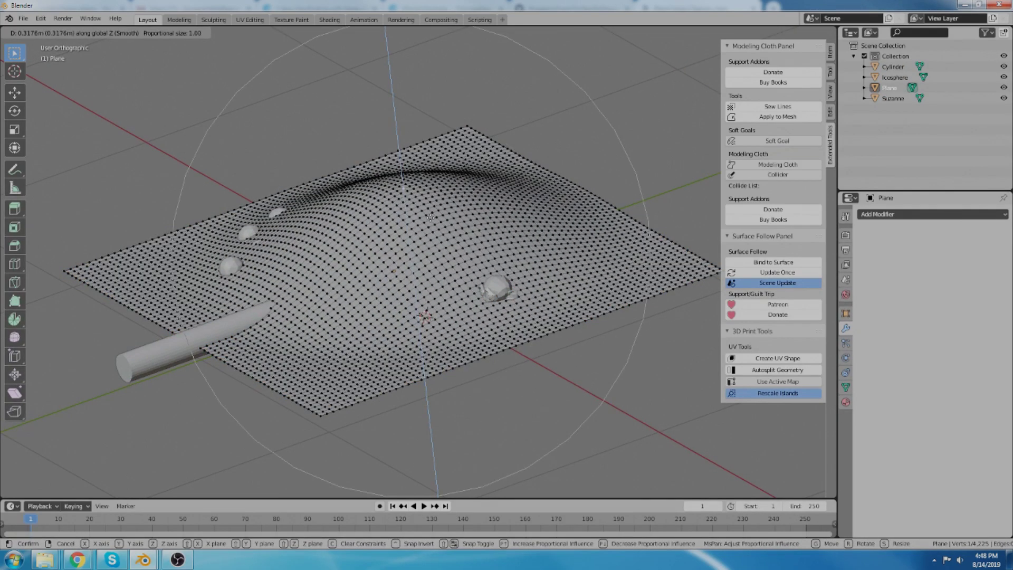
left_click(436, 196)
key("Tab")
scroll(444, 278, "up", 1)
middle_click_drag(443, 280, 433, 251)
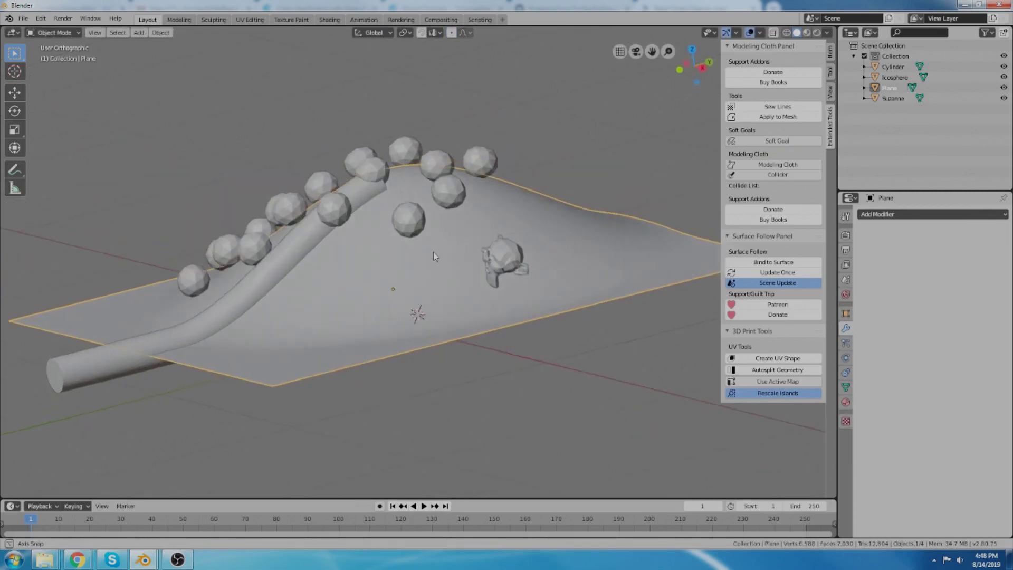
middle_click_drag(406, 179, 418, 194)
Step: Turn off Surface Follow's Scene Update, lower the plane's middle into a hollow with proportional editing, and return to Object Mode
left_click(774, 281)
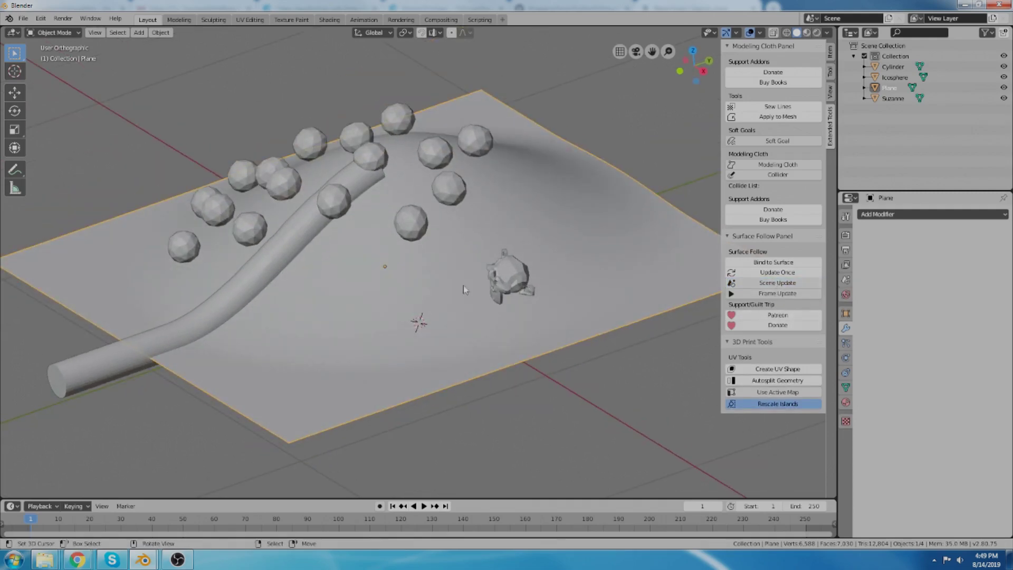
key("Tab")
key("g")
key("z")
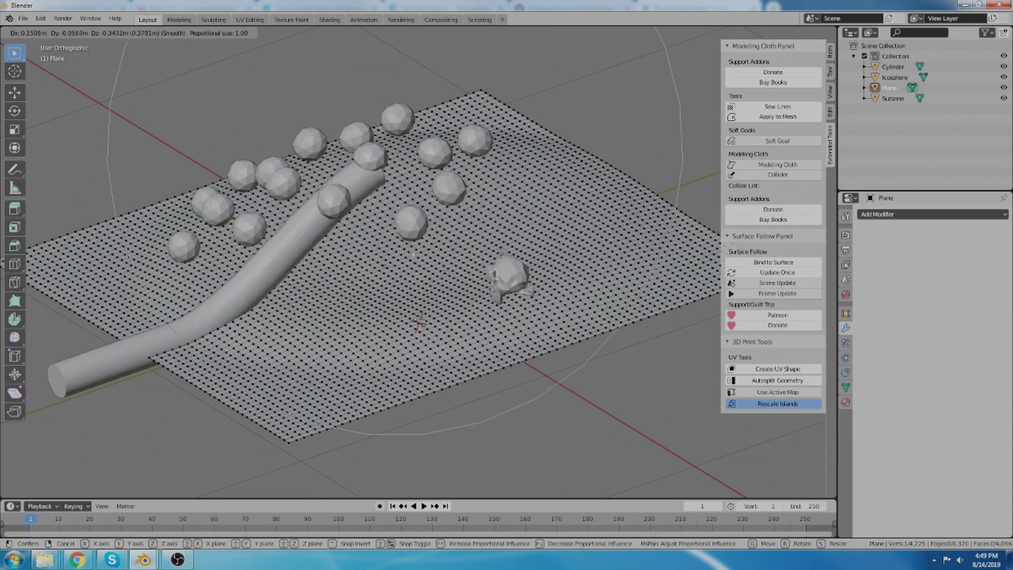
left_click(433, 318)
key("Tab")
middle_click_drag(428, 290, 448, 256)
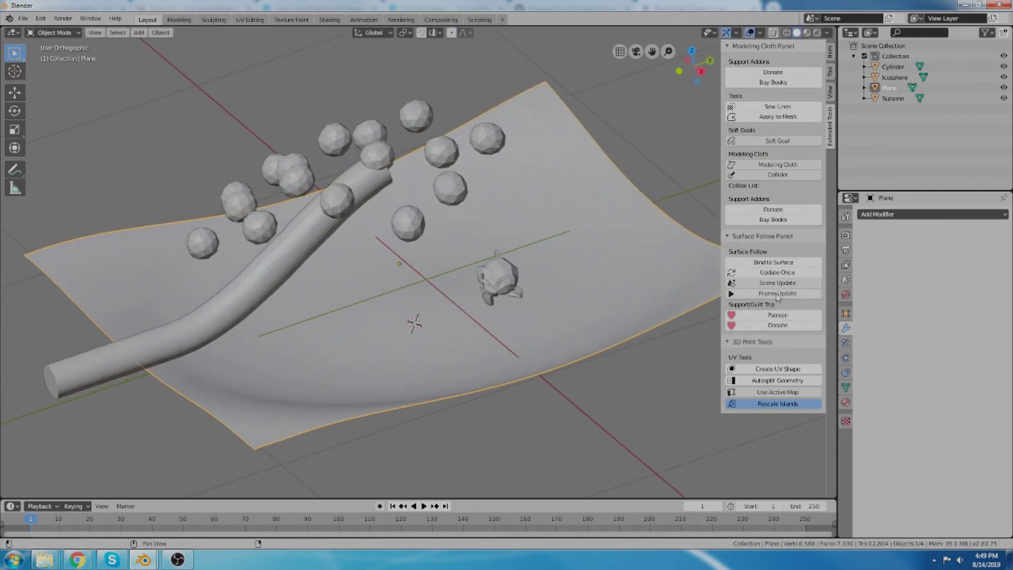
Step: Update the bound objects once so they follow the plane's current shape
left_click(777, 273)
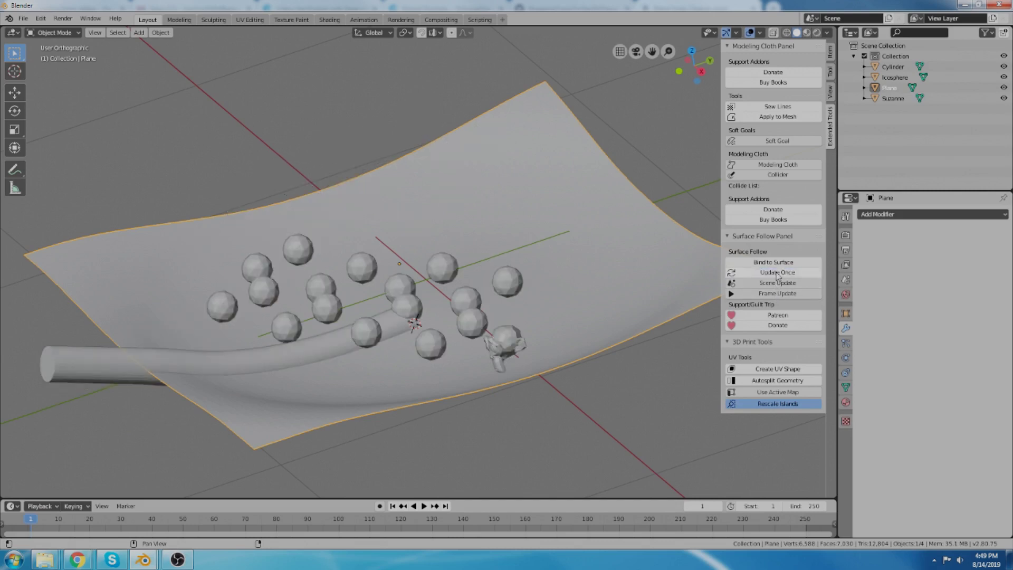
middle_click_drag(540, 267, 482, 304)
middle_click_drag(488, 340, 464, 291)
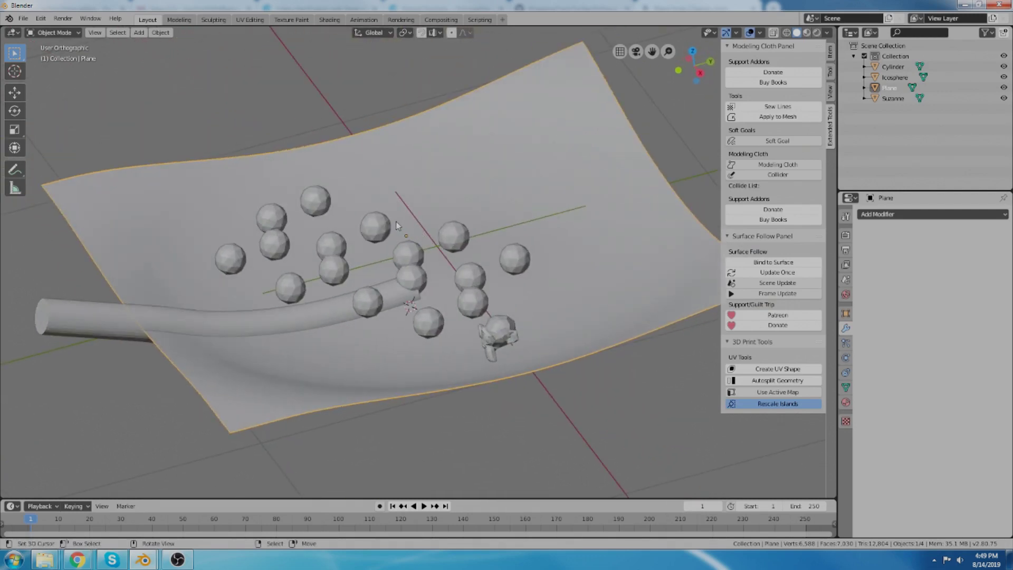
scroll(396, 221, "down", 2)
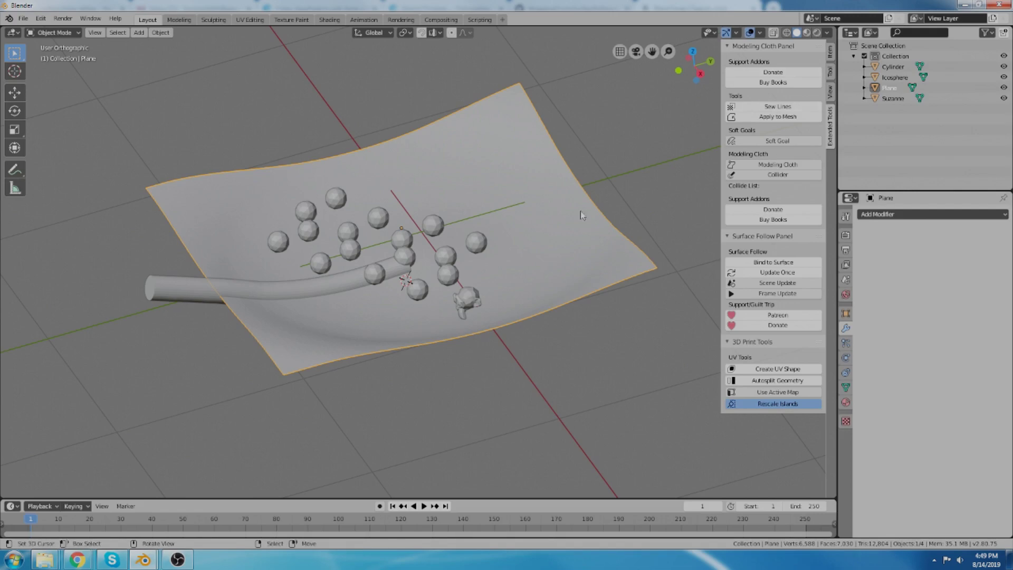
key("Tab")
key("Tab")
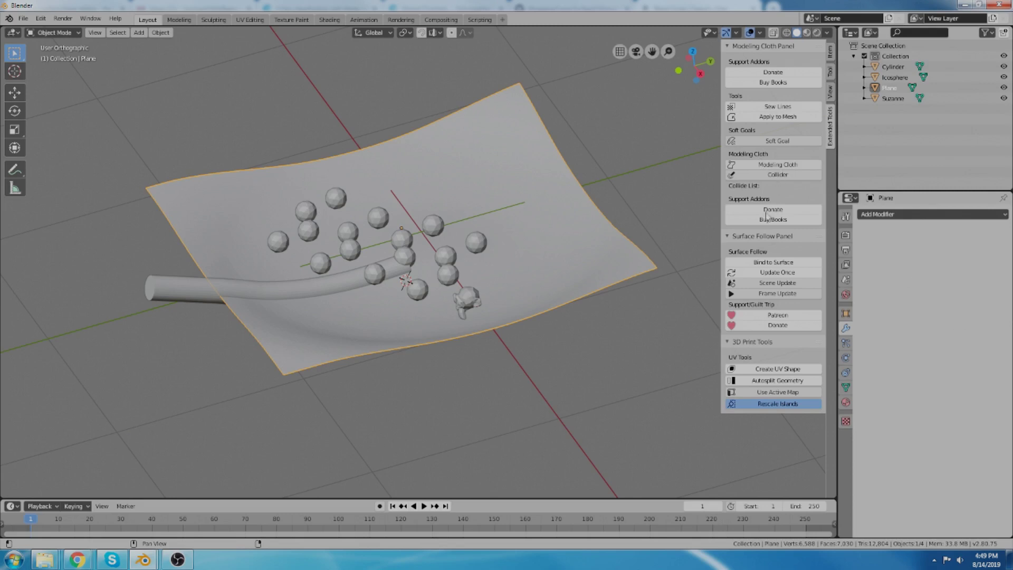
Step: Enable Modeling Cloth on the plane and assign the vertices along its far edge to the modeling_cloth_pin vertex group
left_click(768, 165)
middle_click_drag(543, 308, 546, 309)
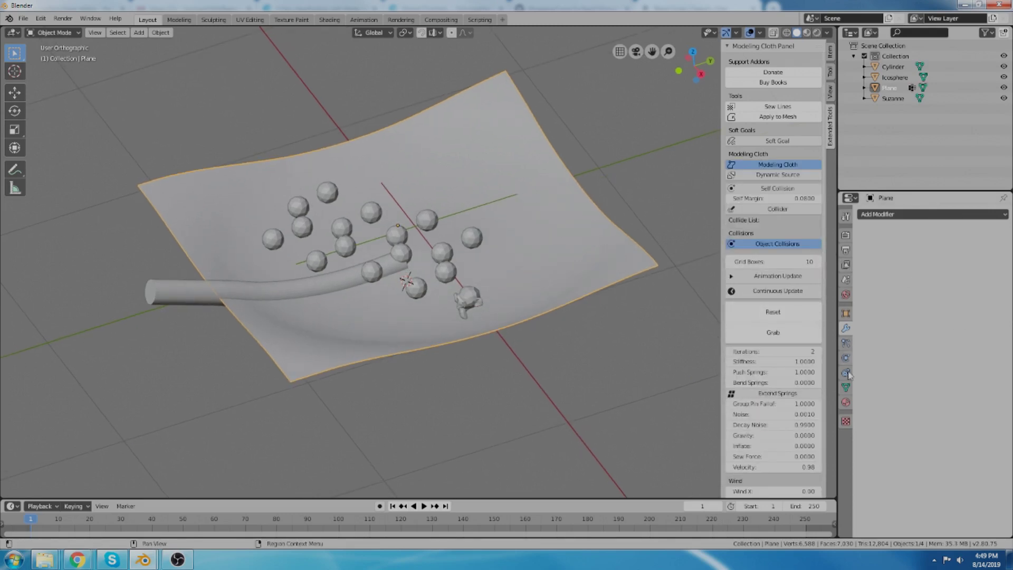
left_click(845, 388)
key("Tab")
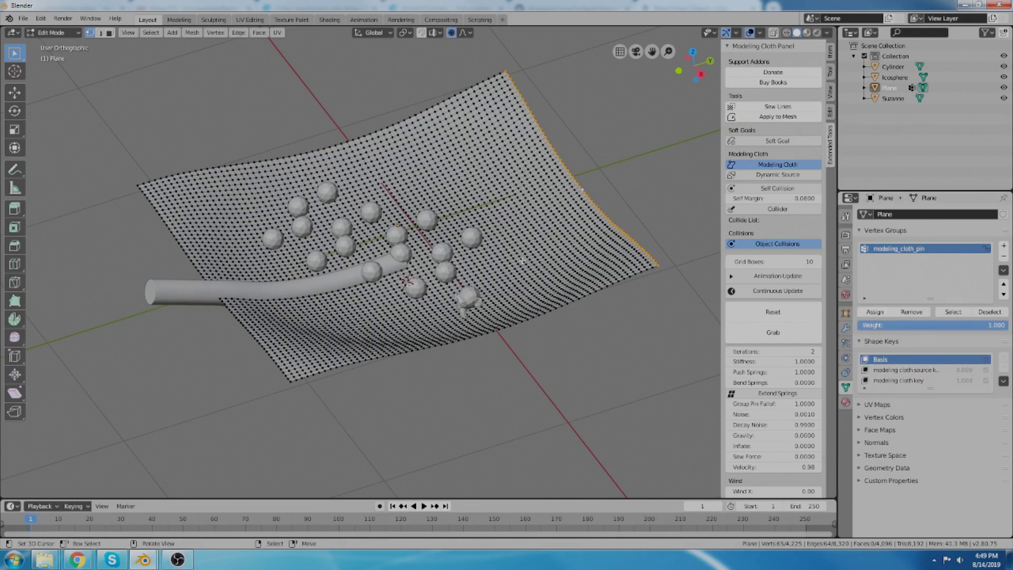
key("Tab")
scroll(511, 230, "down", 3)
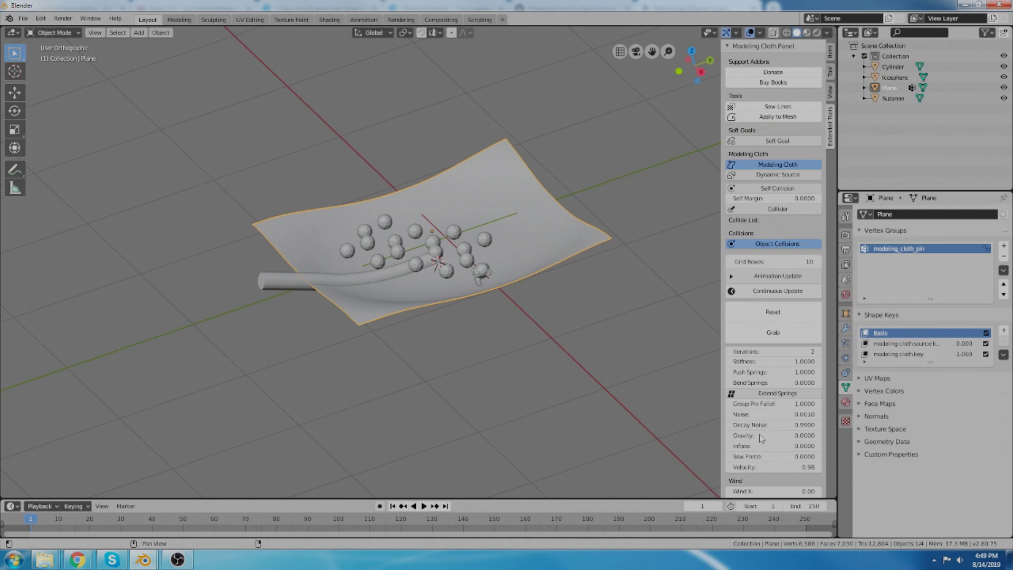
Step: Turn on Continuous Update for the cloth and set its gravity to -0.12
middle_click_drag(544, 299, 550, 304)
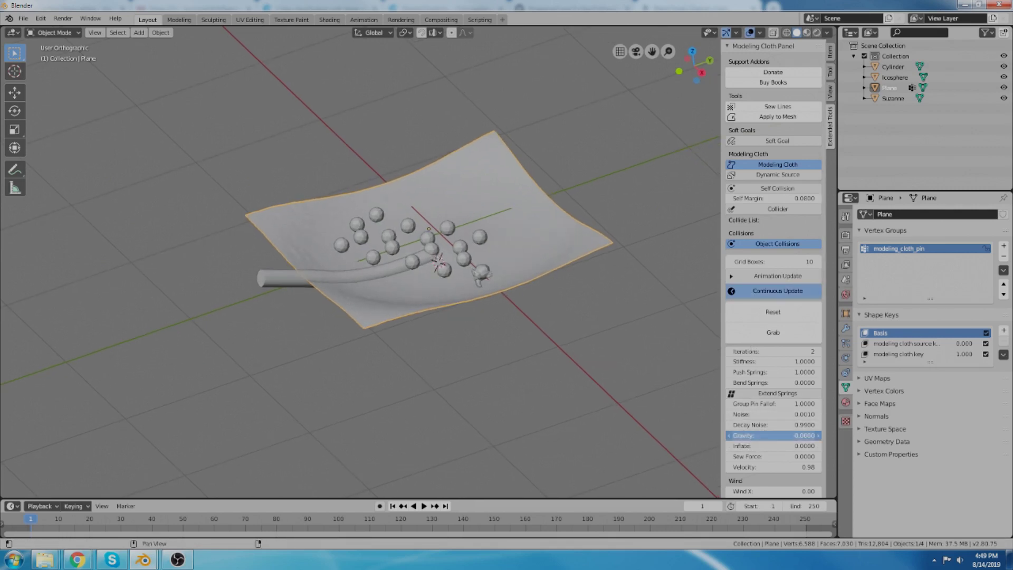
left_click_drag(773, 436, 768, 435)
middle_click_drag(515, 292, 520, 280)
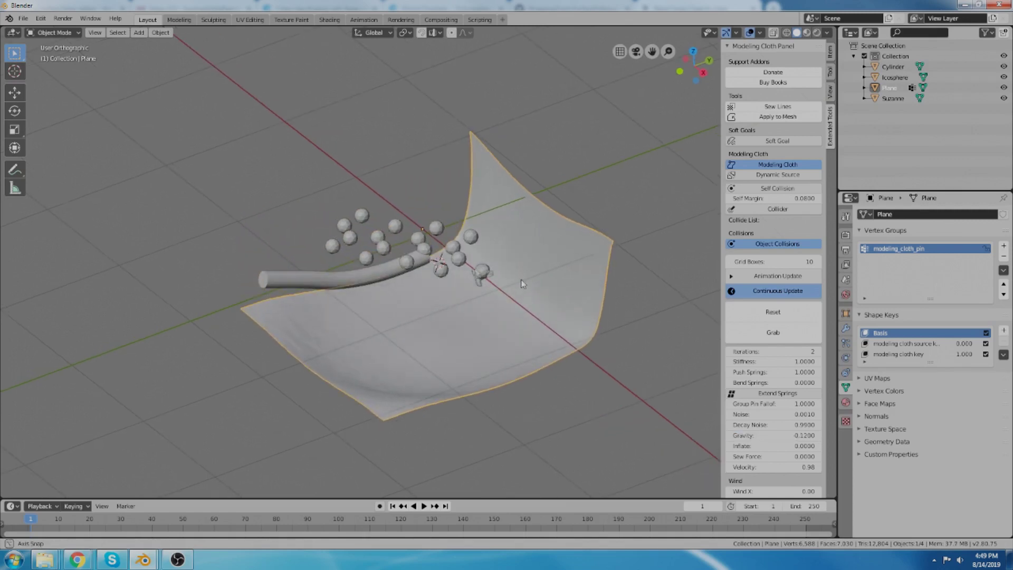
Step: Set the cloth's Iterations to 3 and reset the cloth to its starting shape
left_click(817, 352)
middle_click_drag(608, 346, 663, 235)
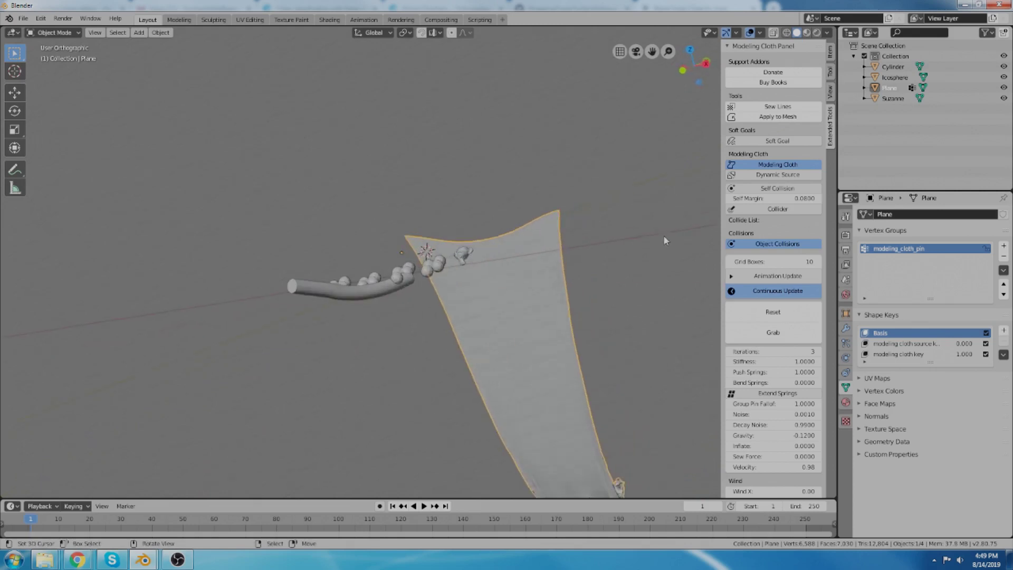
left_click(764, 316)
middle_click_drag(554, 262, 444, 273)
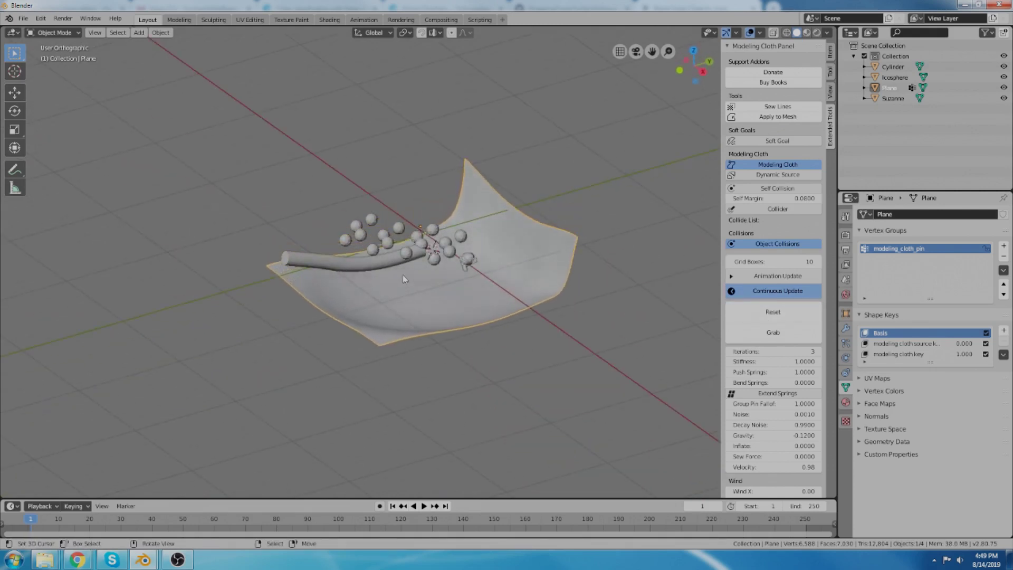
Step: Stop and reset the cloth simulation, and turn on Surface Follow's Scene Update for the bound objects
left_click(774, 292)
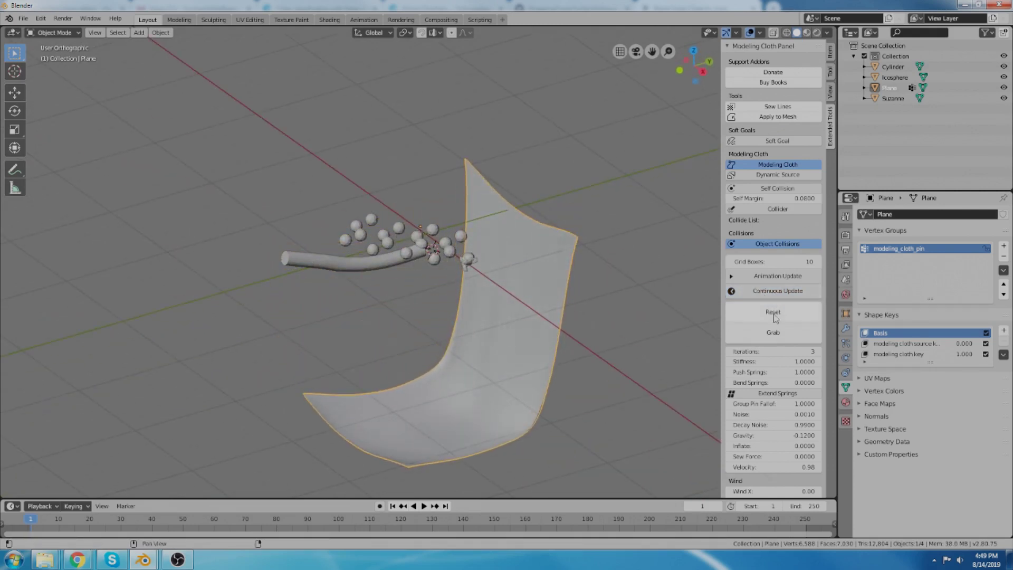
left_click(773, 316)
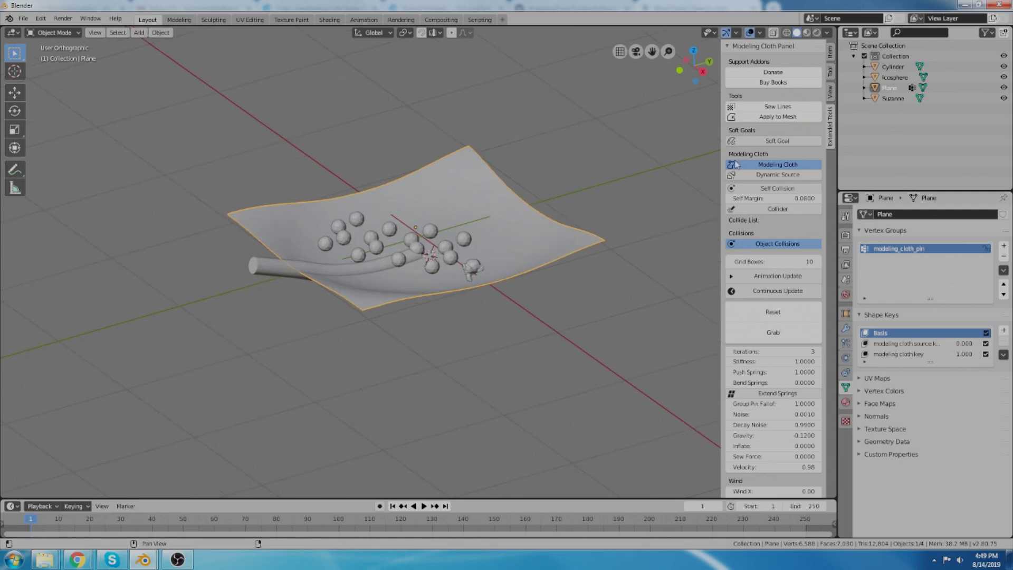
scroll(766, 379, "down", 12)
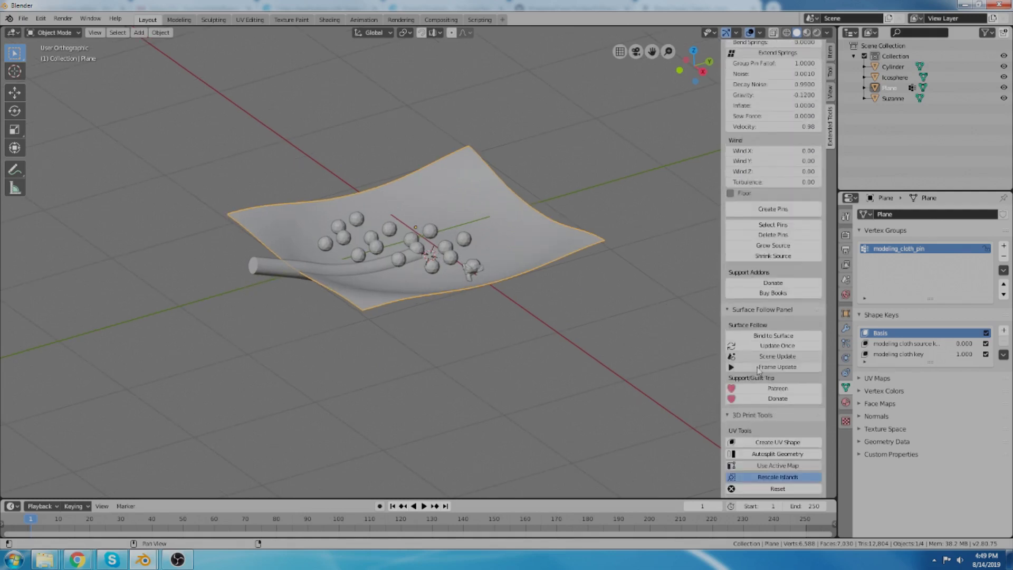
left_click(767, 357)
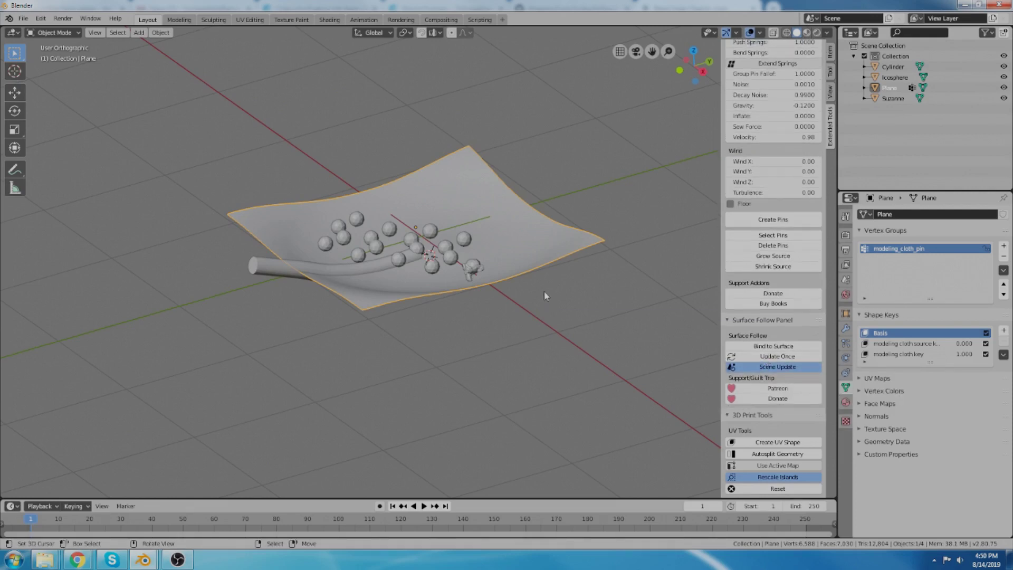
Step: Restart the cloth's Continuous Update with the plane and its bound objects in close view
scroll(716, 267, "up", 5)
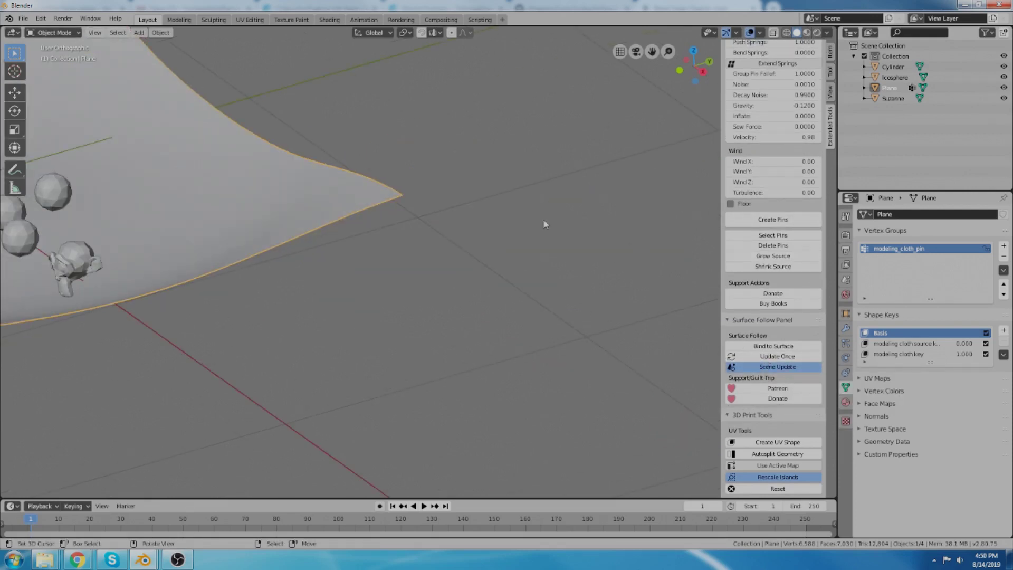
scroll(396, 232, "down", 6)
middle_click_drag(209, 206, 239, 228)
scroll(239, 228, "up", 3)
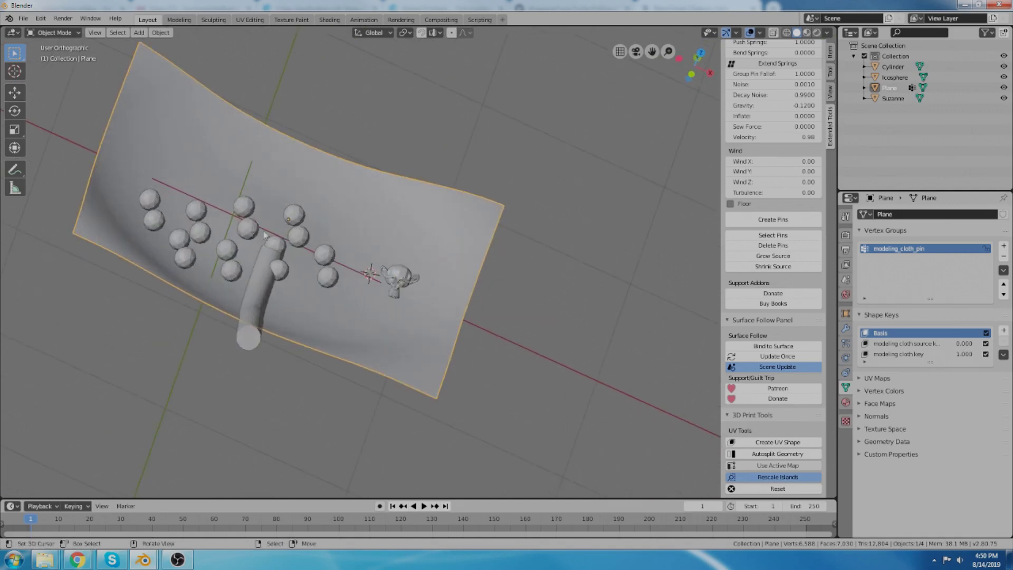
scroll(772, 231, "up", 14)
scroll(359, 327, "down", 4)
middle_click_drag(359, 327, 315, 261)
scroll(315, 261, "up", 3)
middle_click_drag(327, 222, 397, 247, "shift")
scroll(397, 248, "up", 2)
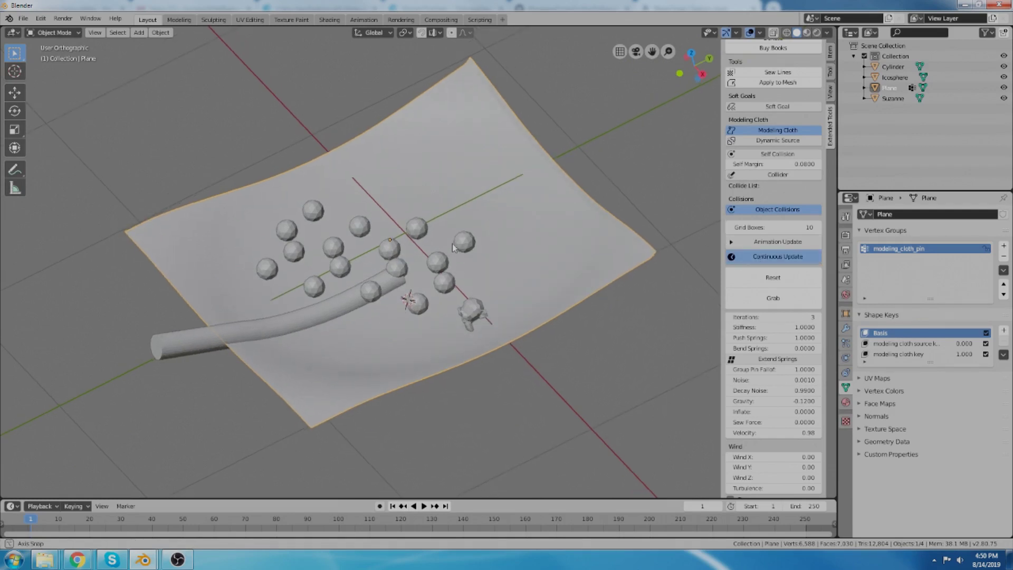
Step: Let the cloth hang from its pinned edge with the bound objects following, and stop Continuous Update
scroll(501, 343, "down", 3)
middle_click_drag(508, 364, 481, 273)
scroll(474, 227, "down", 1)
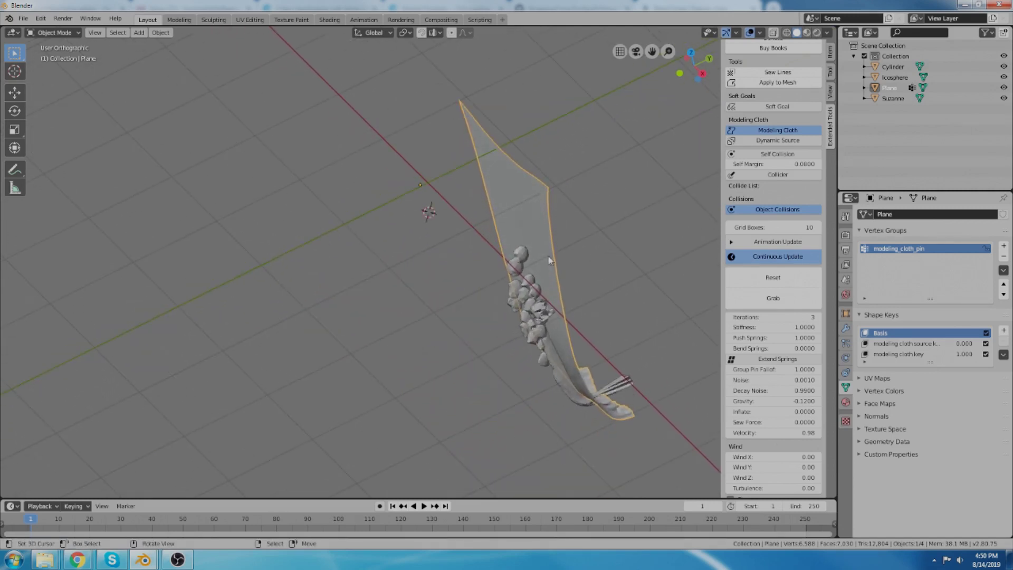
middle_click_drag(549, 257, 608, 213)
scroll(503, 384, "up", 2)
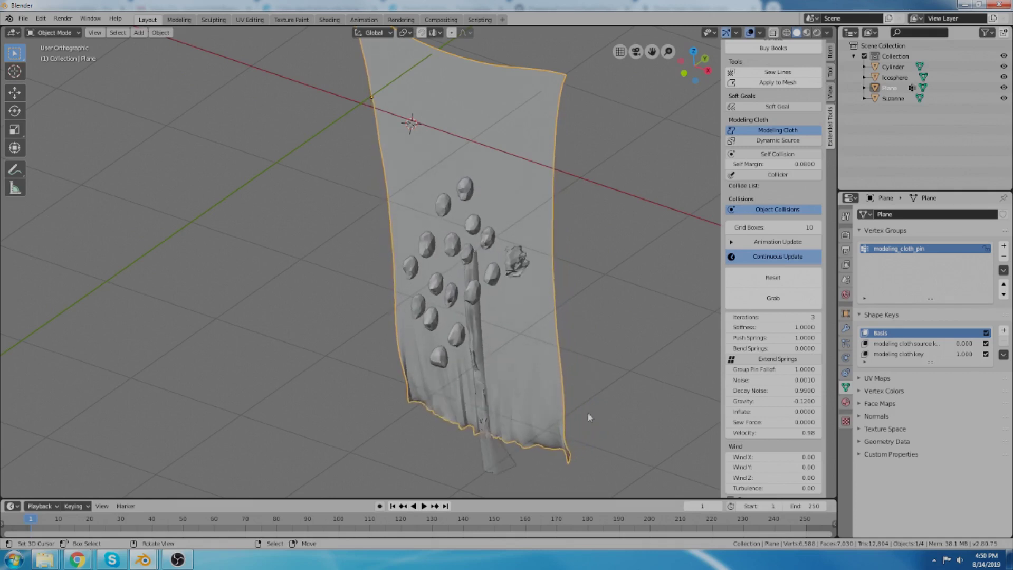
left_click(780, 257)
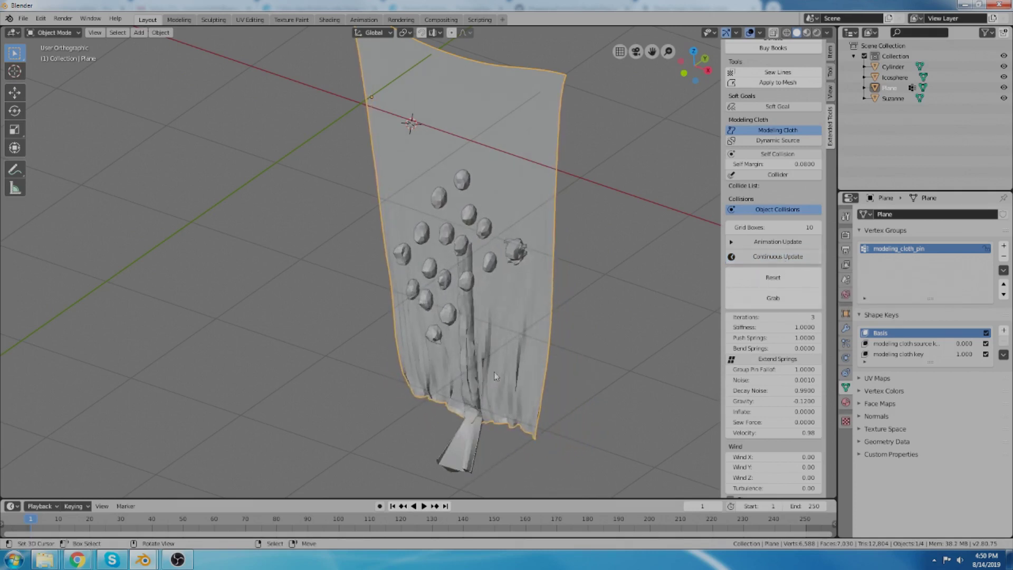
Step: Add a Smooth Corrective modifier to the distorted cylinder hanging on the cloth
scroll(465, 469, "up", 4)
left_click(465, 468)
left_click(846, 328)
left_click(890, 214)
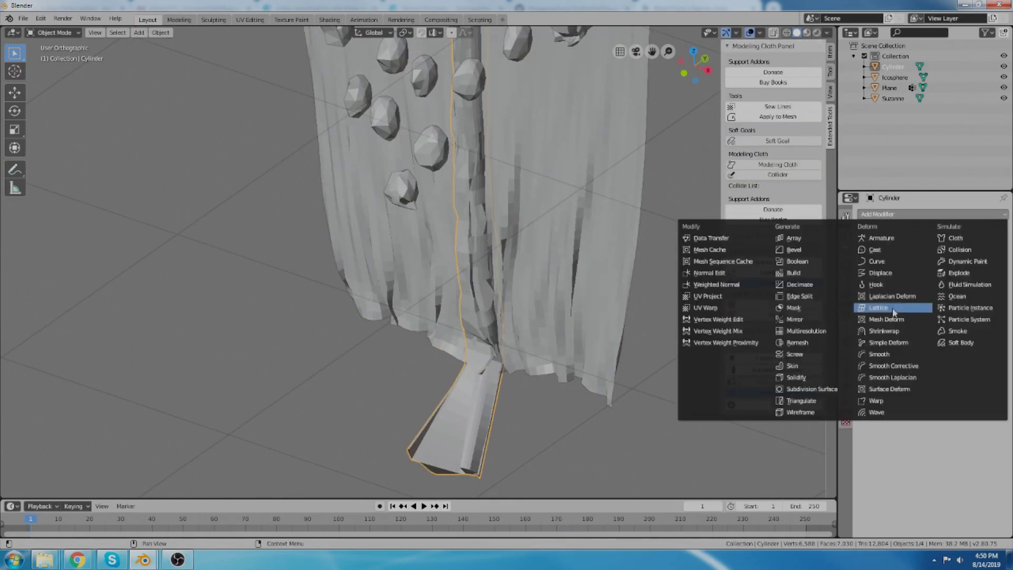
left_click(913, 369)
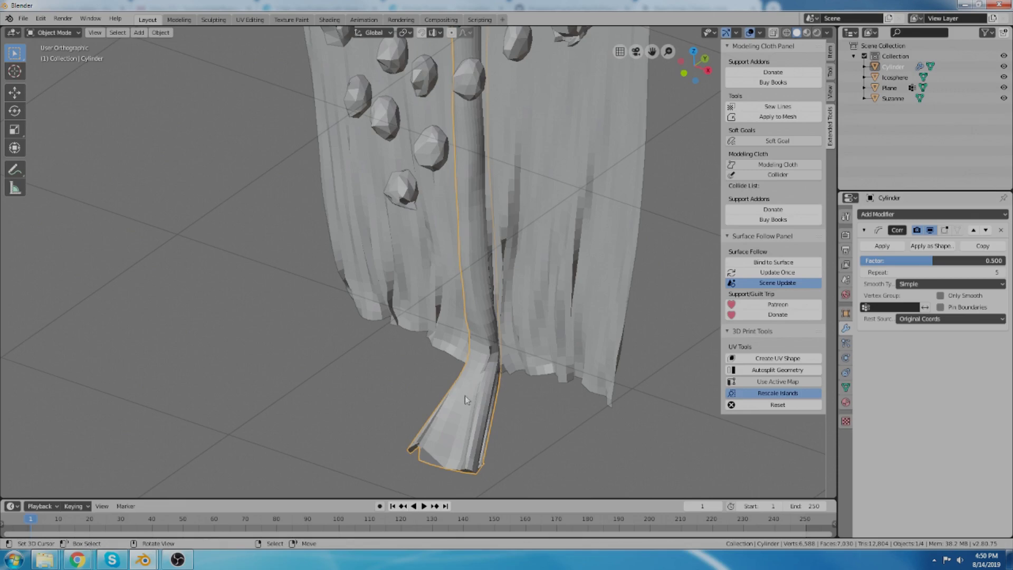
Step: Add a Smooth Corrective modifier to the bound icospheres
scroll(464, 395, "up", 6)
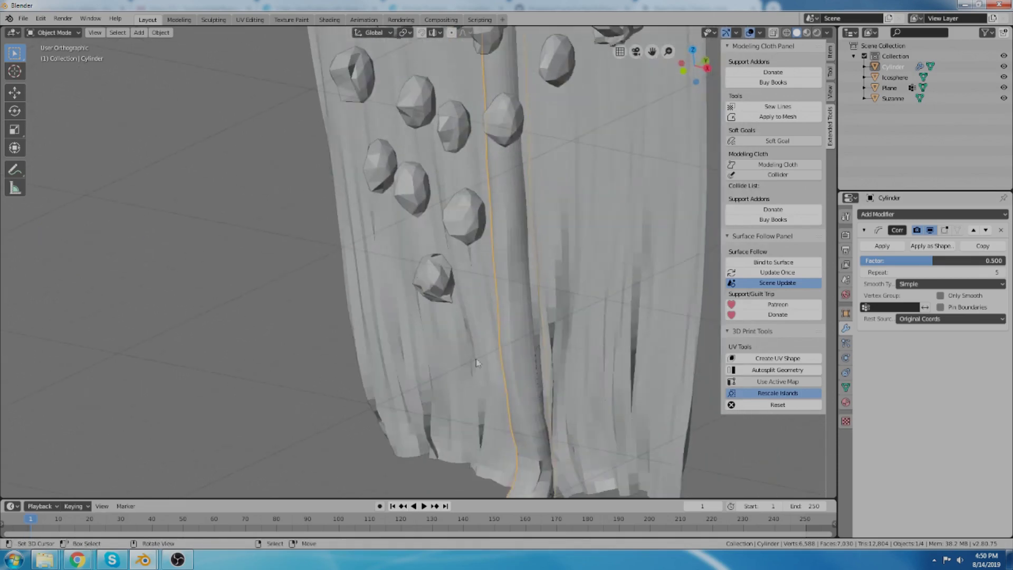
left_click(427, 275)
left_click(885, 214)
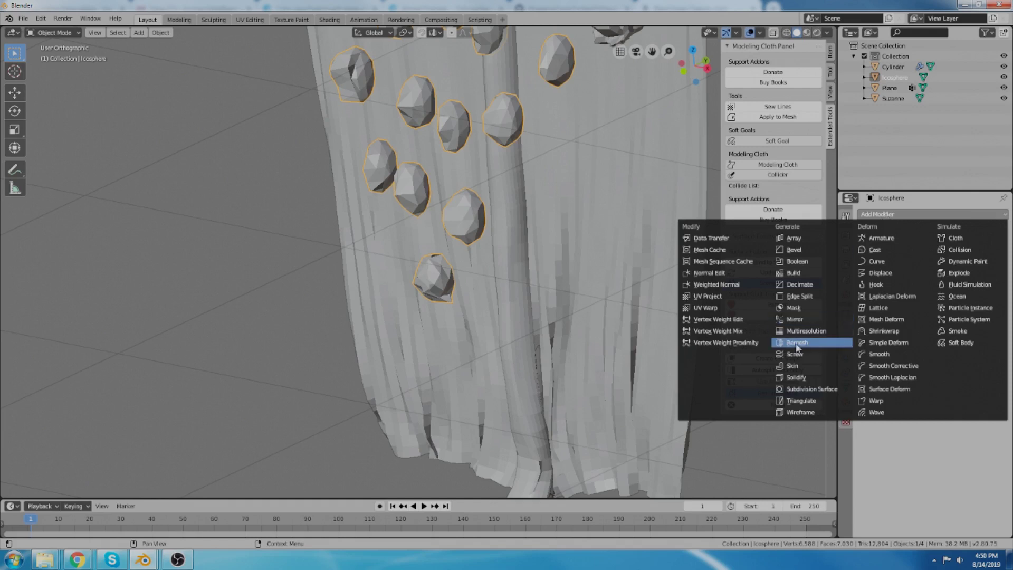
left_click(893, 366)
scroll(435, 314, "down", 6)
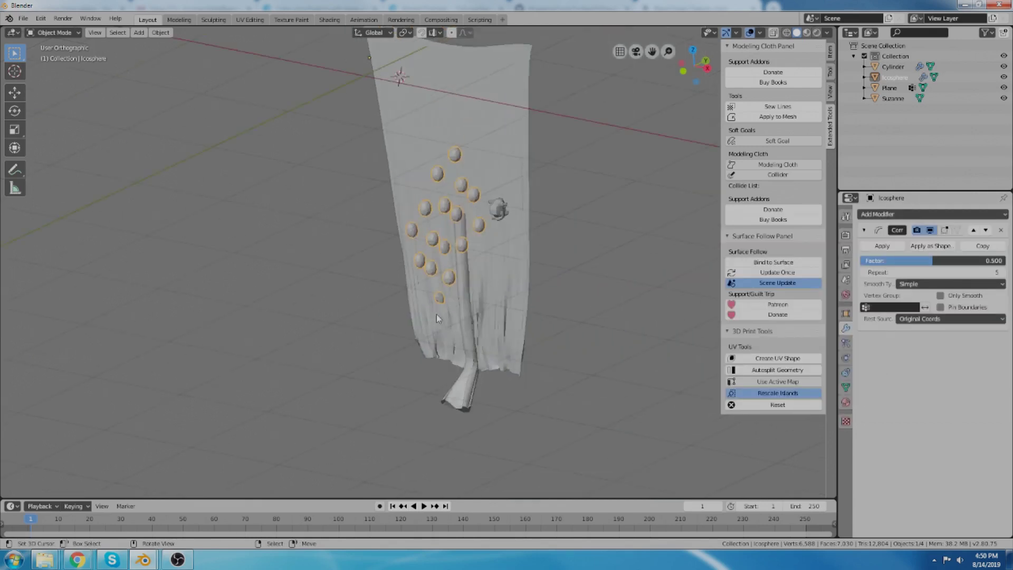
middle_click_drag(436, 314, 518, 329)
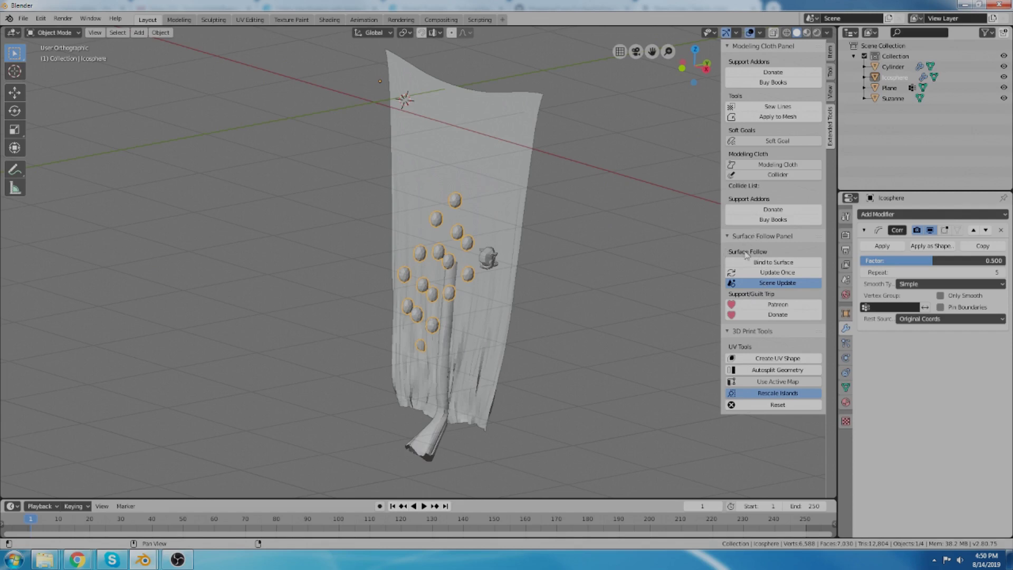
Step: Deselect everything and add a cube at the 3D cursor, away from the hanging cloth
scroll(377, 270, "down", 3)
middle_click_drag(339, 243, 430, 270, "shift")
key("a")
key("a")
middle_click_drag(335, 268, 464, 308, "shift")
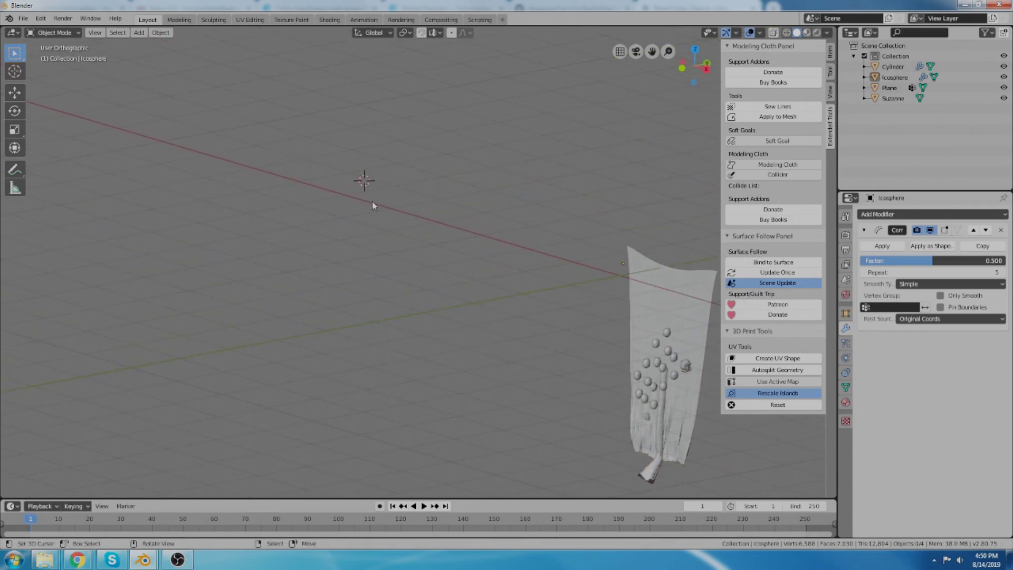
middle_click_drag(373, 206, 378, 217)
scroll(356, 160, "up", 5)
scroll(366, 258, "up", 3)
key("shift+a")
mouse_move(406, 270)
key("shift+a")
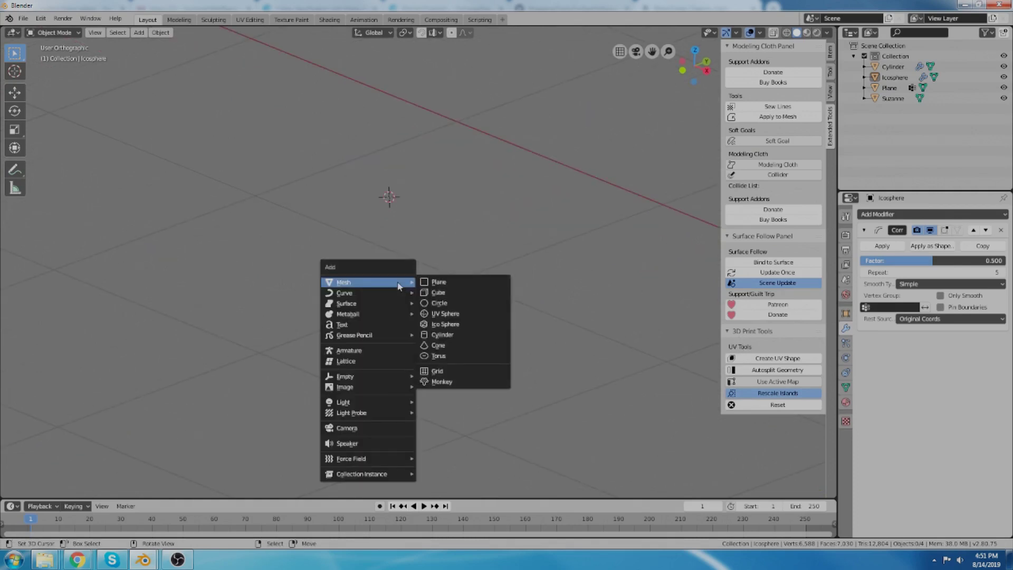
left_click(438, 291)
scroll(435, 290, "down", 4)
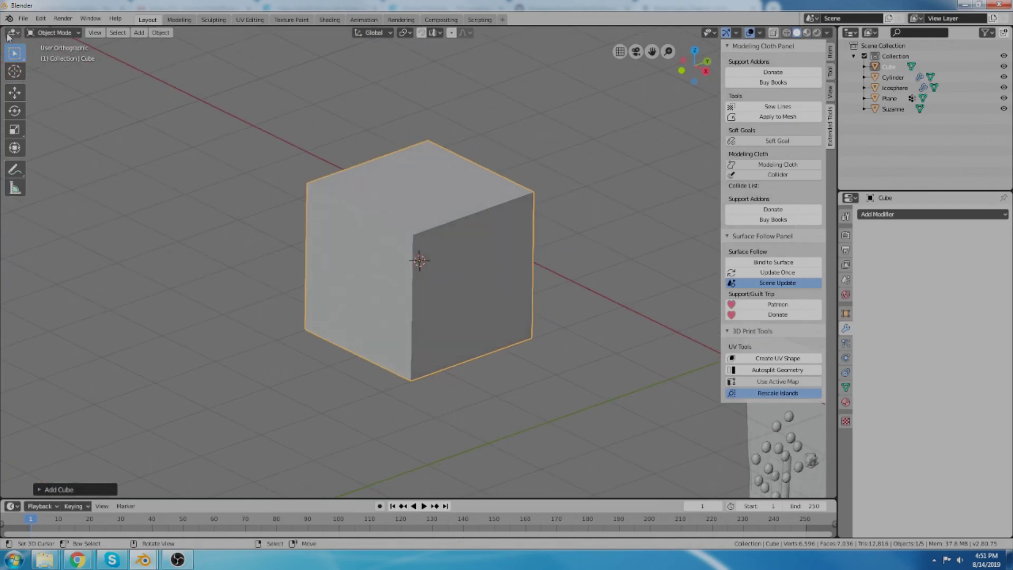
Step: Split the viewport to show a UV editor beside it, and enter Edit Mode on the cube
left_click_drag(3, 29, 321, 91)
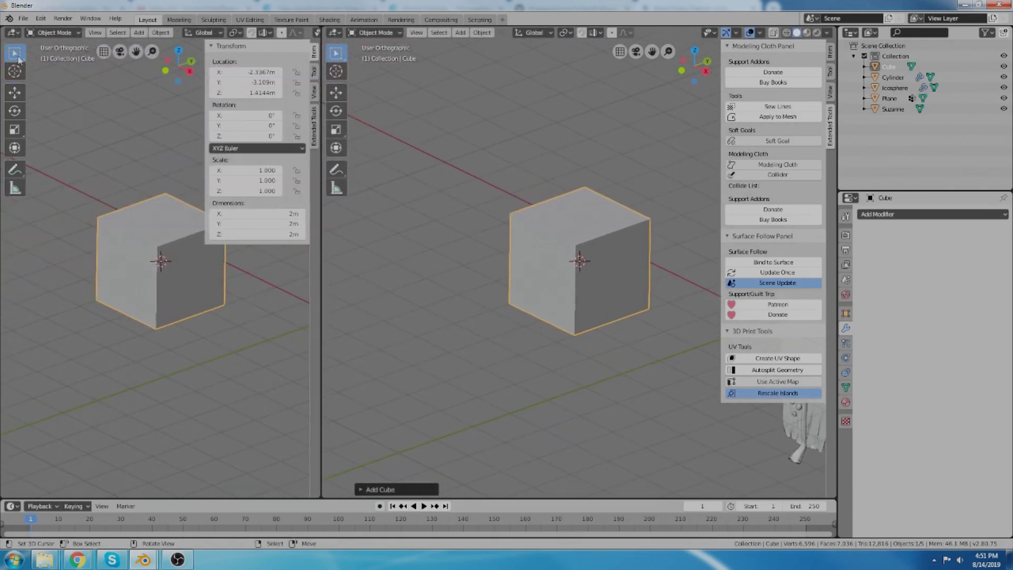
left_click(12, 32)
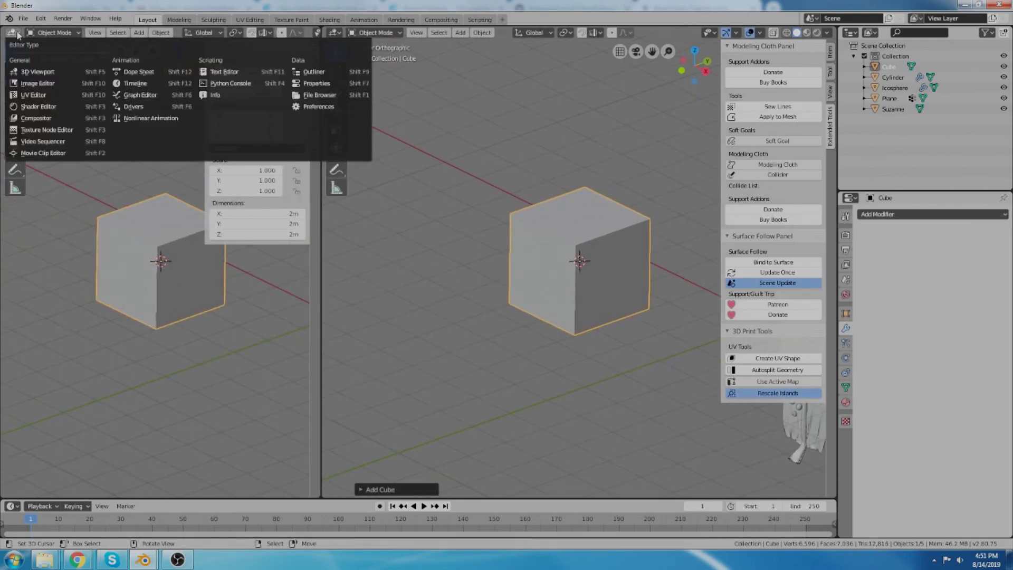
left_click(32, 84)
key("Tab")
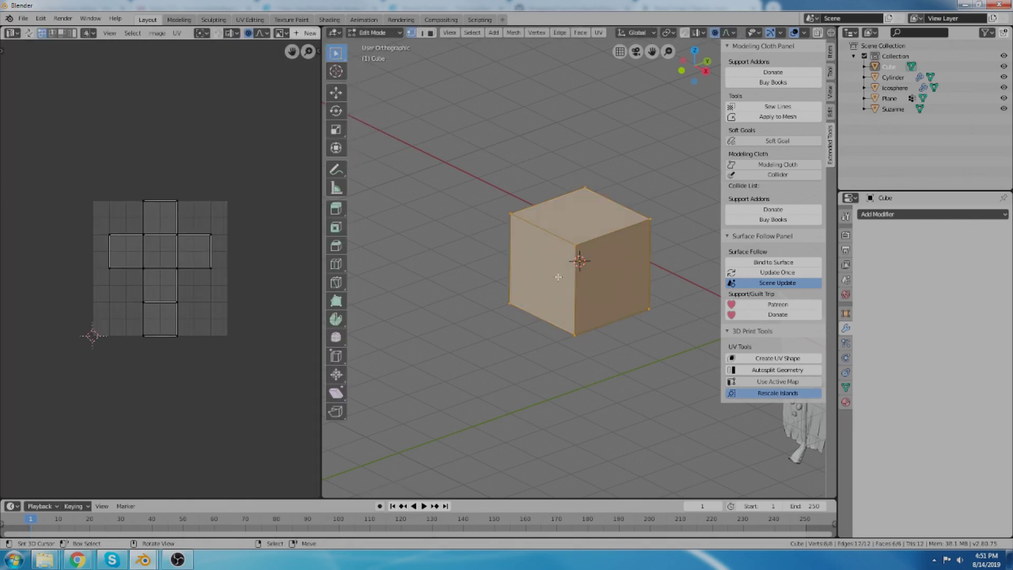
Step: Create a UV shape for the cube with the 3D Print Tools
middle_click_drag(558, 277, 555, 279)
middle_click_drag(636, 302, 632, 305)
left_click(764, 359)
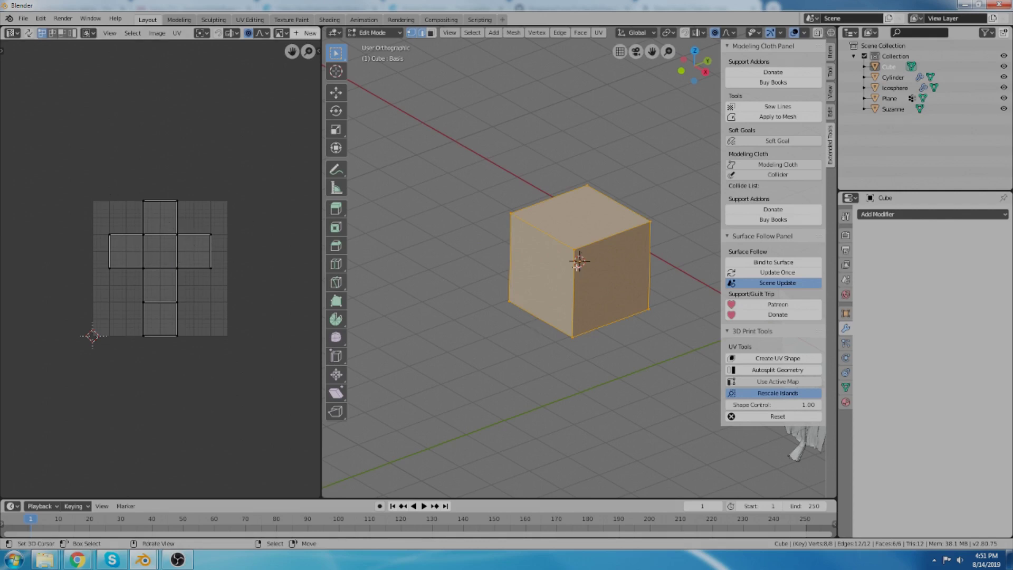
Step: Try to move the cube's near upper corner vertex, and test the Shape Control at 1.00
right_click(577, 255)
key("g")
right_click(581, 264)
left_click_drag(772, 405, 807, 405)
key("Tab")
key("Tab")
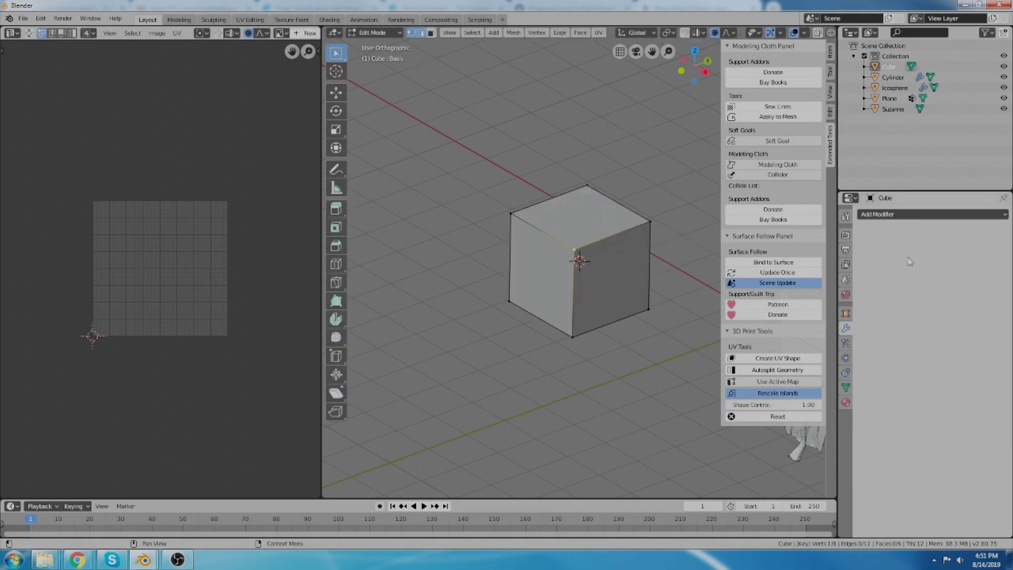
Step: Make UV_Shape_key the cube's active shape key to show the flattened shape, and return to Object Mode
left_click(845, 387)
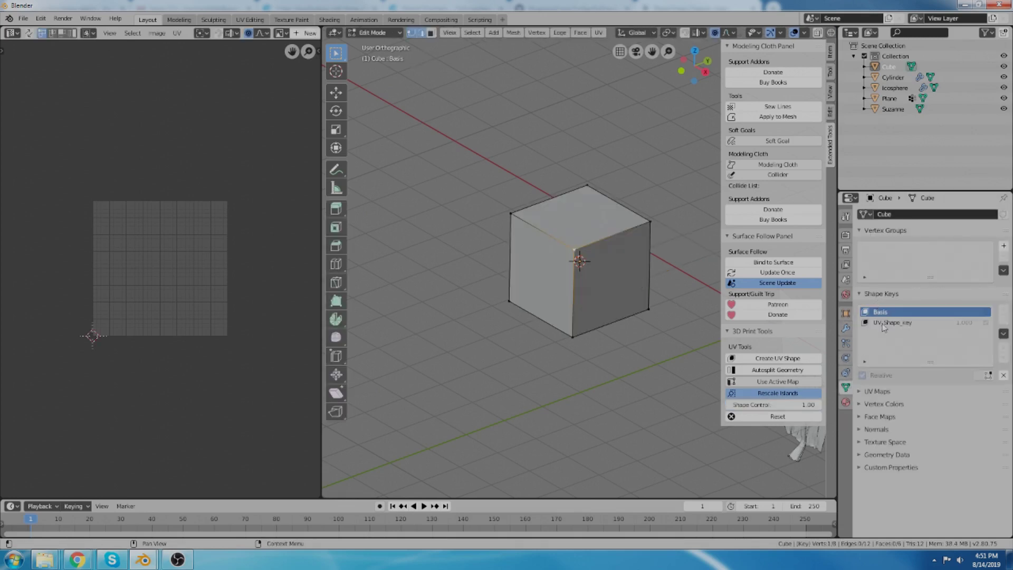
left_click(891, 323)
scroll(582, 261, "up", 4)
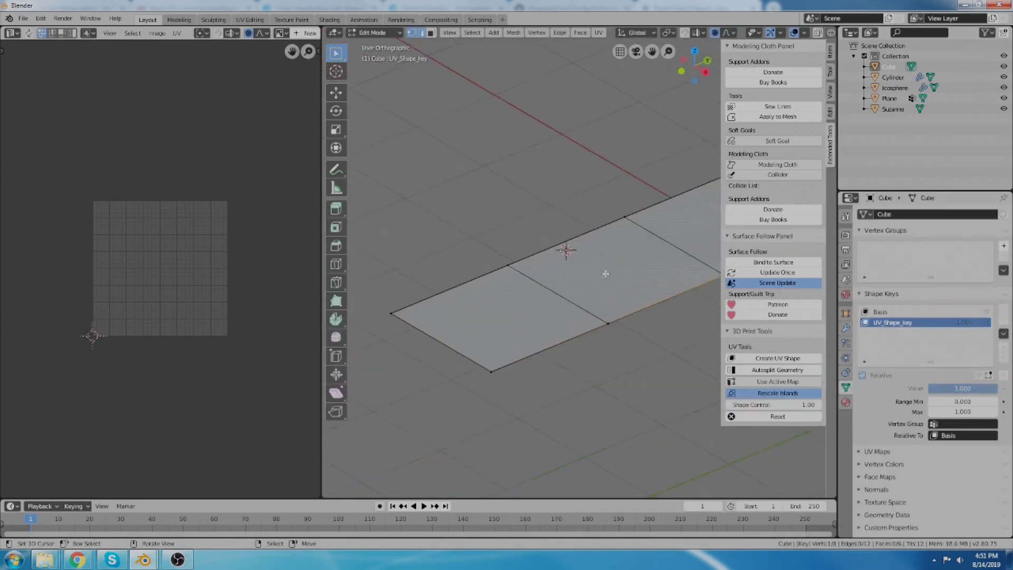
key("Tab")
scroll(567, 251, "down", 4)
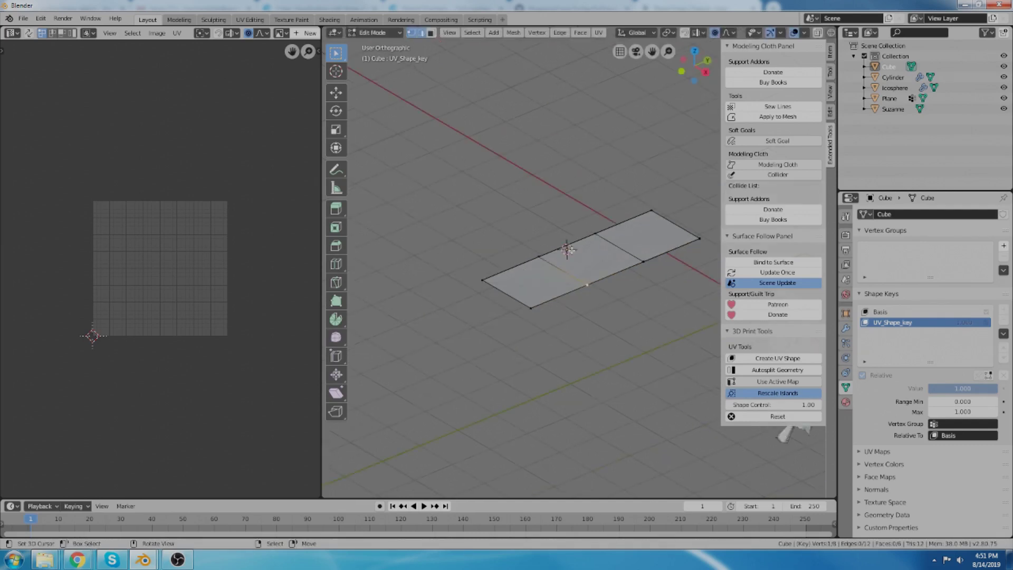
scroll(662, 309, "up", 2)
middle_click_drag(489, 210, 491, 214)
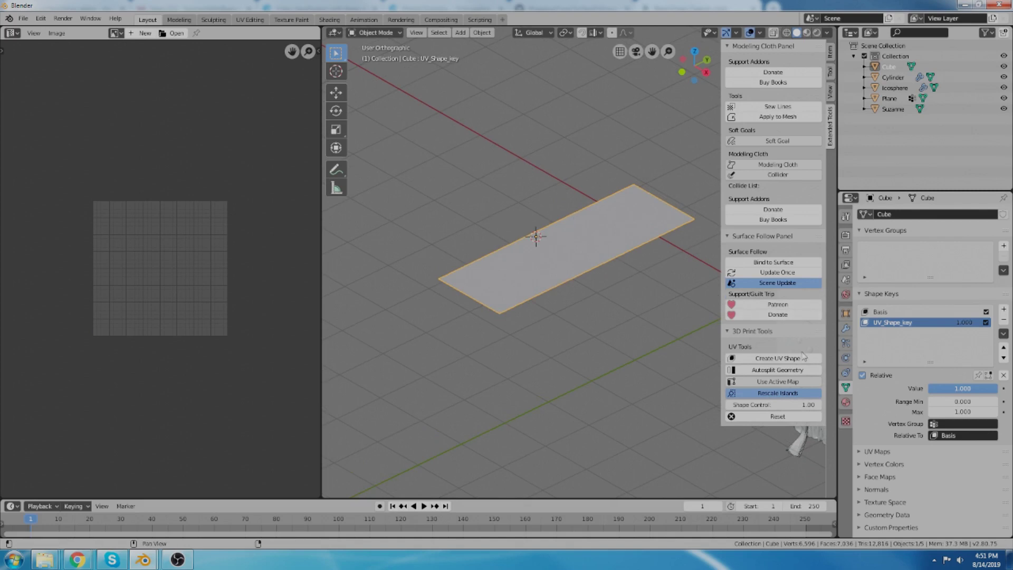
Step: Return the Shape Control to 0.00, and make the Basis key active in Edit Mode
left_click(768, 416)
key("Tab")
left_click(889, 312)
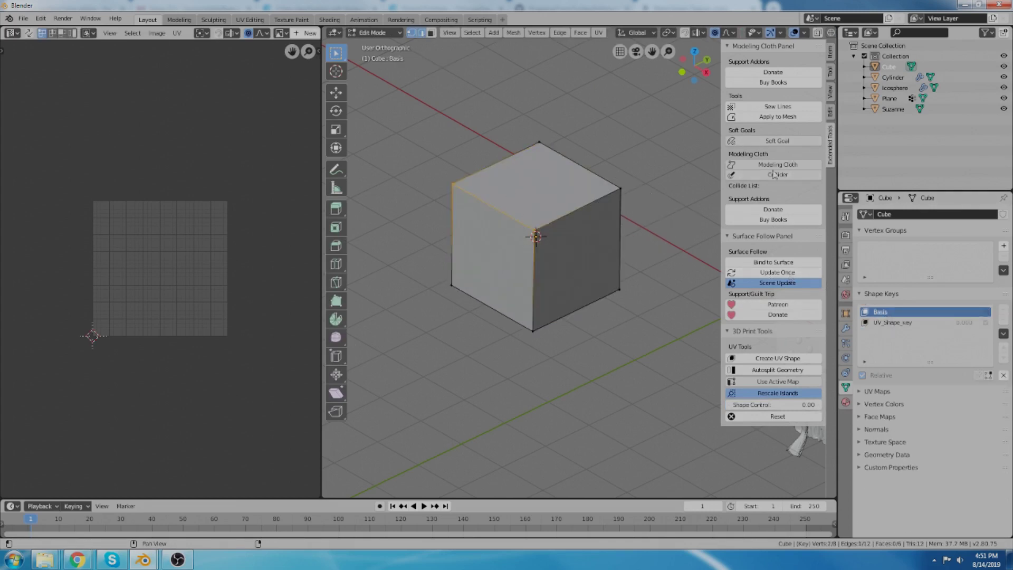
Step: Unwrap only the cube's top face in face select mode, and invert the selection to the remaining faces
left_click(431, 32)
left_click(533, 185)
scroll(566, 246, "up", 3)
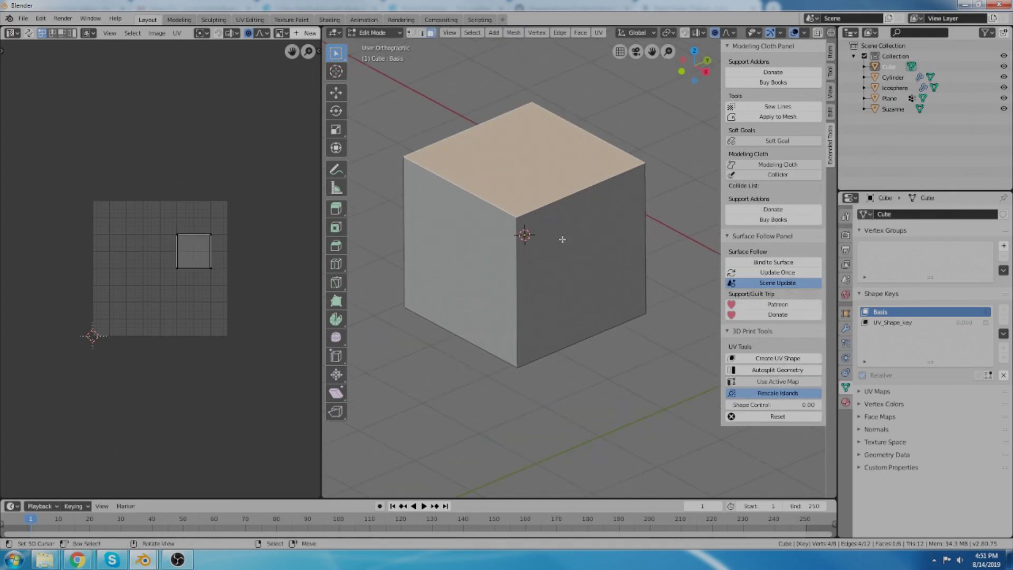
key("u")
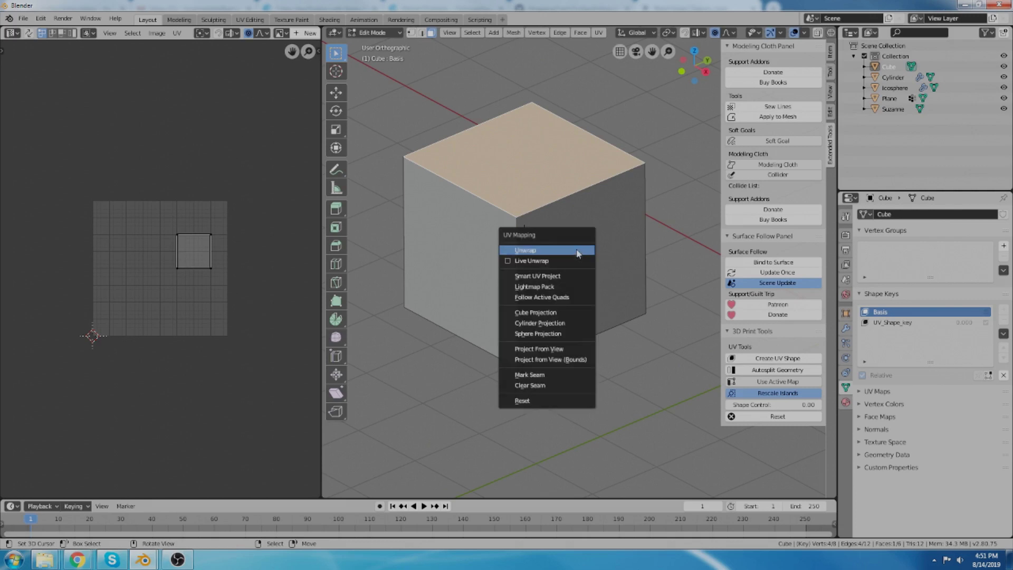
left_click(578, 253)
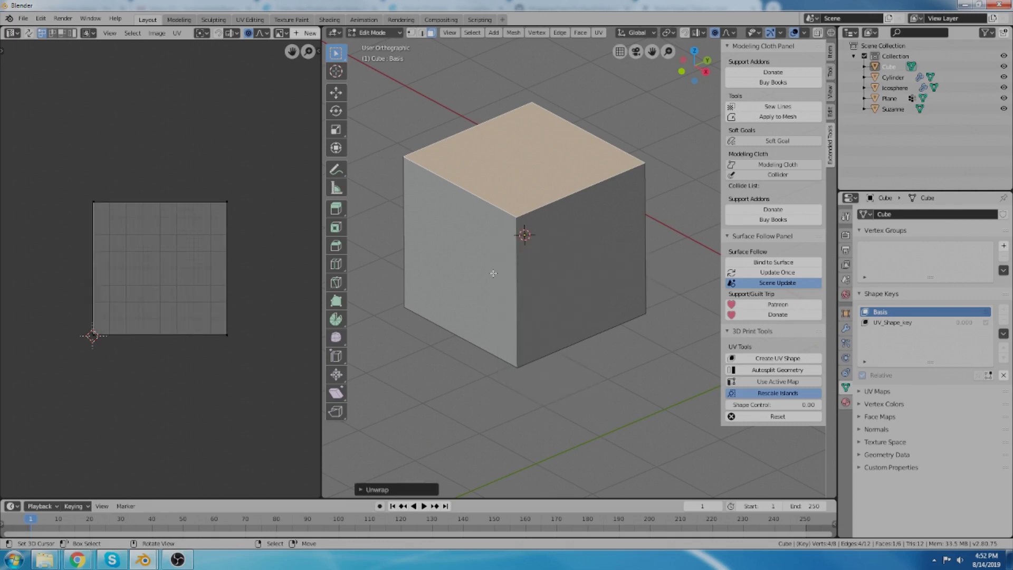
key("ctrl+i")
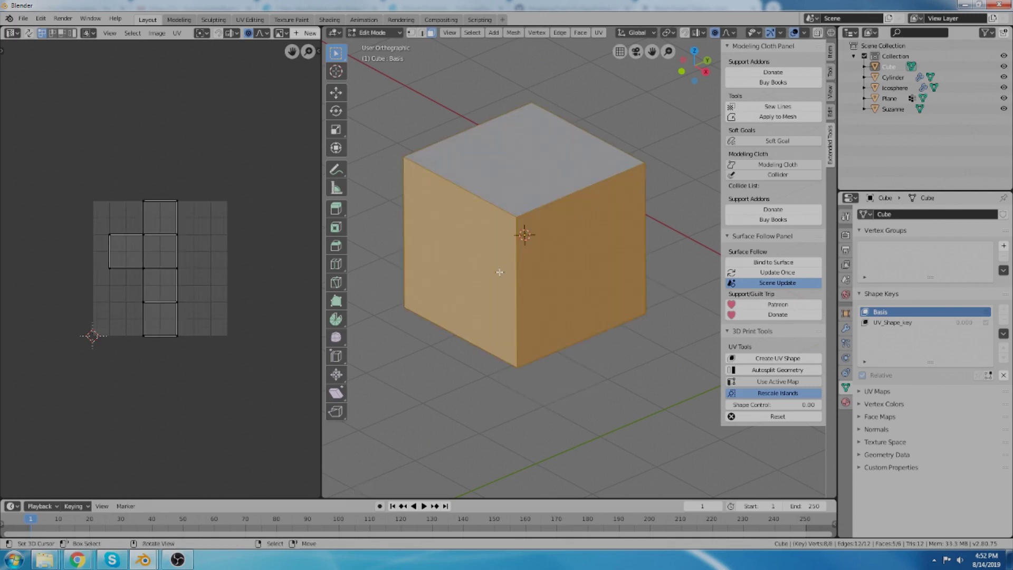
Step: Unwrap the cube's five remaining faces together, select all faces to show the whole UV layout, and return to Object Mode
key("u")
left_click(500, 272)
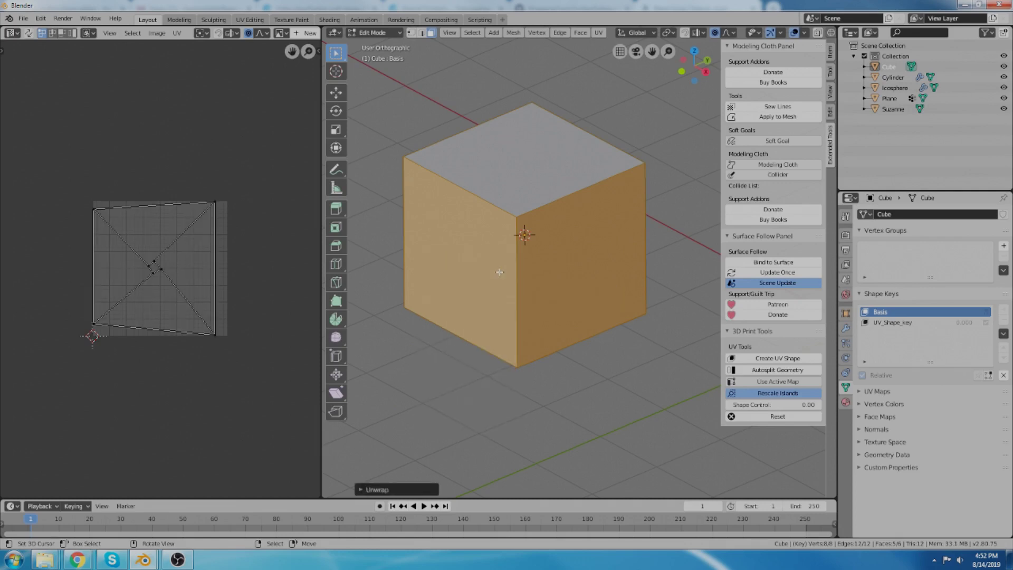
scroll(506, 272, "down", 1)
scroll(521, 267, "up", 1)
key("a")
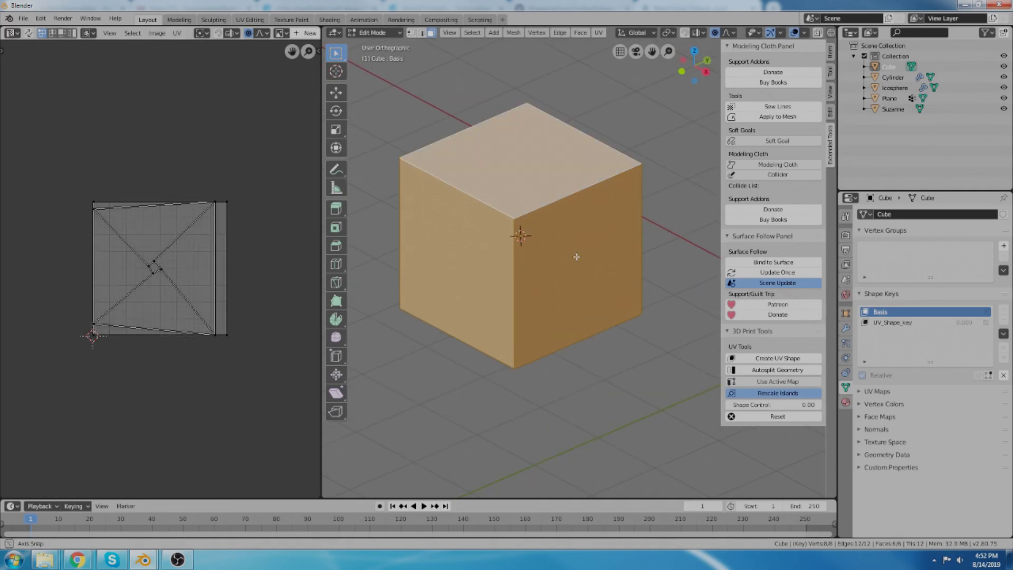
key("Tab")
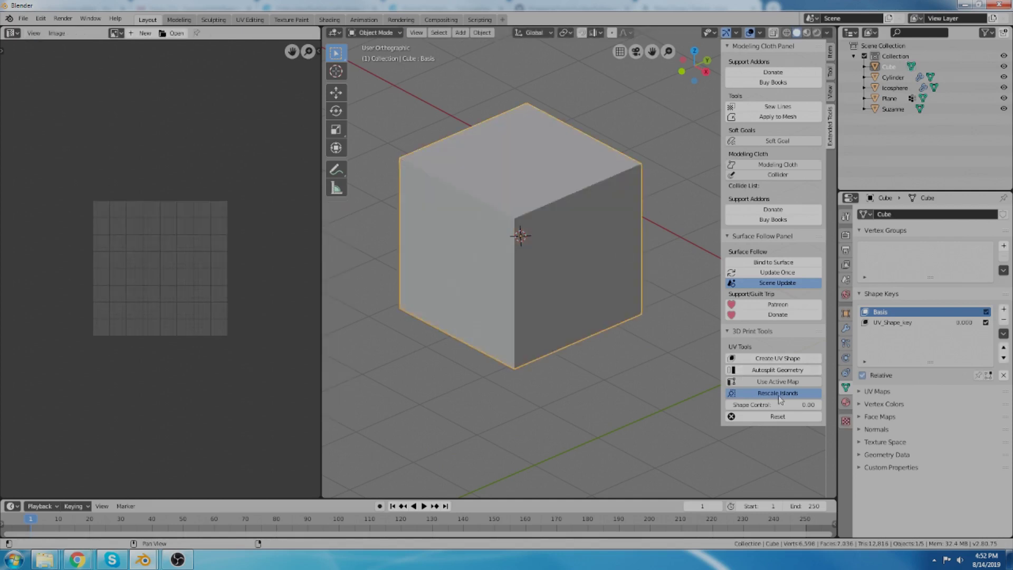
Step: Set the Shape Control to 0.99, and make UV_Shape_key the active shape key in Edit Mode
left_click_drag(763, 406, 810, 406)
key("Tab")
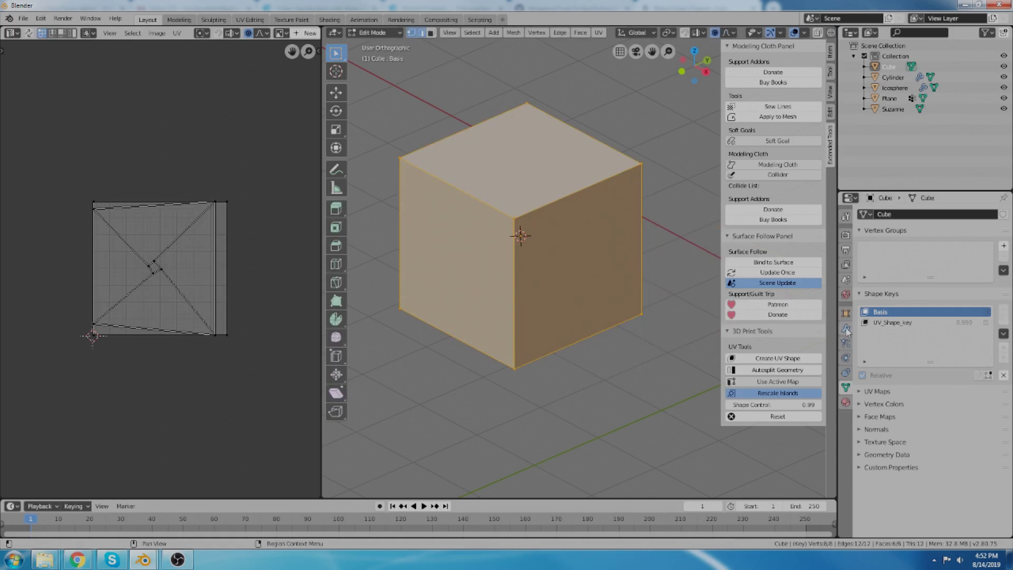
left_click(889, 323)
middle_click_drag(587, 247, 554, 253, "shift")
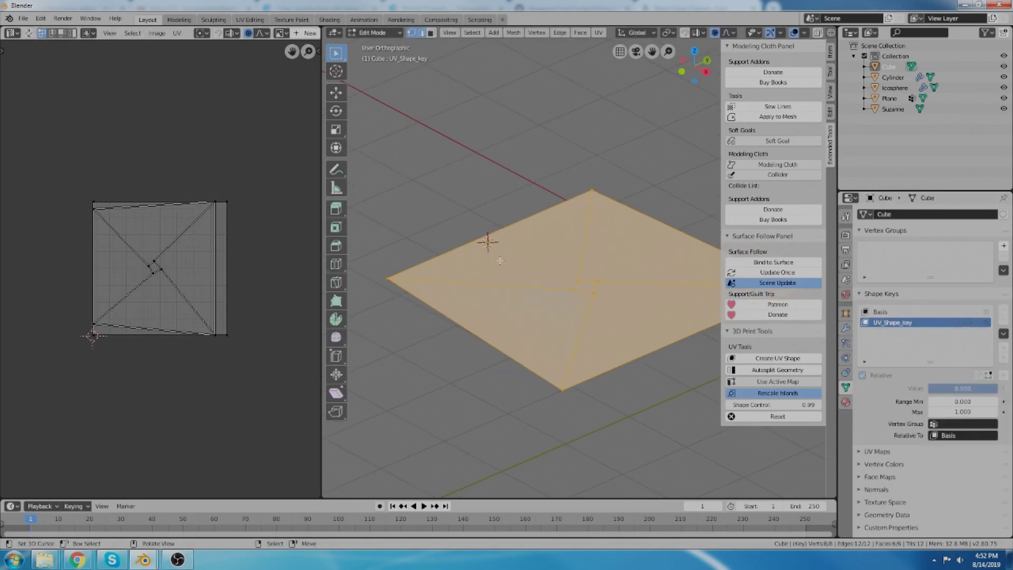
Step: Select the upper corner vertex of the five-face UV island and compare it with the flattened mesh
left_click(216, 206)
scroll(219, 227, "up", 3)
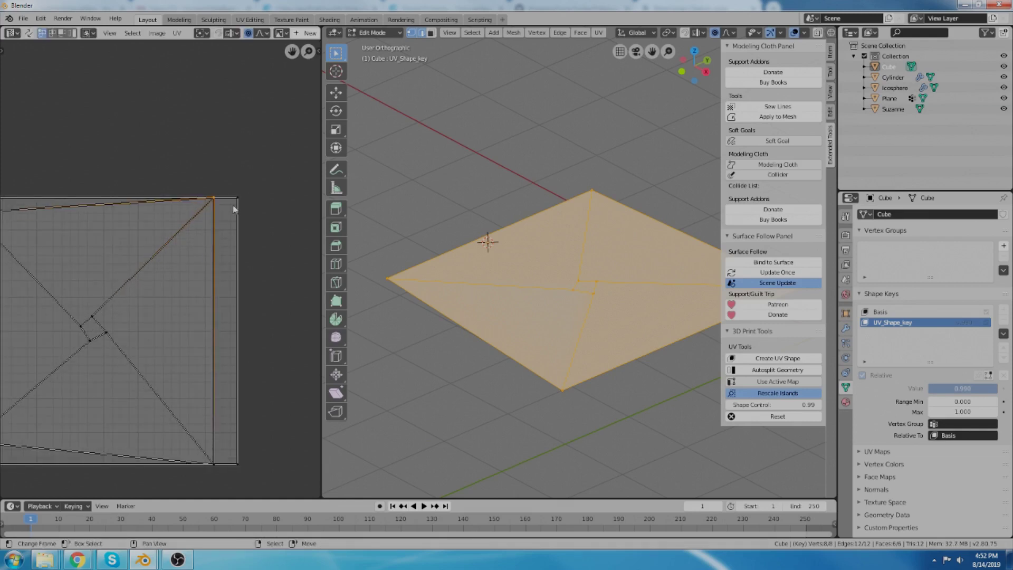
scroll(158, 282, "down", 3)
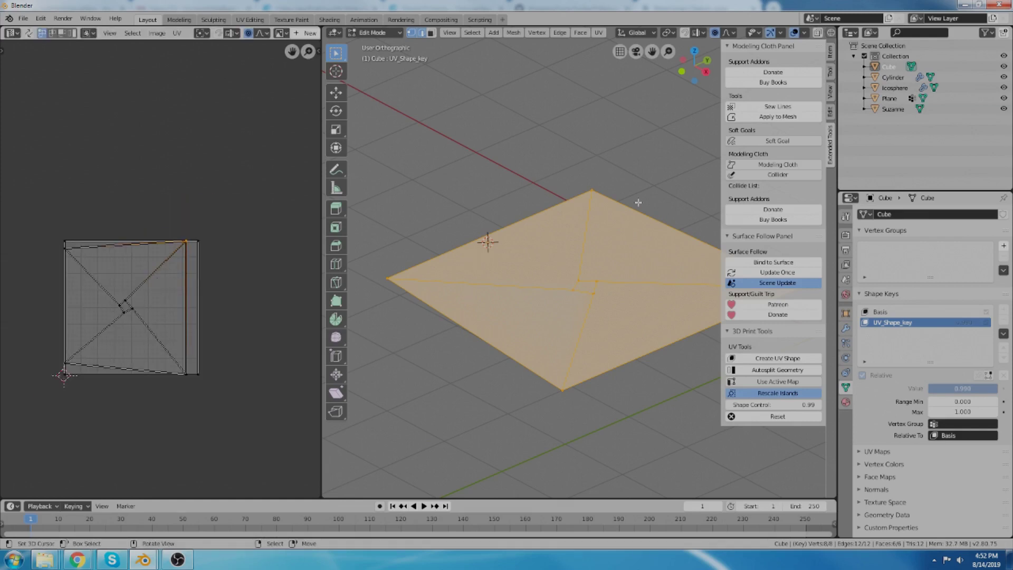
scroll(536, 220, "down", 3)
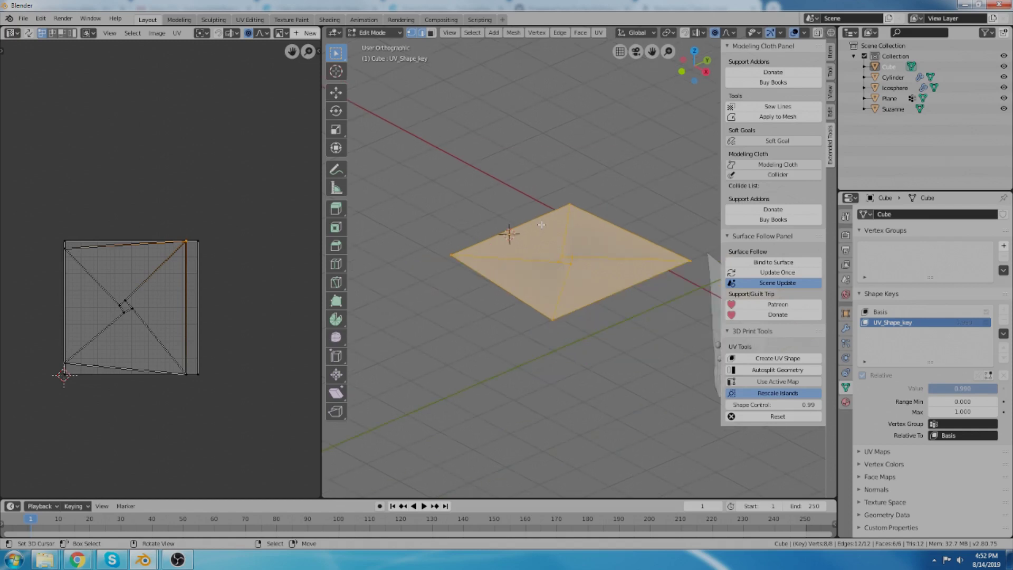
Step: Set the Shape Control to 0.00 in Object Mode, split the cube with Autosplit Geometry, and check the result in Edit Mode
key("Tab")
scroll(541, 225, "up", 2)
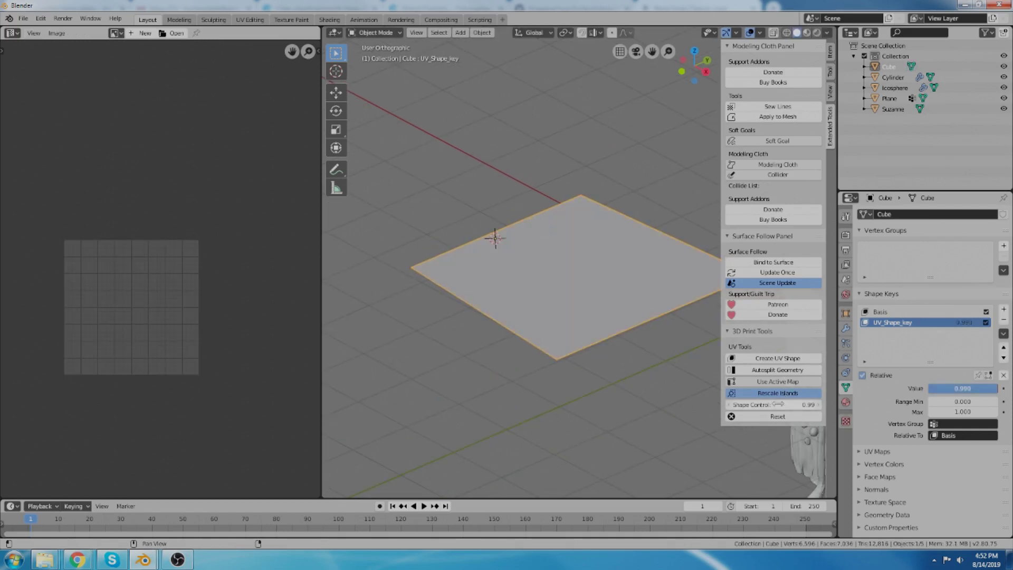
left_click_drag(777, 404, 726, 404)
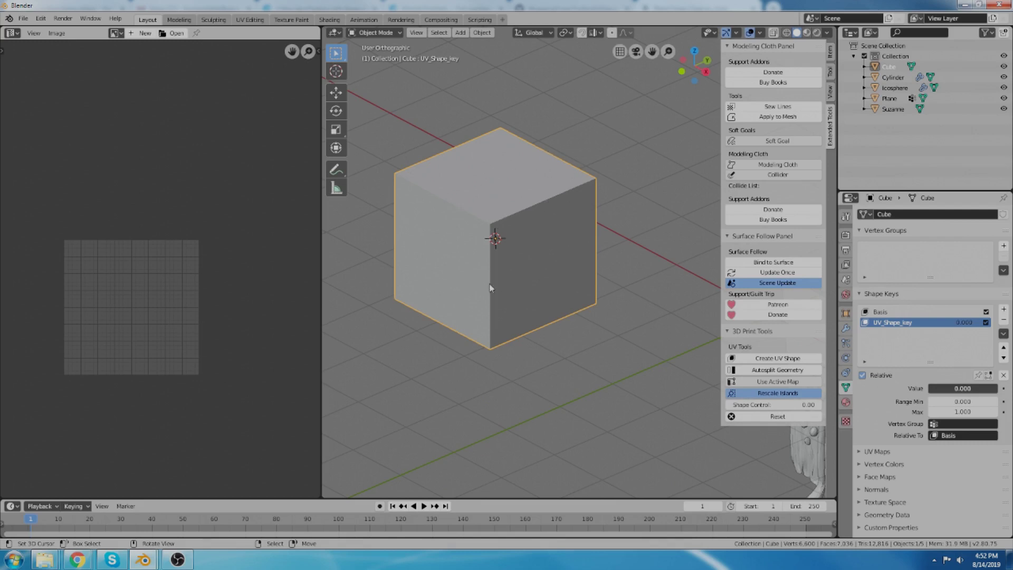
key("Tab")
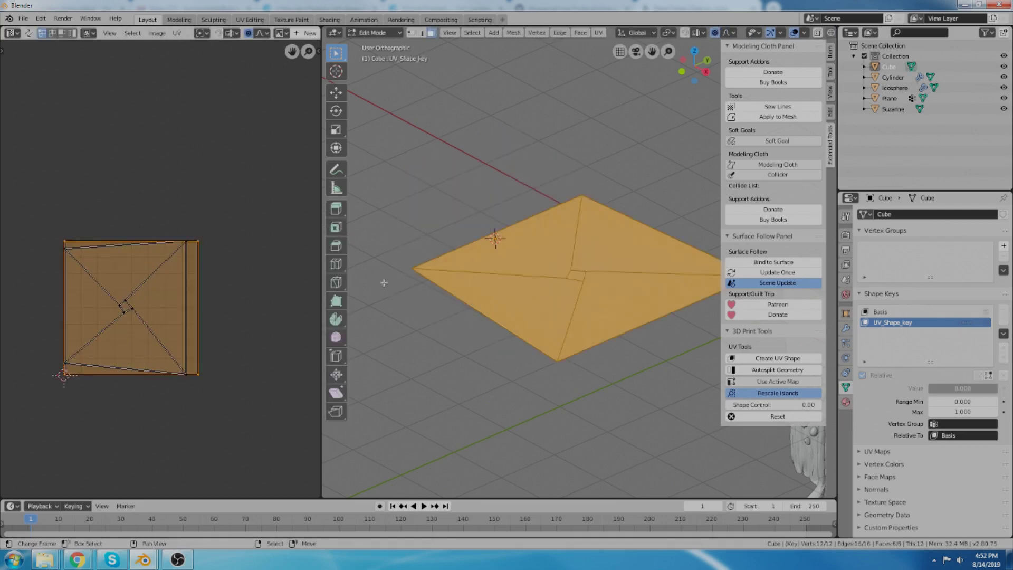
key("Tab")
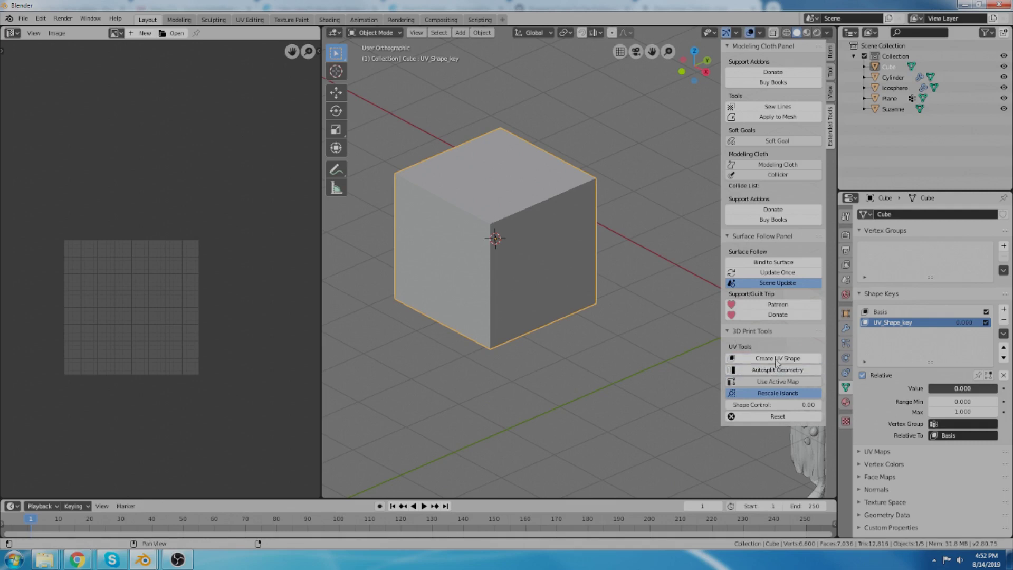
Step: Regenerate the cube's UV shape, set the Shape Control to 1.00, and inspect the separated islands in Edit Mode
left_click_drag(758, 402, 818, 404)
scroll(455, 219, "down", 4)
key("Tab")
scroll(532, 273, "up", 3)
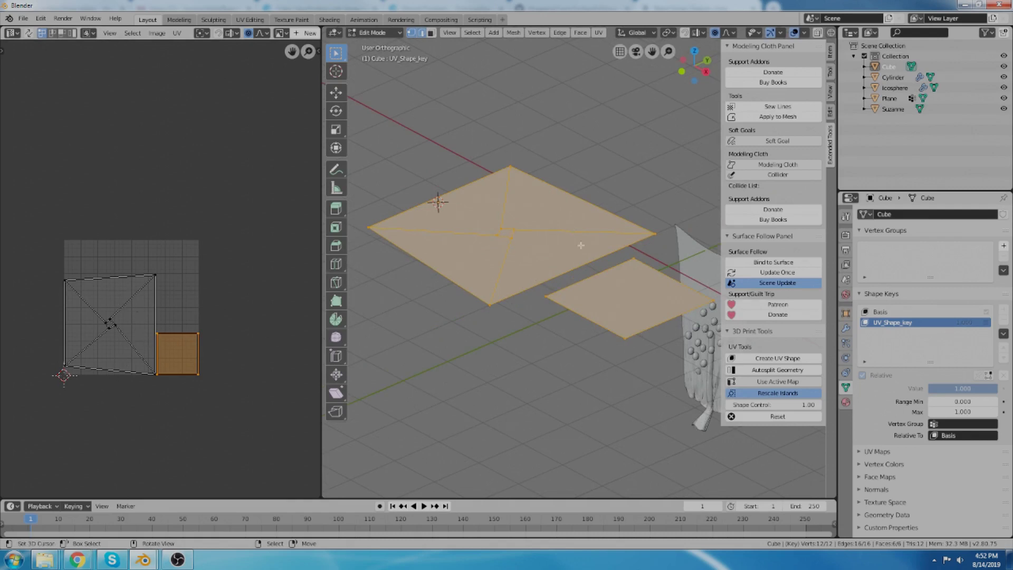
Step: Enable Use Active Map in the UV Tools, and return to Object Mode
left_click(780, 383)
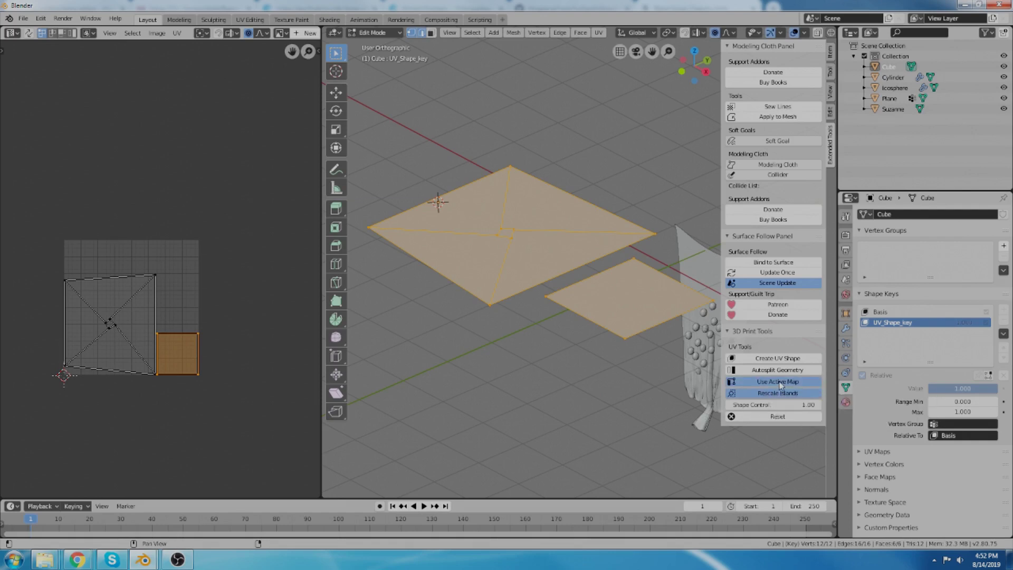
scroll(518, 210, "down", 3)
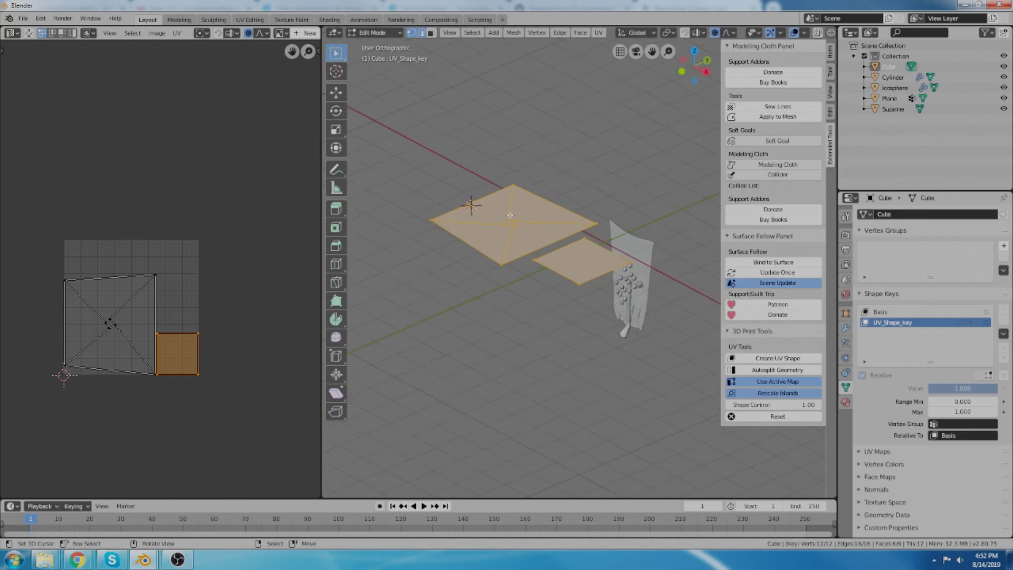
key("Tab")
Step: Place the 3D cursor on empty floor beyond the flattened cube, and add a new cube there
scroll(655, 399, "down", 2)
right_click(436, 179, "shift")
key("shift+a")
mouse_move(444, 211)
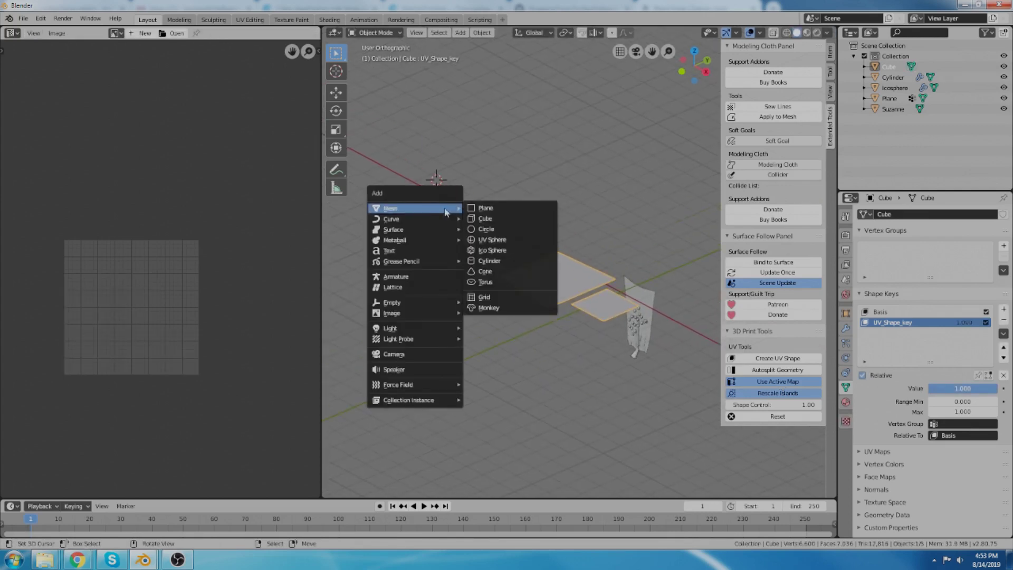
left_click(480, 218)
scroll(455, 174, "up", 5)
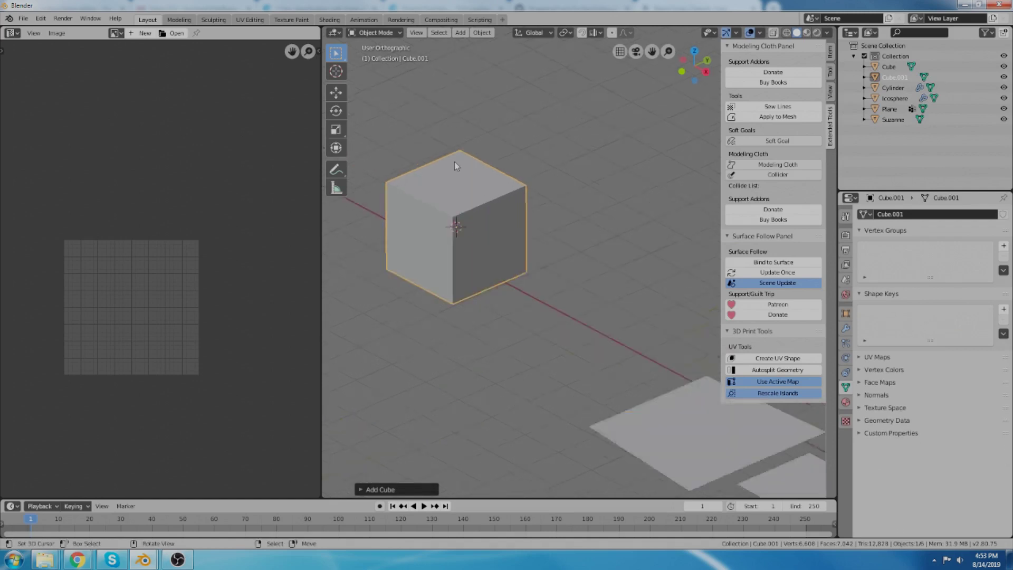
Step: In Edit Mode, select the new cube's top face in face select mode and unwrap it
scroll(454, 160, "up", 2)
key("Tab")
right_click(461, 209)
scroll(363, 215, "down", 1)
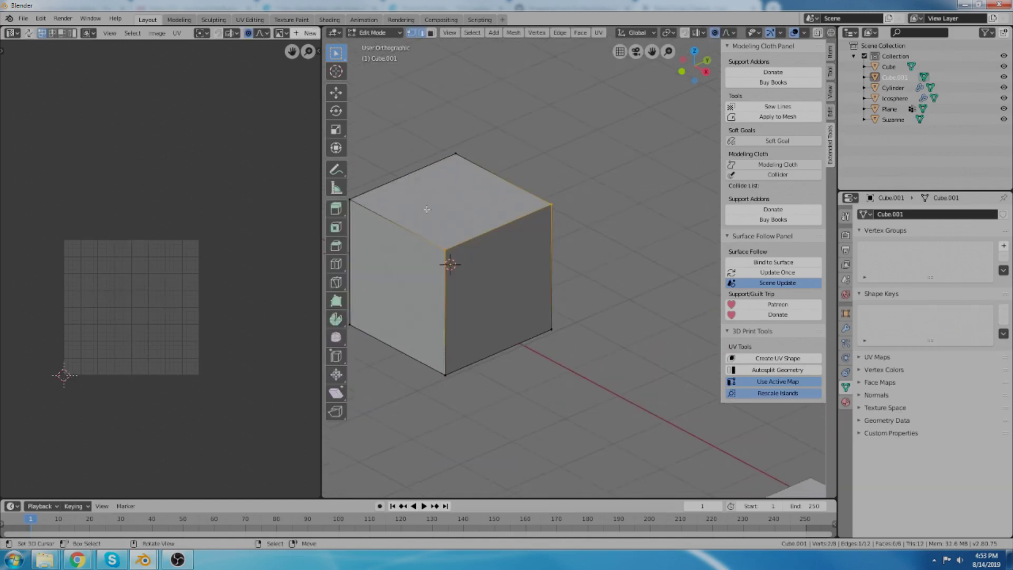
left_click(393, 208, "shift")
left_click(491, 164, "shift")
left_click(431, 33)
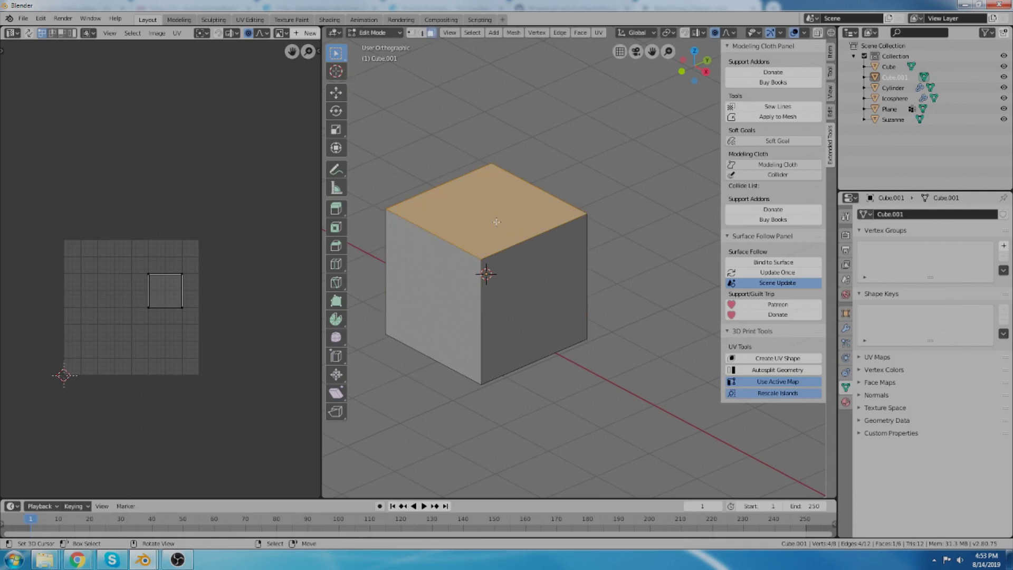
key("u")
left_click(507, 234)
Step: Unwrap the new cube's right front face, and move its UV island outside the grid beyond the lower right corner
left_click(539, 281)
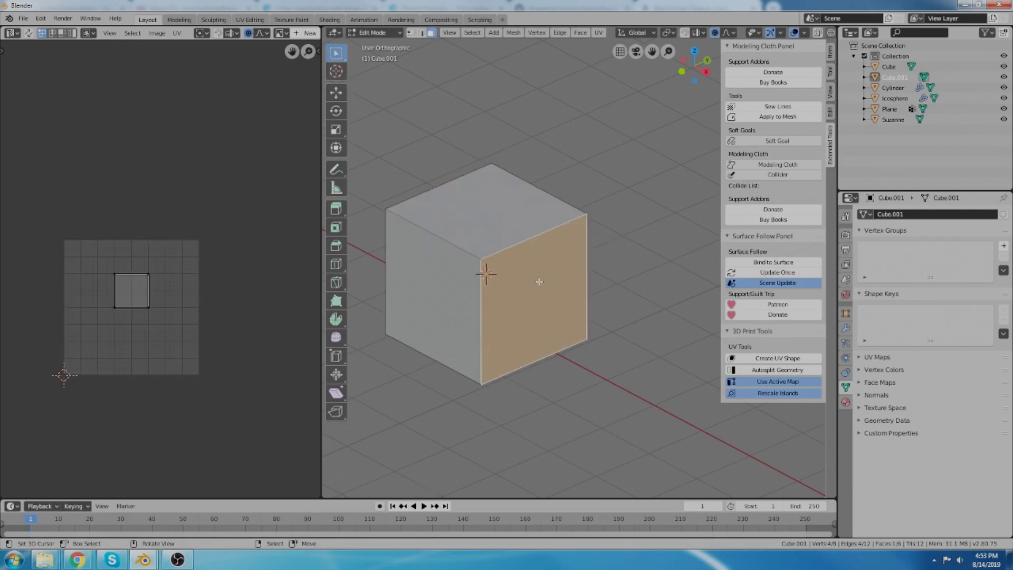
key("u")
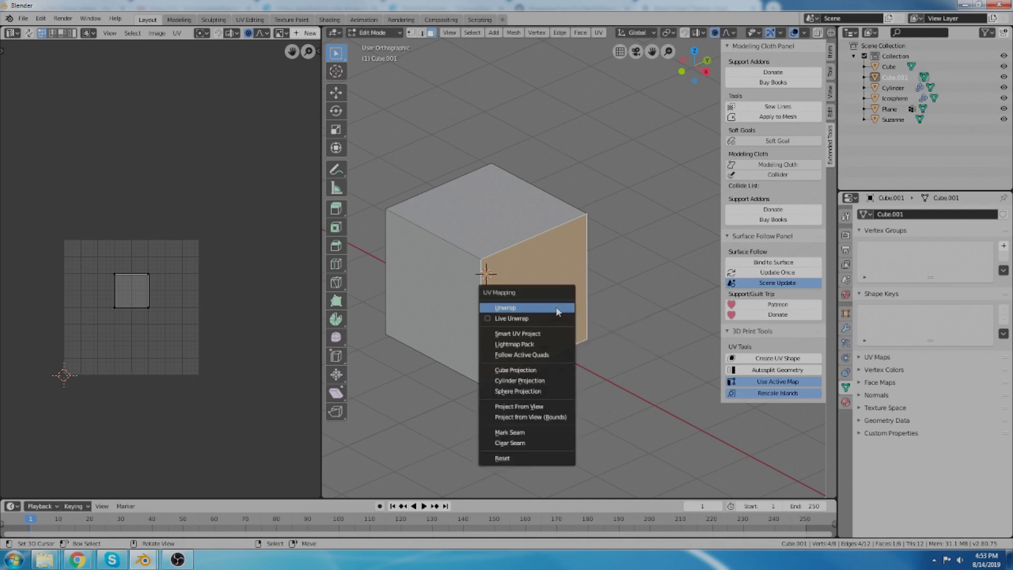
left_click(556, 307)
key("a")
key("g")
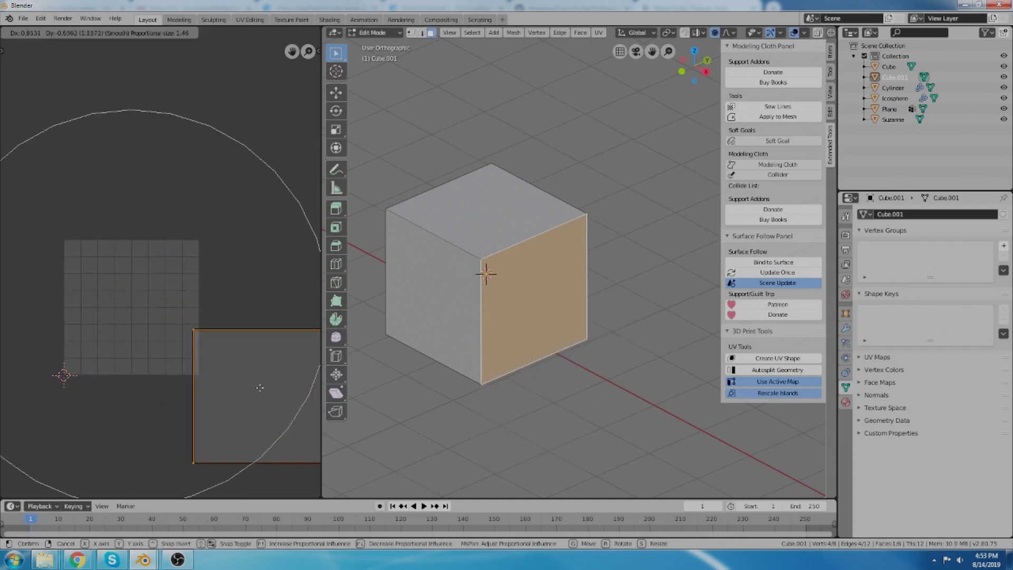
left_click(274, 393)
Step: Move the top face's UV island directly above the UV grid, and return to Object Mode
right_click(470, 227)
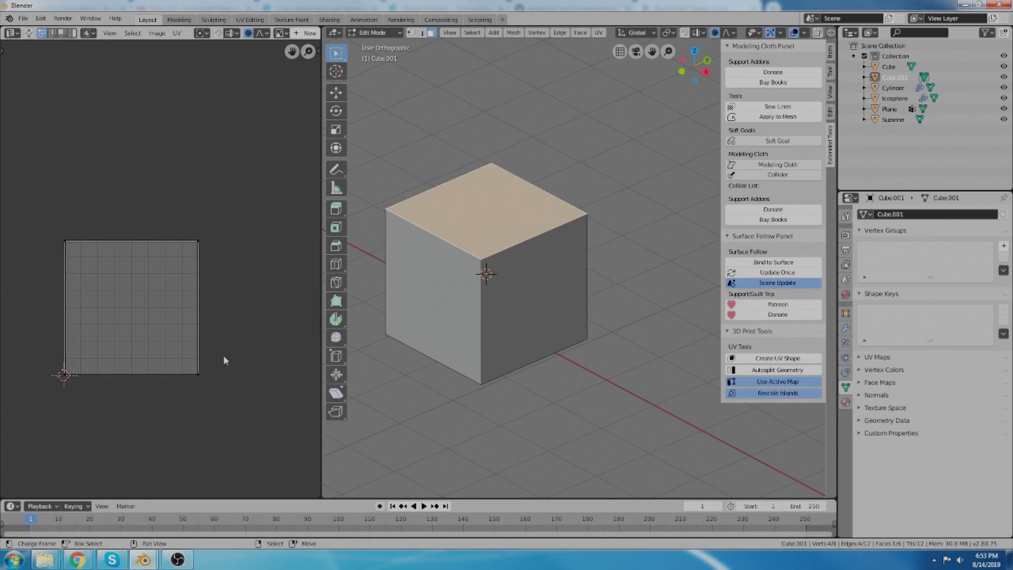
key("a")
key("g")
left_click(216, 202)
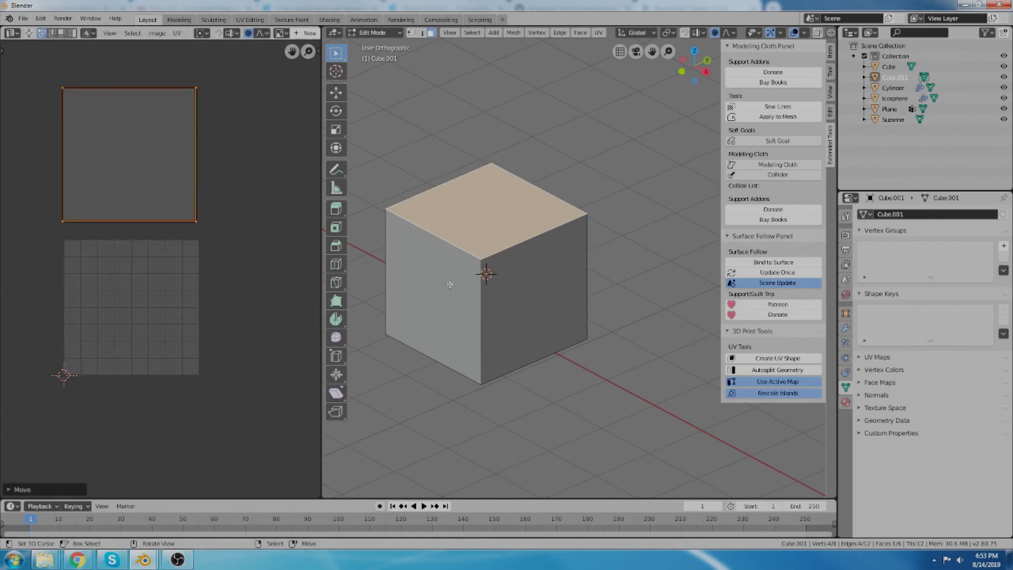
scroll(467, 278, "down", 2)
key("Tab")
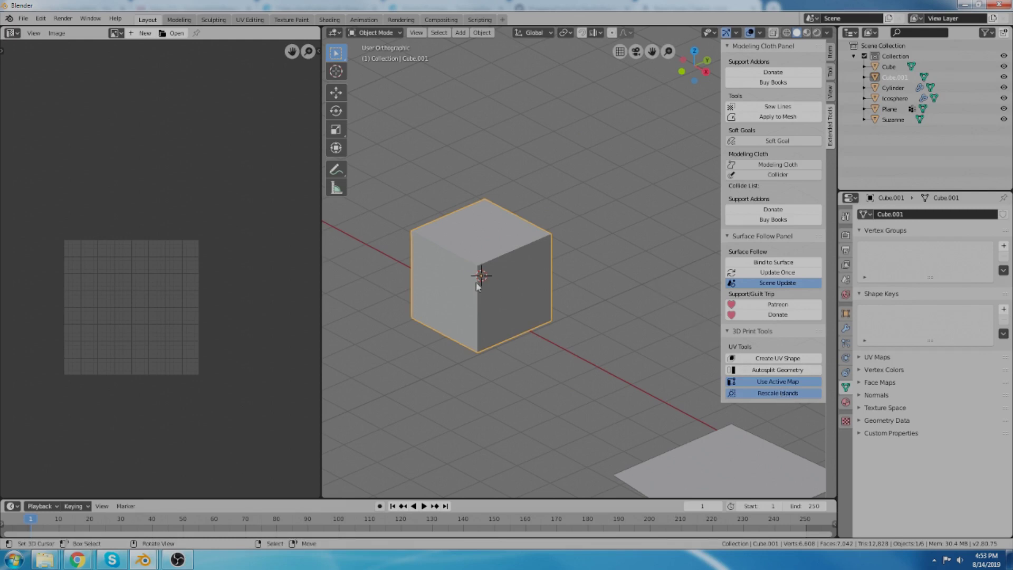
Step: Select all faces of the new cube in Edit Mode to view its complete UV layout, and go back to Object Mode
key("Tab")
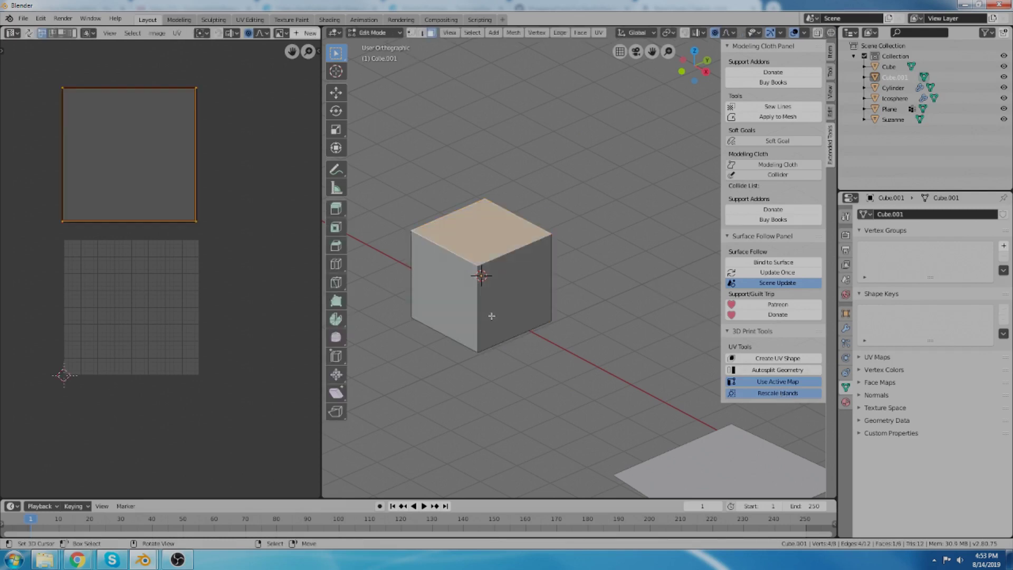
key("a")
scroll(119, 245, "down", 3)
scroll(136, 268, "up", 2)
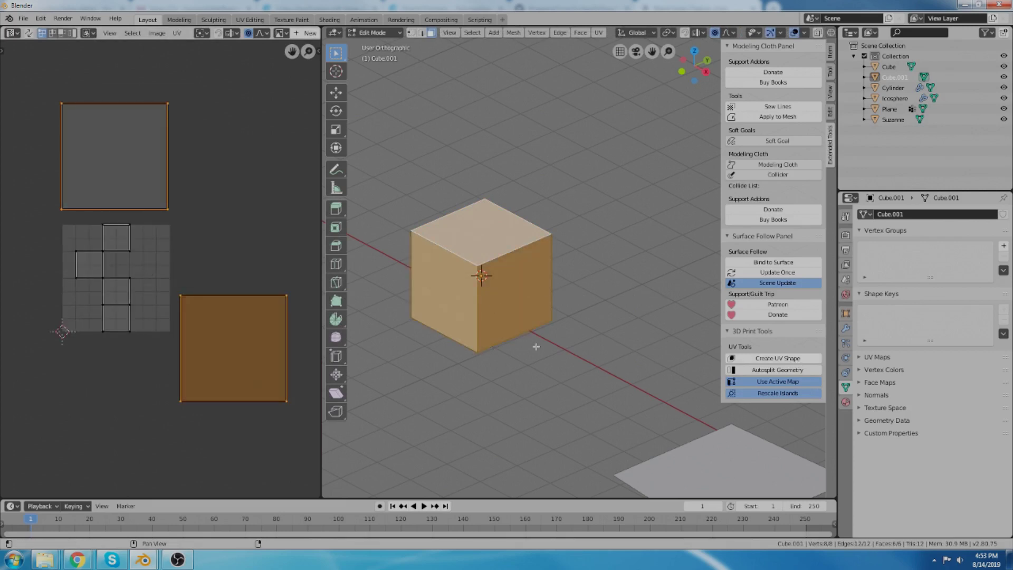
key("Tab")
Step: Create a UV shape for the unsplit new cube, set the Shape Control to 1.00, and compare it between Edit and Object Mode
left_click(764, 359)
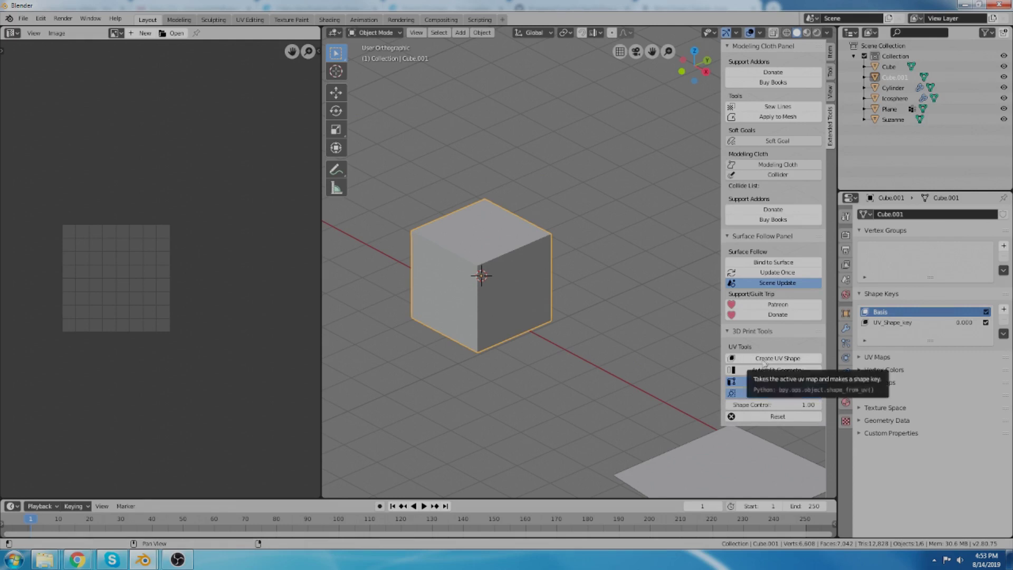
left_click_drag(758, 404, 813, 404)
key("Tab")
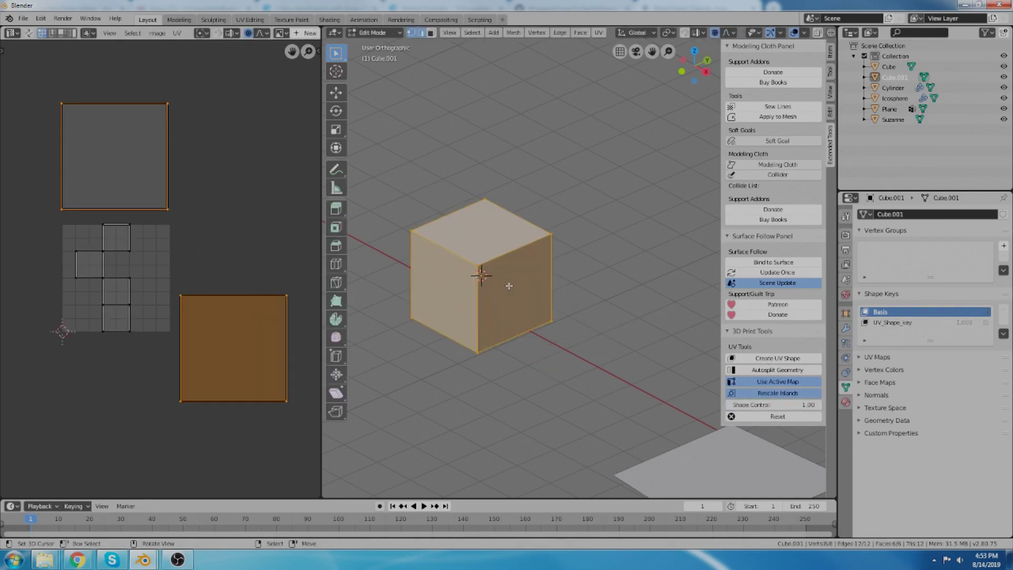
key("Tab")
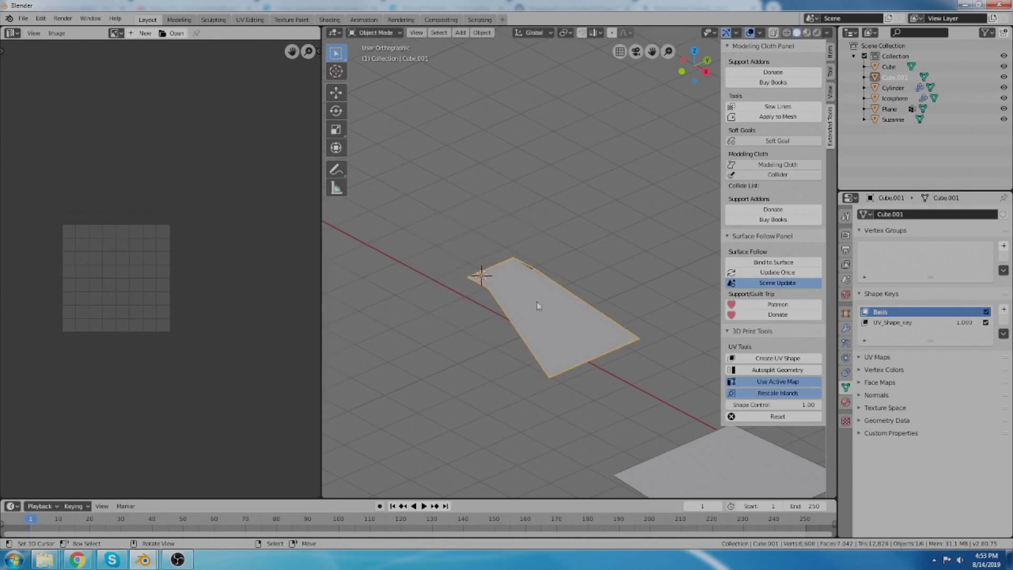
key("Tab")
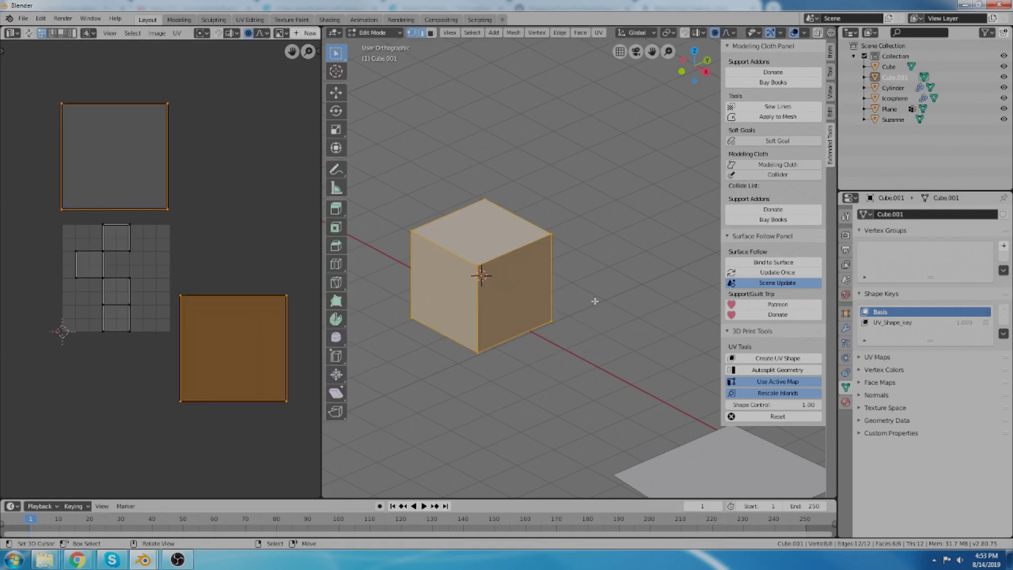
key("Tab")
Step: Split the new cube with Autosplit Geometry, recreate its UV shape, and set the Shape Control to 1.00 to show the separate islands
left_click(755, 368)
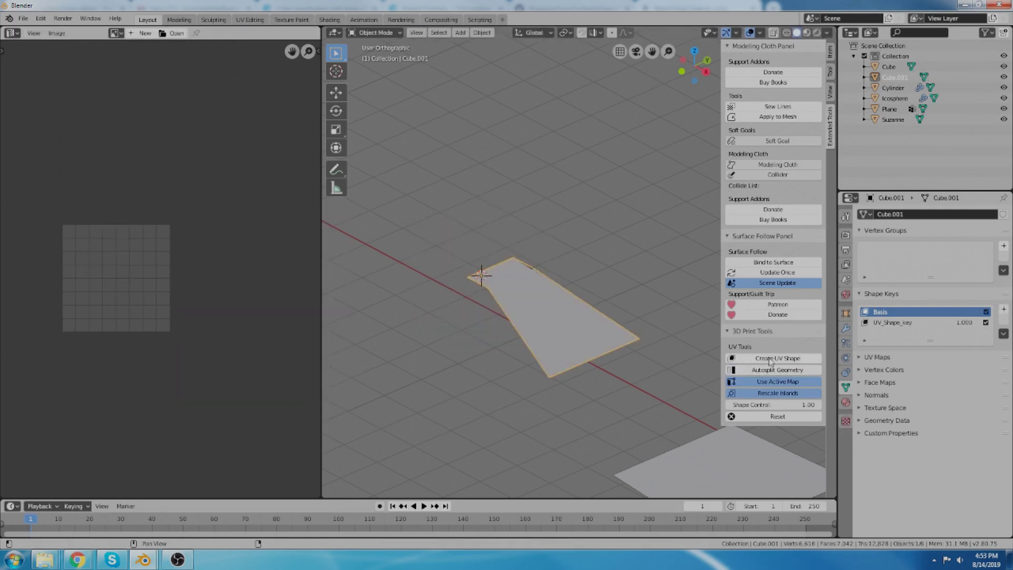
left_click(771, 359)
left_click_drag(760, 405, 802, 405)
key("Tab")
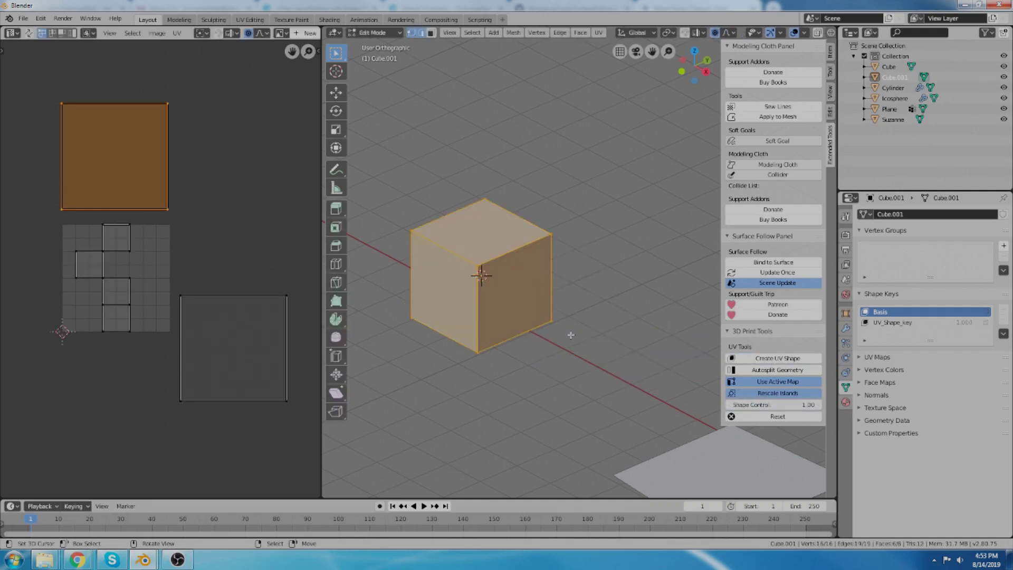
key("Tab")
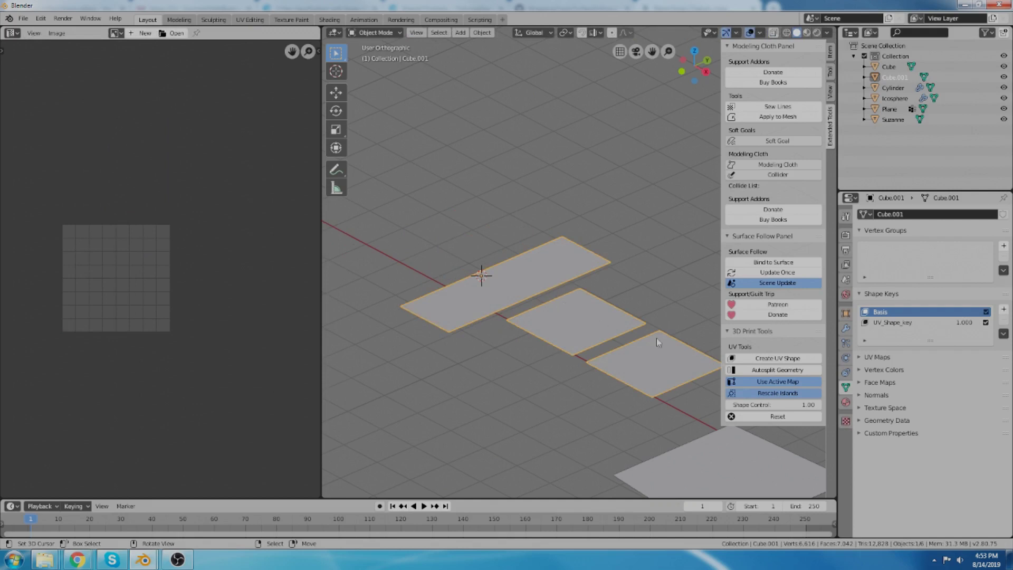
middle_click_drag(637, 332, 616, 312, "shift")
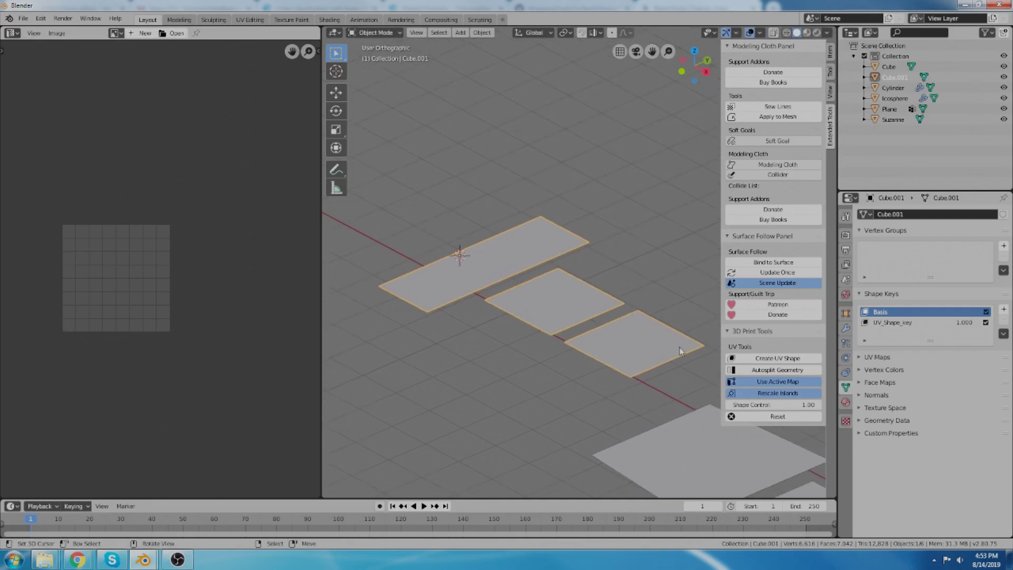
Step: Turn off Rescale Islands for the split cube and check its UV layout in Edit Mode before returning to Object Mode
left_click(781, 394)
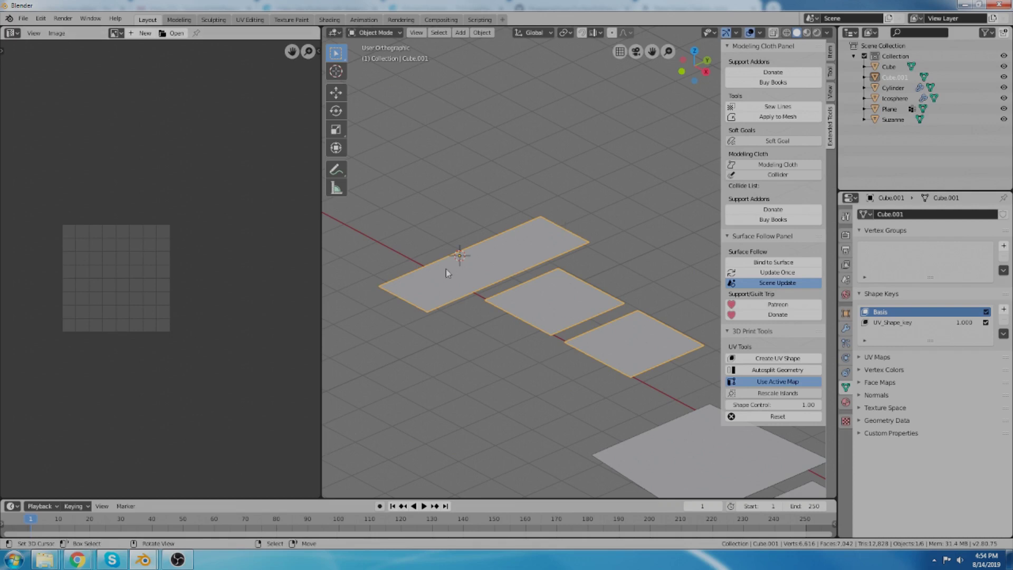
key("Tab")
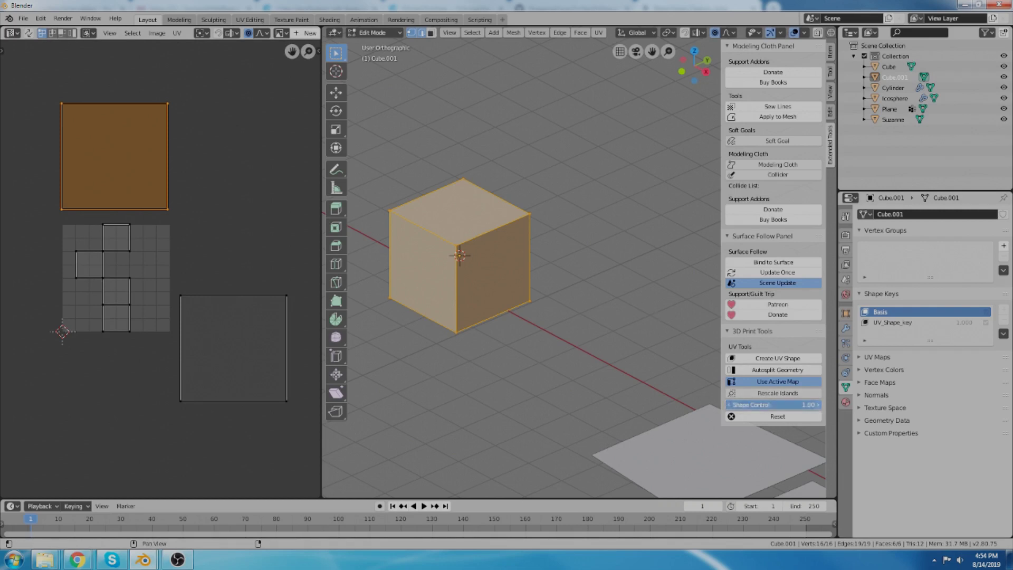
key("Tab")
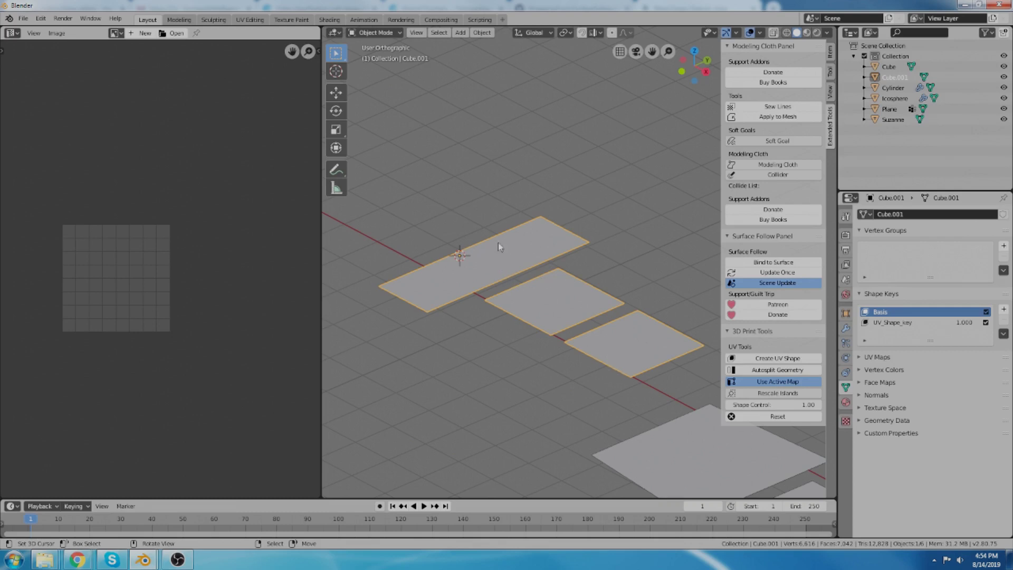
scroll(534, 269, "down", 2)
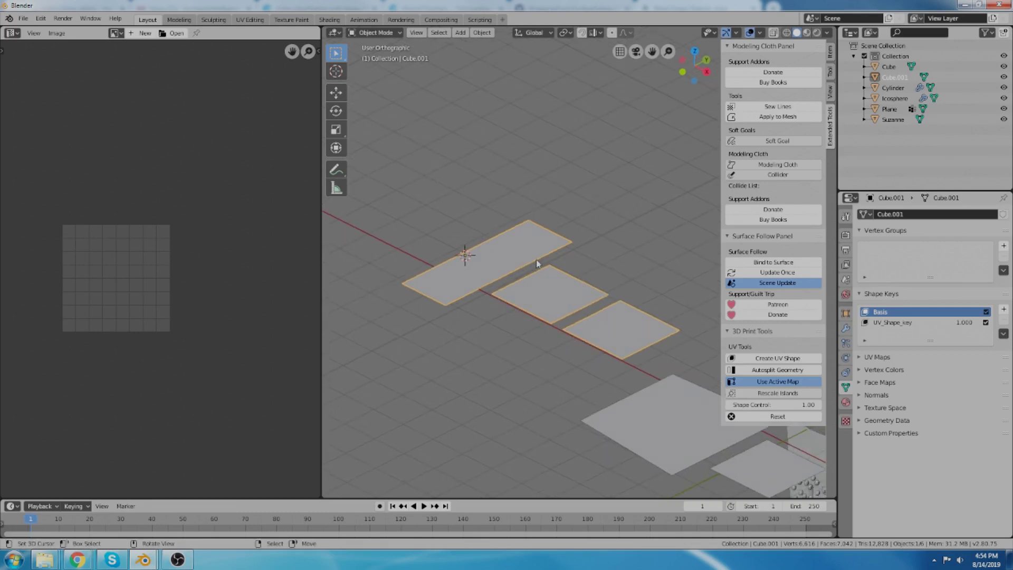
Step: Recreate the split cube's UV shape with Rescale Islands off, set Shape Control to 1.00, and compare it with the UV layout in Edit Mode
left_click(780, 395)
left_click(778, 358)
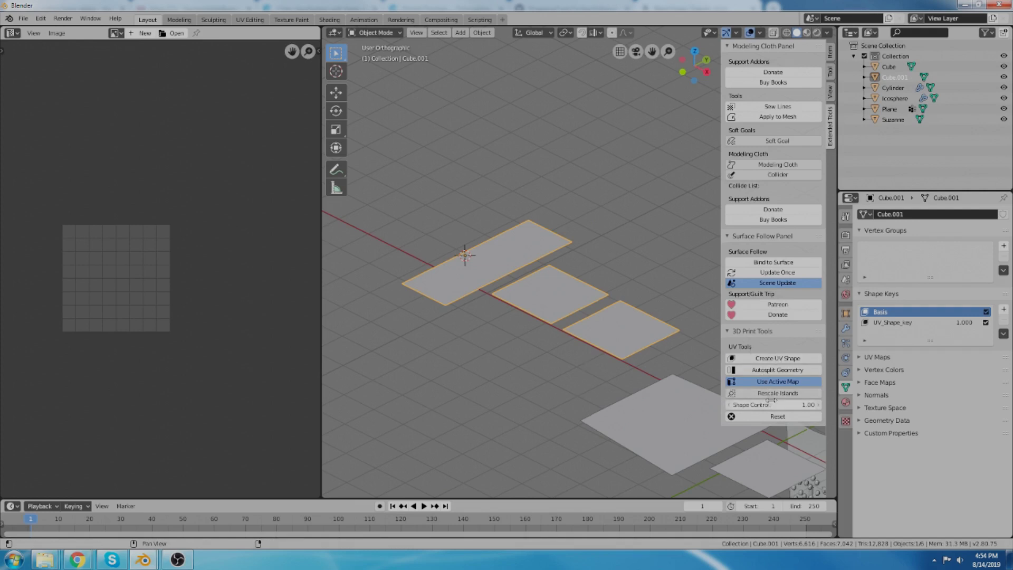
left_click_drag(772, 404, 750, 404)
key("Tab")
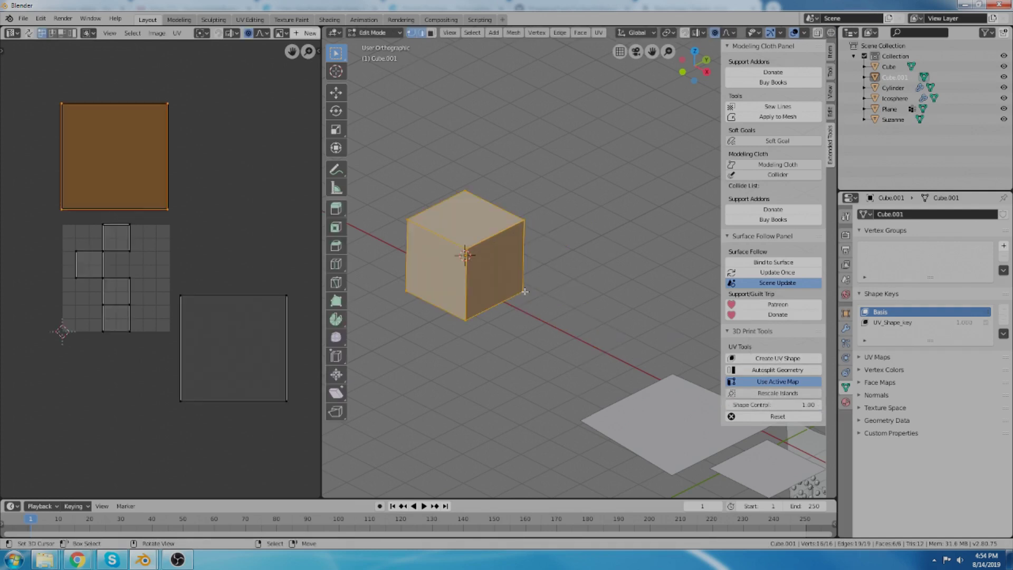
scroll(402, 277, "up", 2)
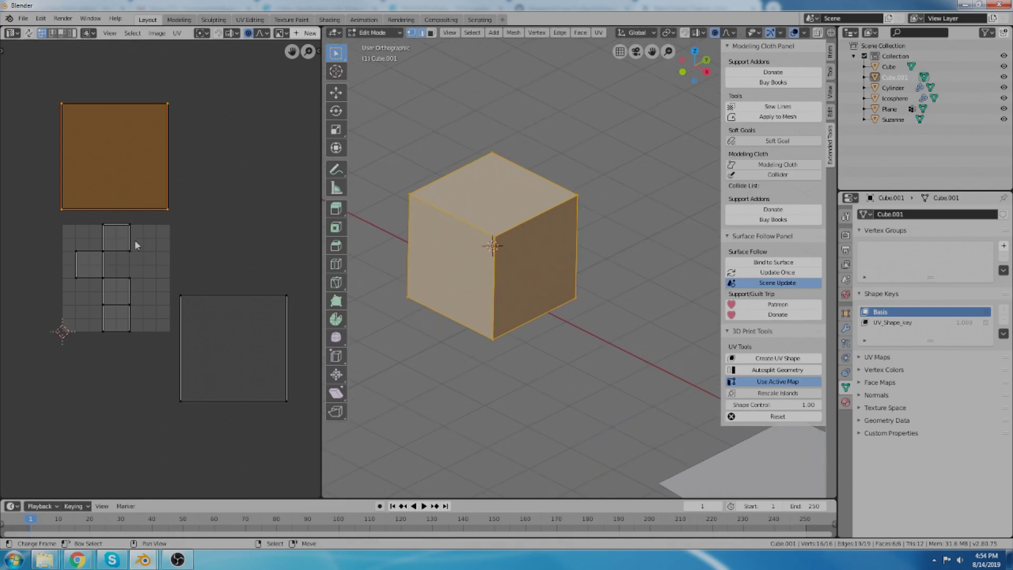
key("Tab")
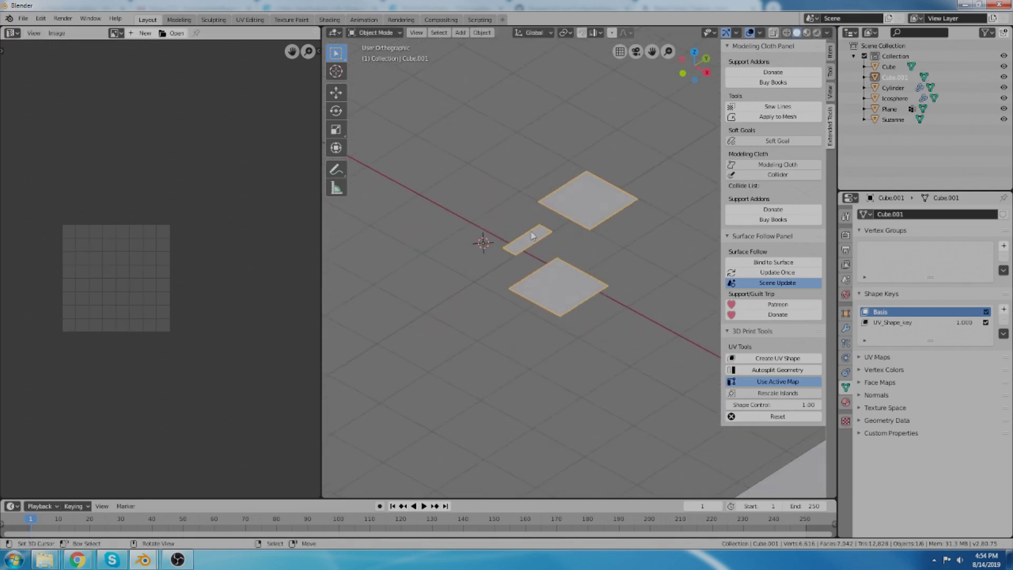
Step: Examine the relative sizes and spacing of the cube's flattened UV islands from several angles
scroll(533, 236, "up", 2)
scroll(539, 255, "down", 1)
scroll(543, 249, "up", 1)
scroll(549, 243, "down", 3)
middle_click_drag(610, 255, 591, 268, "shift")
middle_click_drag(550, 317, 588, 277)
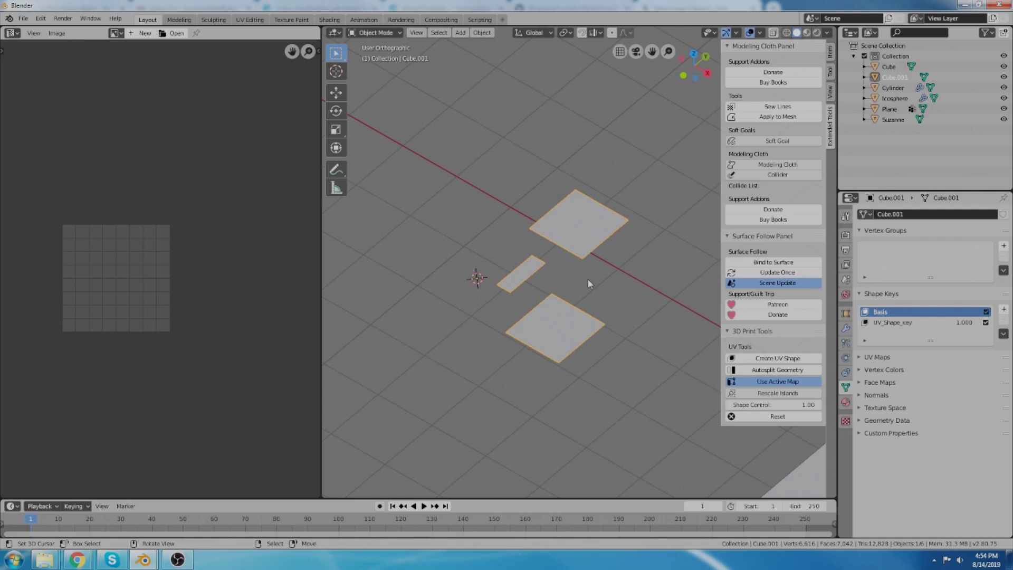
middle_click_drag(588, 310, 582, 290)
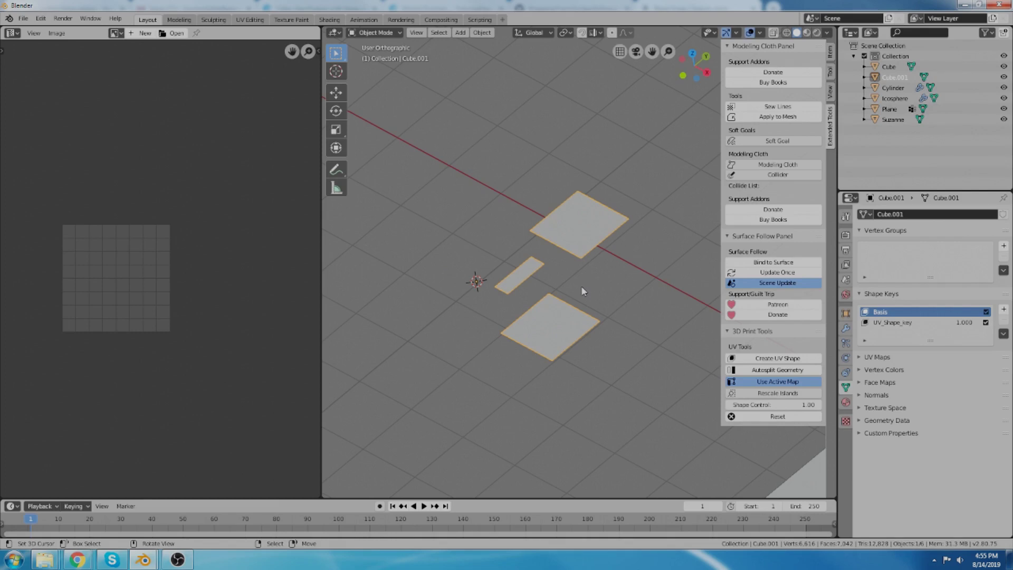
middle_click_drag(513, 250, 520, 252)
scroll(519, 253, "up", 1)
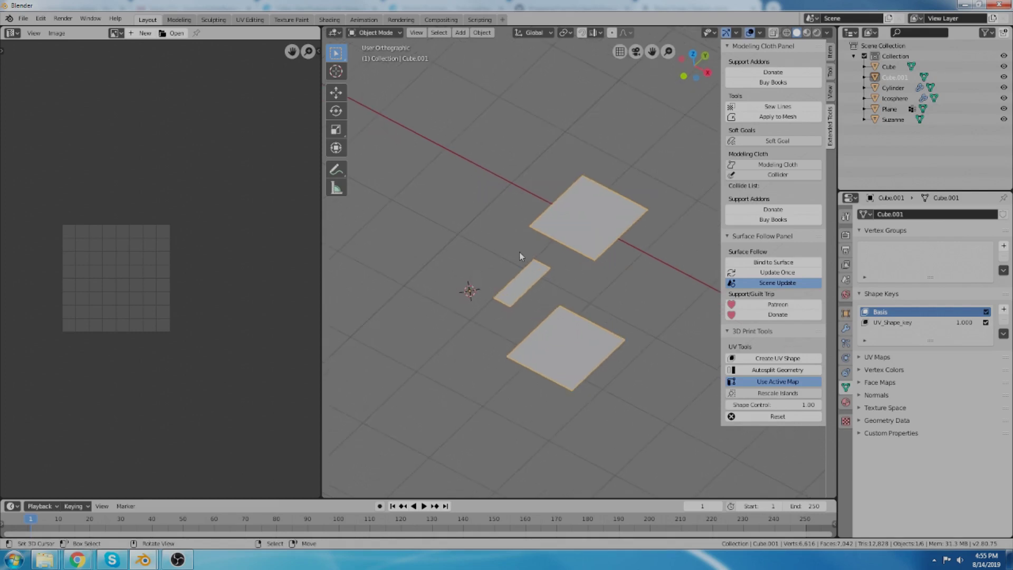
scroll(603, 253, "down", 2)
middle_click_drag(605, 256, 627, 286)
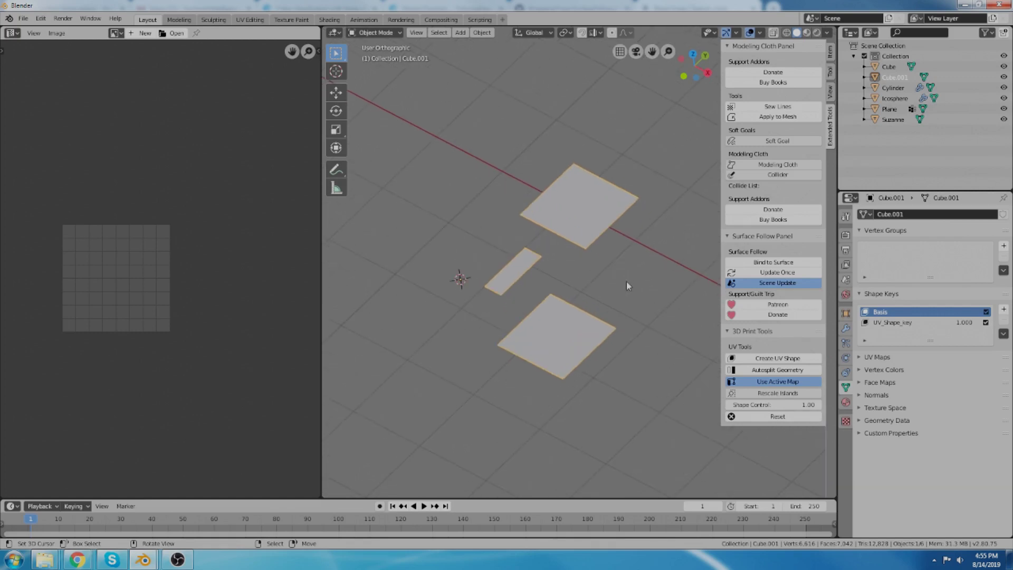